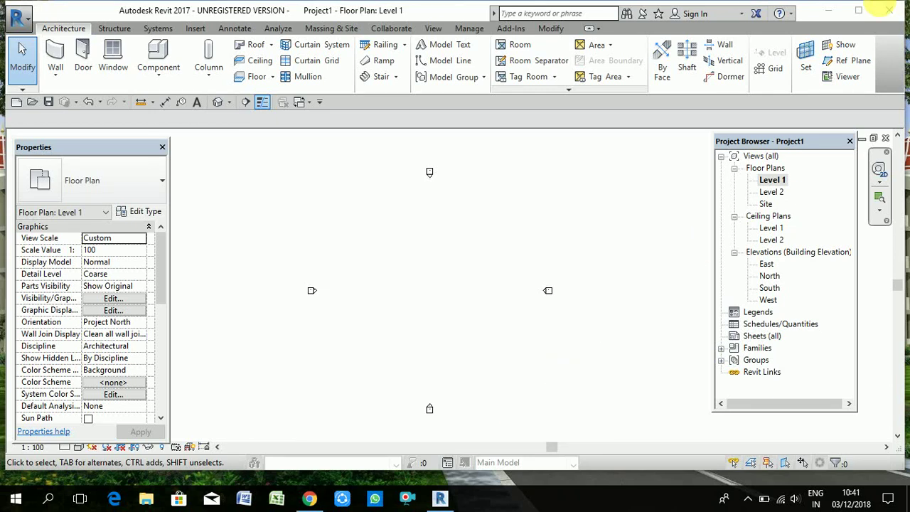
Step: Maximize the Revit window so the empty Level 1 plan fills the screen
{"action": "left_click", "coordinate": [858, 10]}
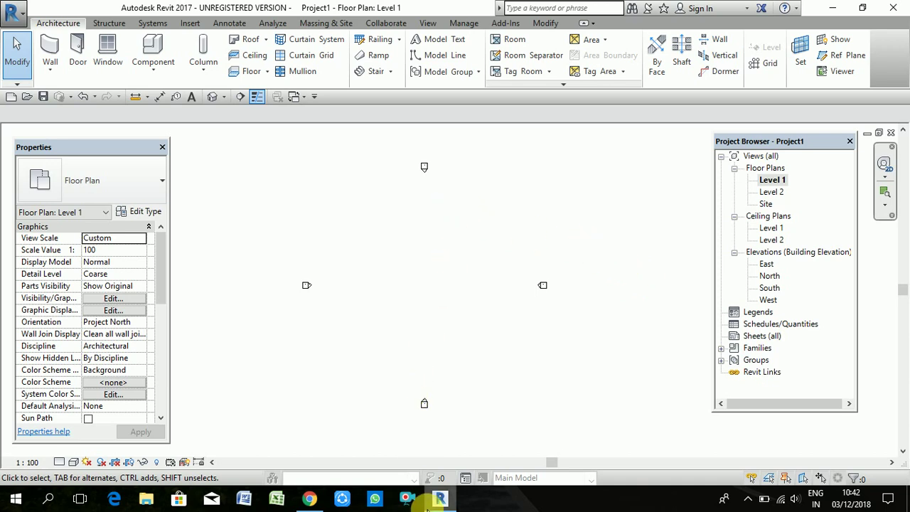
{"action": "left_click", "coordinate": [313, 500]}
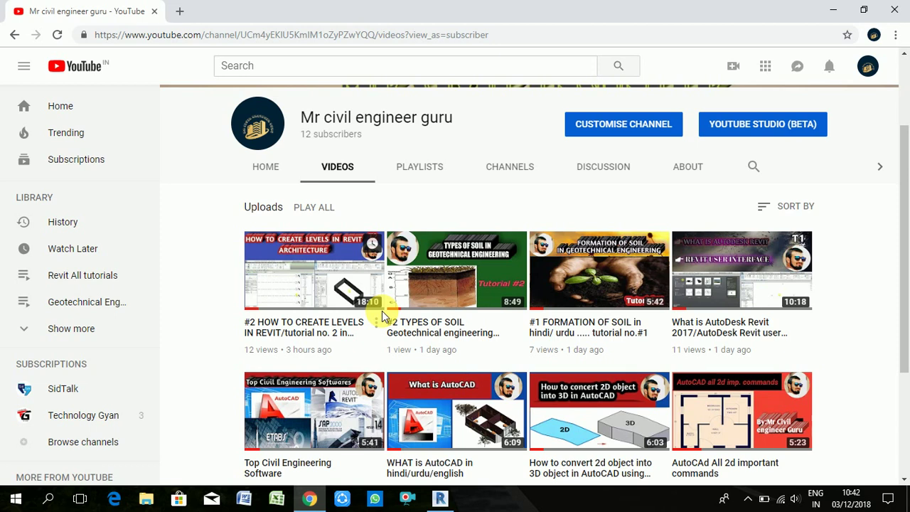
{"action": "mouse_move", "coordinate": [457, 268]}
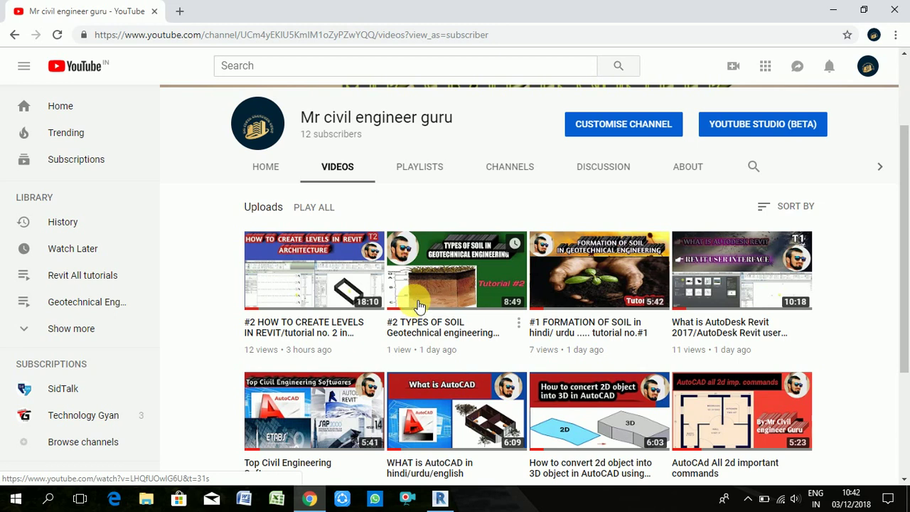
{"action": "left_click", "coordinate": [440, 499]}
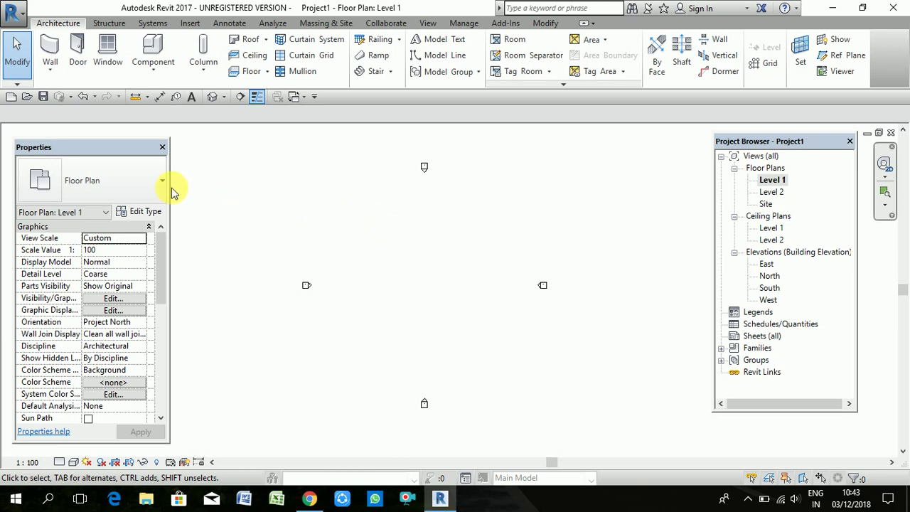
Step: Move the Properties palette aside and open the South elevation, zoomed to show Level 1 and Level 2
{"action": "left_click_drag", "start_coordinate": [102, 146], "coordinate": [88, 135]}
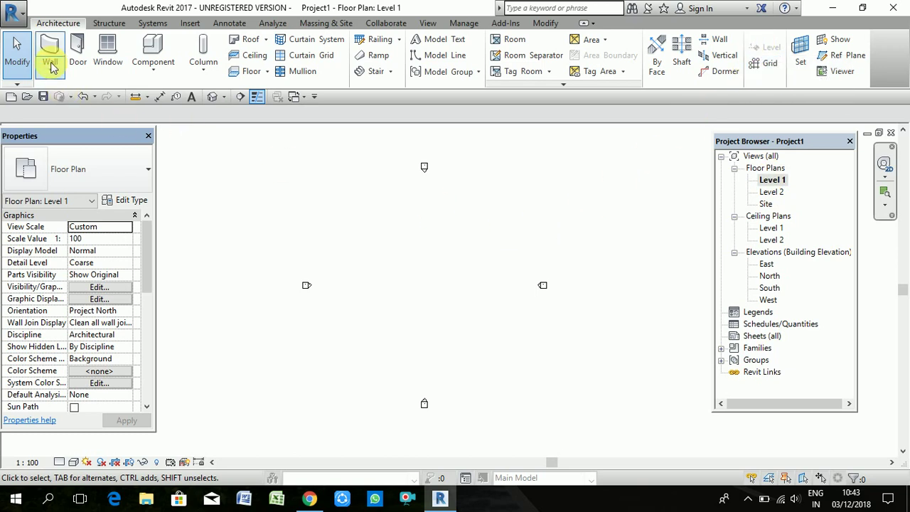
{"action": "left_click", "coordinate": [773, 288]}
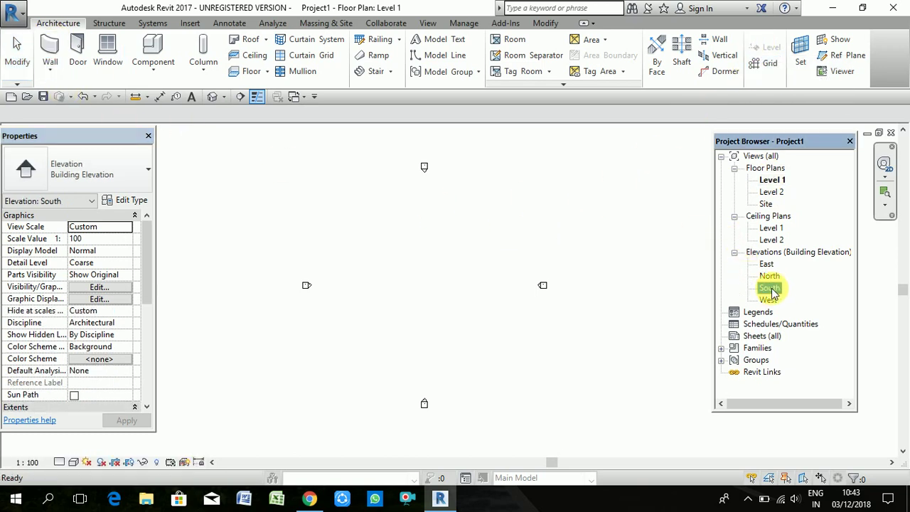
{"action": "double_click", "coordinate": [778, 287]}
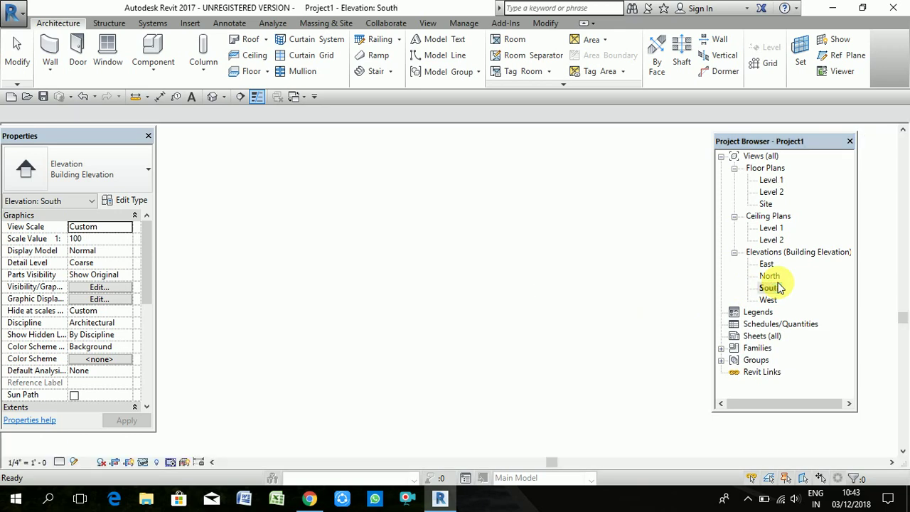
{"action": "scroll", "coordinate": [545, 295], "scroll_direction": "down", "scroll_amount": 3}
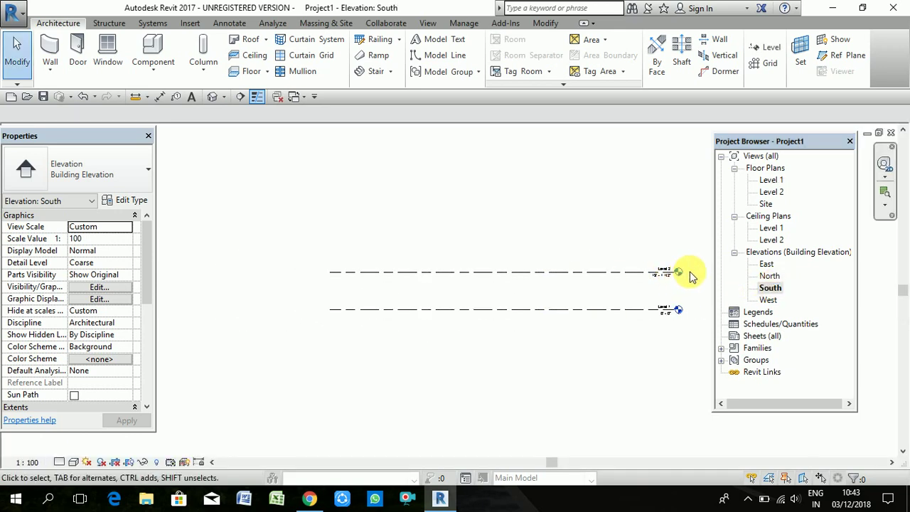
{"action": "scroll", "coordinate": [692, 276], "scroll_direction": "up", "scroll_amount": 1}
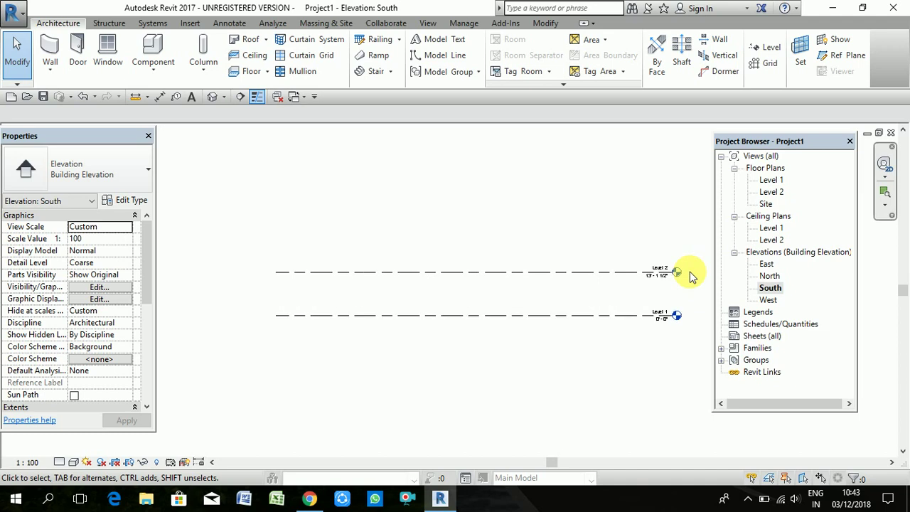
{"action": "scroll", "coordinate": [692, 276], "scroll_direction": "up", "scroll_amount": 1}
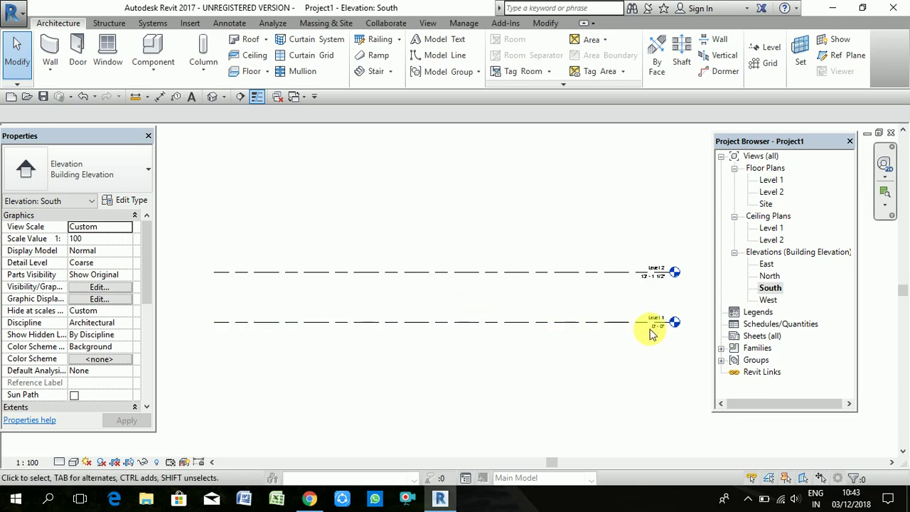
{"action": "scroll", "coordinate": [657, 324], "scroll_direction": "up", "scroll_amount": 2}
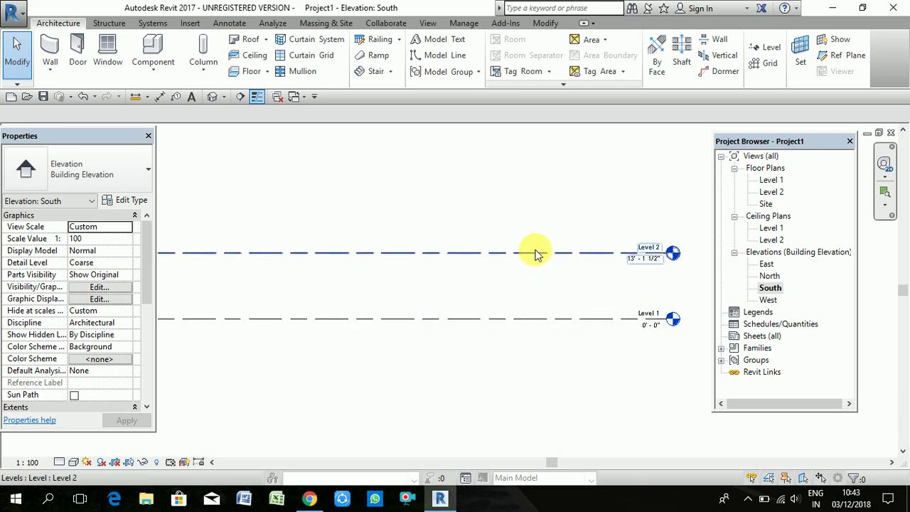
{"action": "scroll", "coordinate": [537, 254], "scroll_direction": "down", "scroll_amount": 1}
{"action": "scroll", "coordinate": [534, 252], "scroll_direction": "down", "scroll_amount": 1}
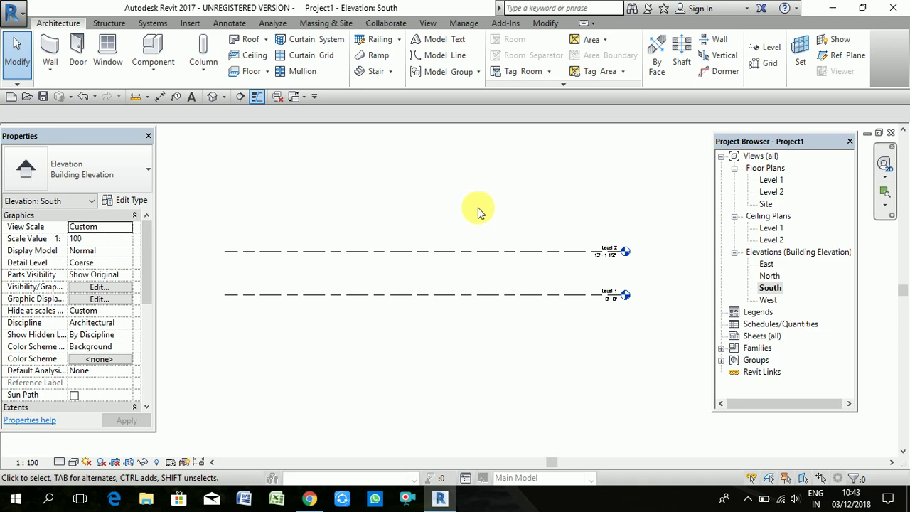
{"action": "scroll", "coordinate": [478, 208], "scroll_direction": "up", "scroll_amount": 1}
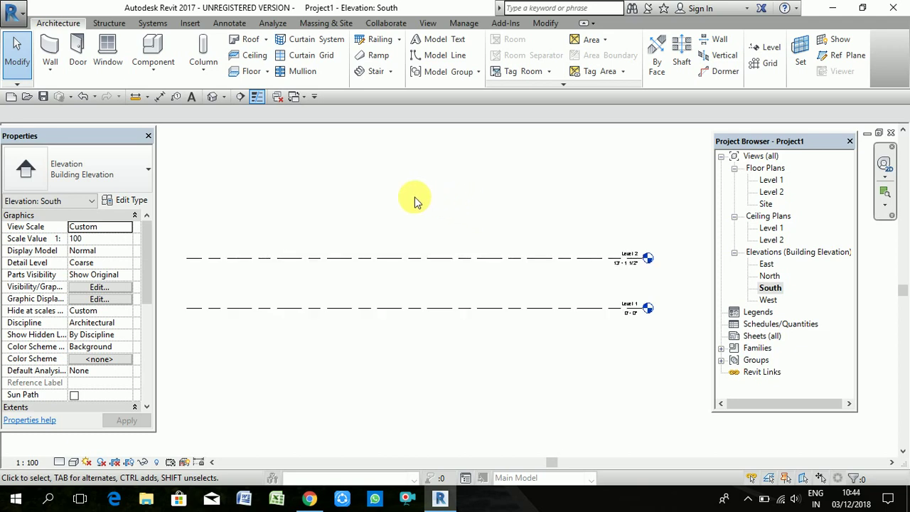
Step: Return to the Level 1 plan and start placing Generic - 200mm architectural walls
{"action": "double_click", "coordinate": [772, 180]}
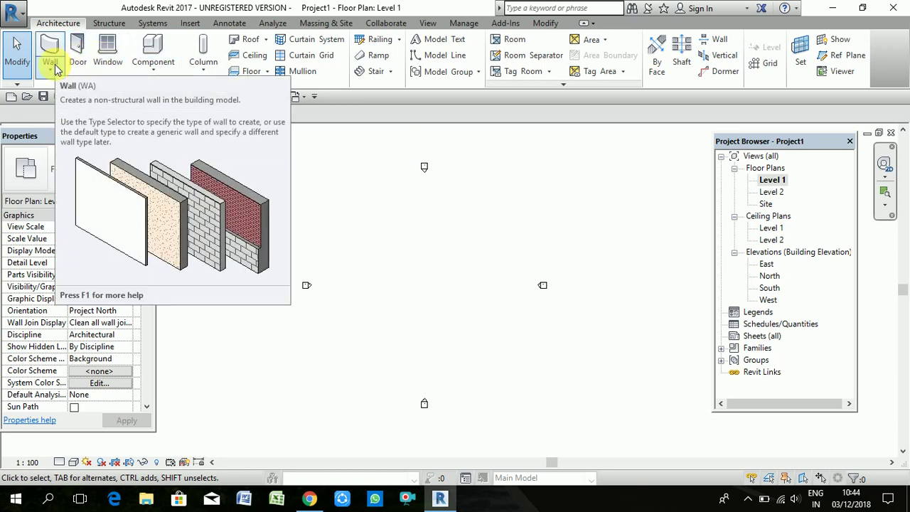
{"action": "mouse_move", "coordinate": [50, 53]}
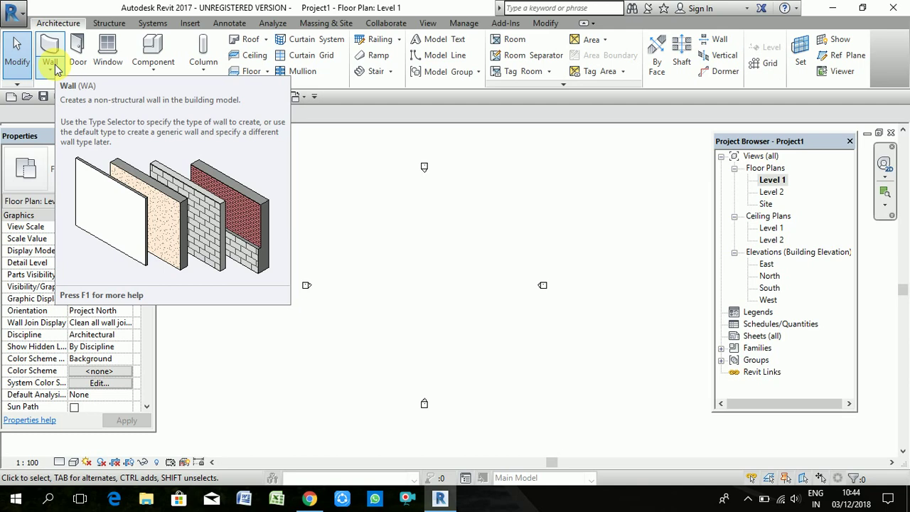
{"action": "left_click", "coordinate": [56, 69]}
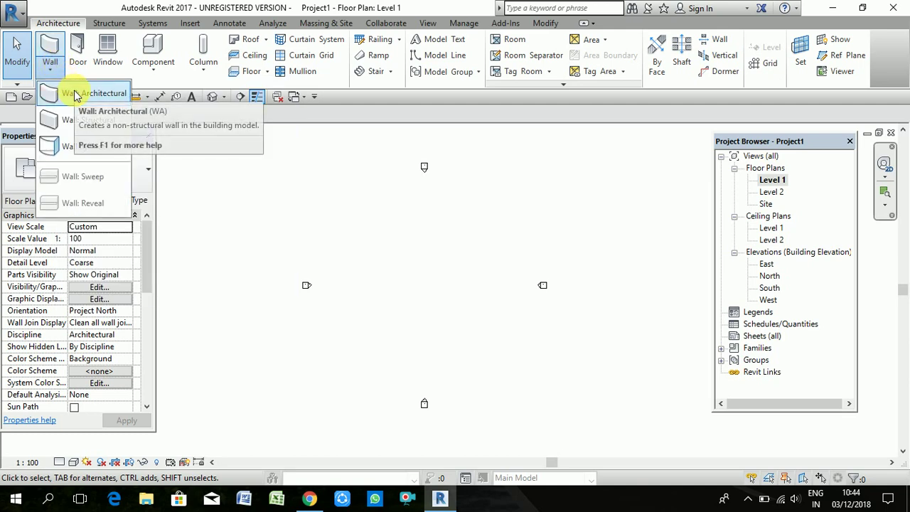
{"action": "left_click", "coordinate": [76, 96]}
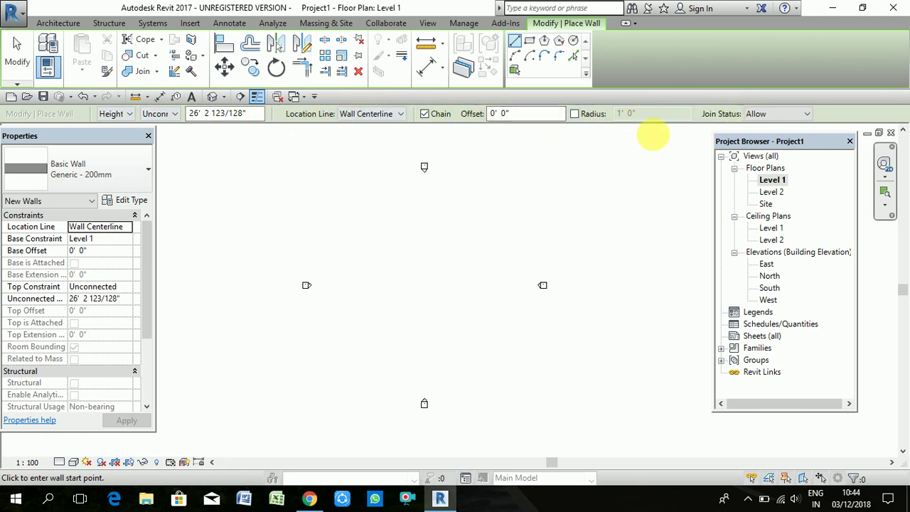
Step: Set new walls to Height with an Unconnected top of 9' 0"
{"action": "left_click", "coordinate": [127, 115]}
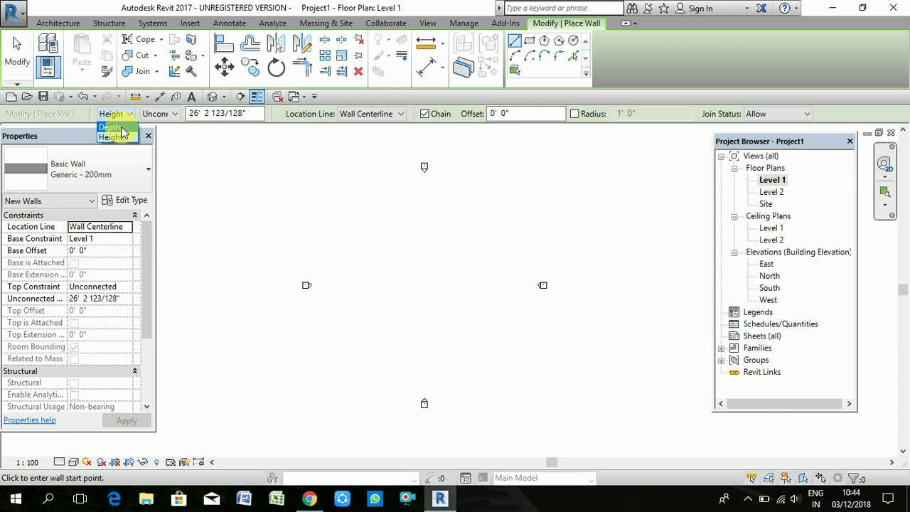
{"action": "left_click", "coordinate": [169, 117]}
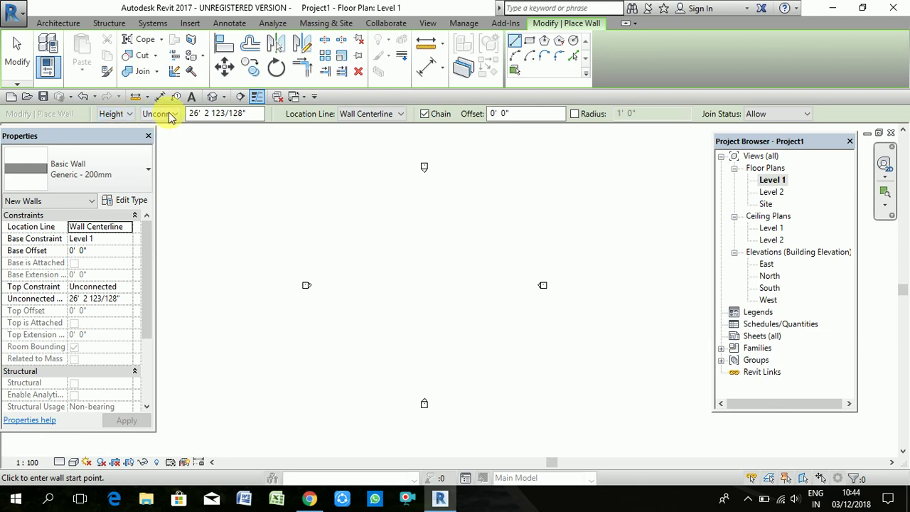
{"action": "left_click", "coordinate": [174, 114]}
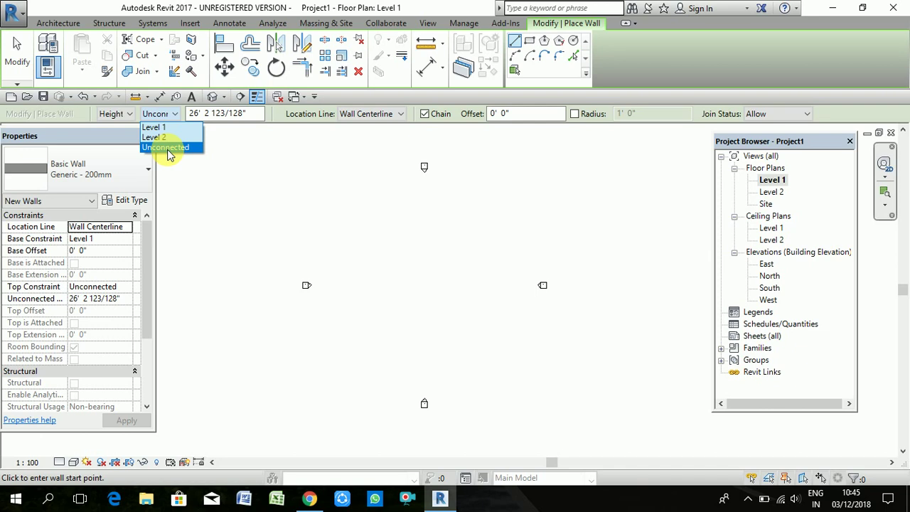
{"action": "left_click", "coordinate": [233, 114]}
{"action": "type", "text": "9"}
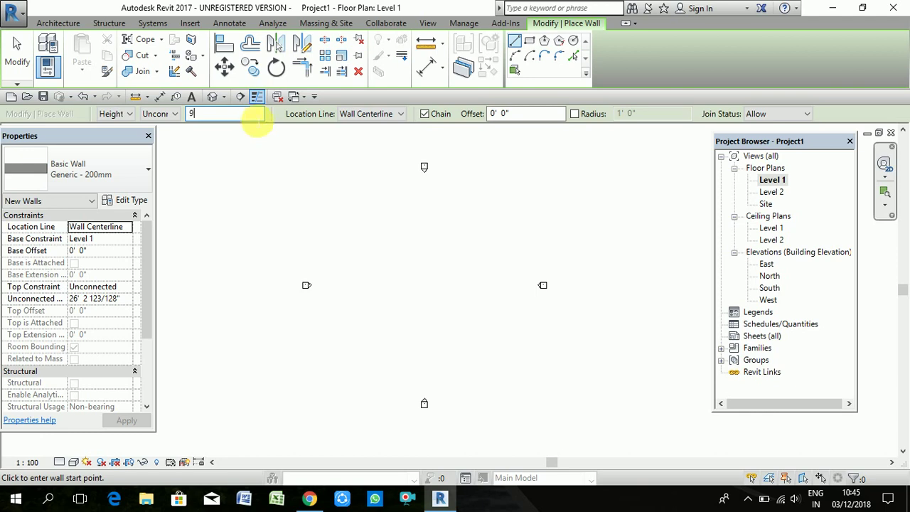
{"action": "key", "text": "Return"}
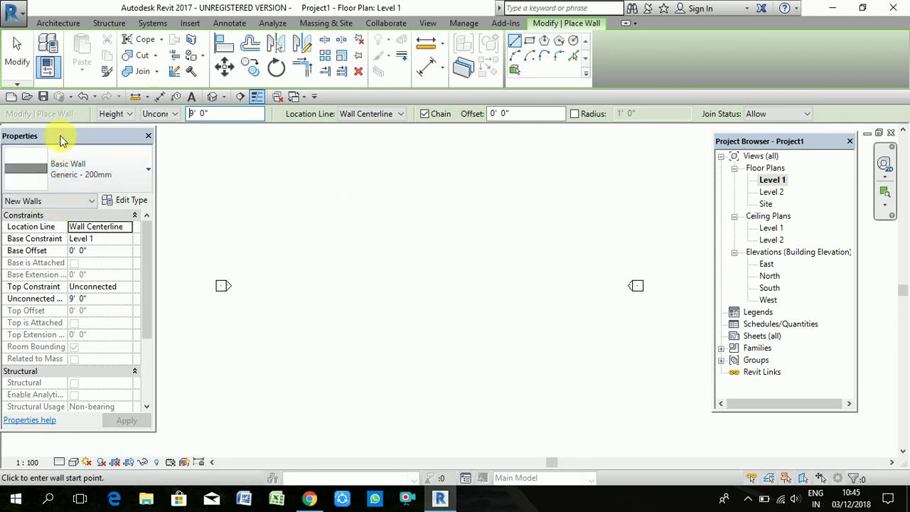
Step: Chain four walls around a closed rectangle on Level 1 with the Line tool
{"action": "scroll", "coordinate": [400, 248], "scroll_direction": "down", "scroll_amount": 1}
{"action": "left_click", "coordinate": [386, 213]}
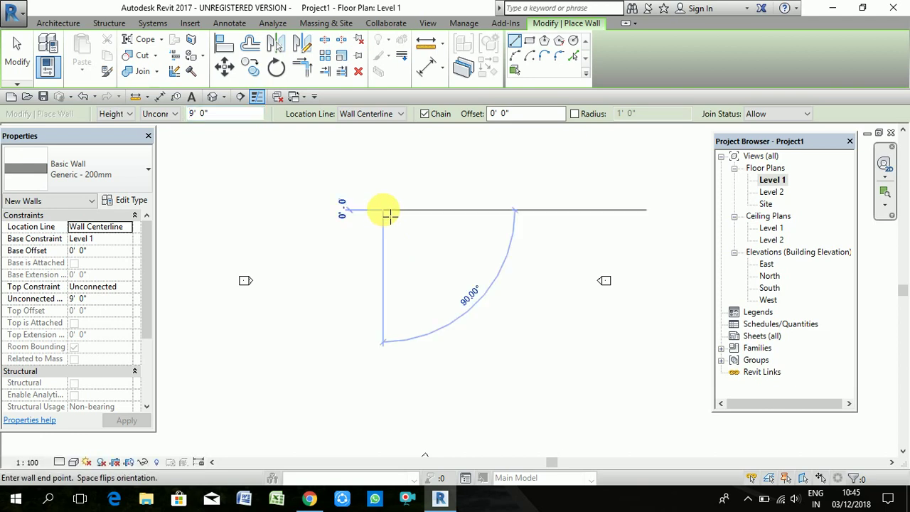
{"action": "scroll", "coordinate": [473, 209], "scroll_direction": "up", "scroll_amount": 1}
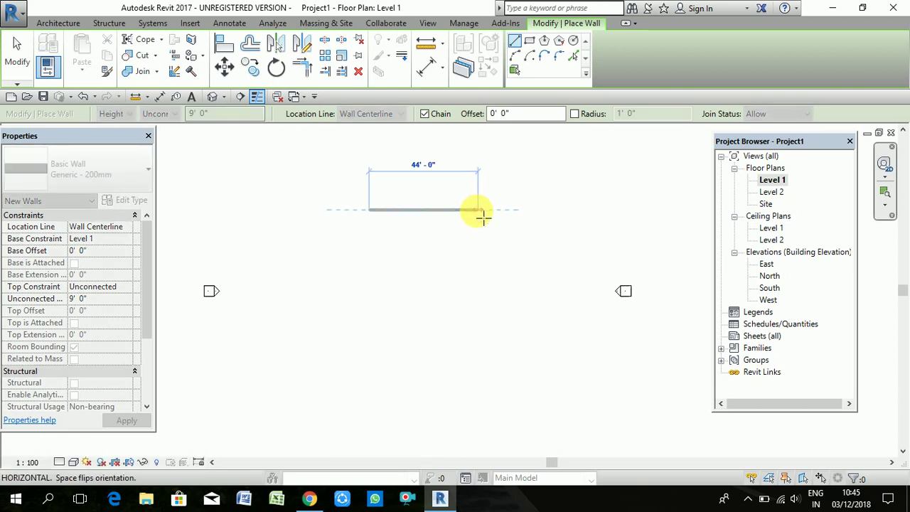
{"action": "scroll", "coordinate": [482, 216], "scroll_direction": "up", "scroll_amount": 1}
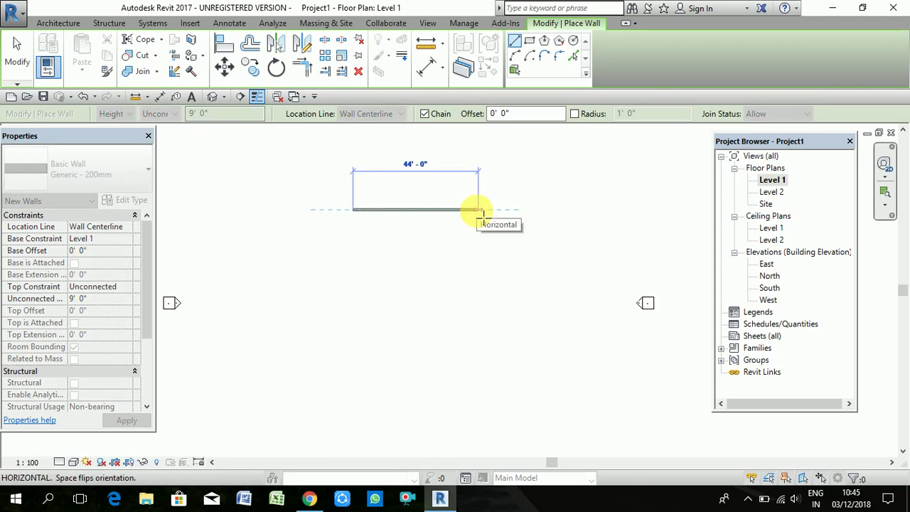
{"action": "left_click", "coordinate": [477, 209]}
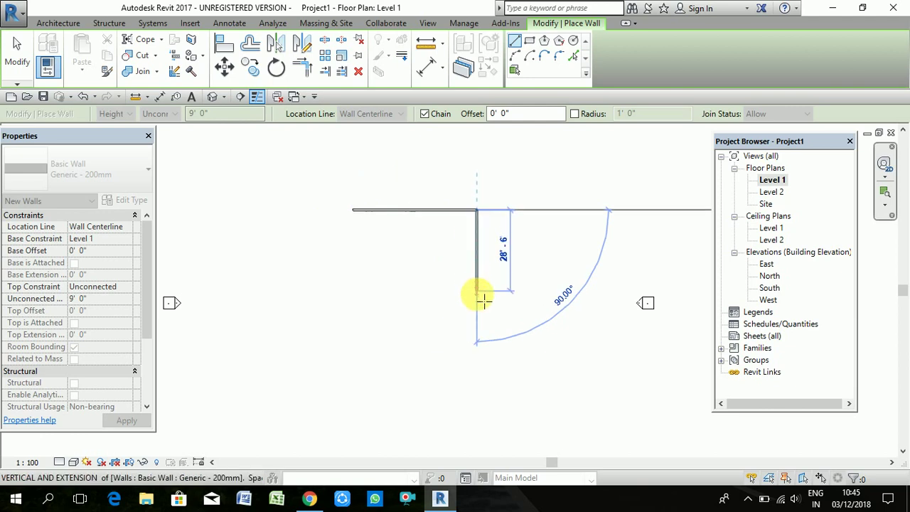
{"action": "left_click", "coordinate": [477, 295]}
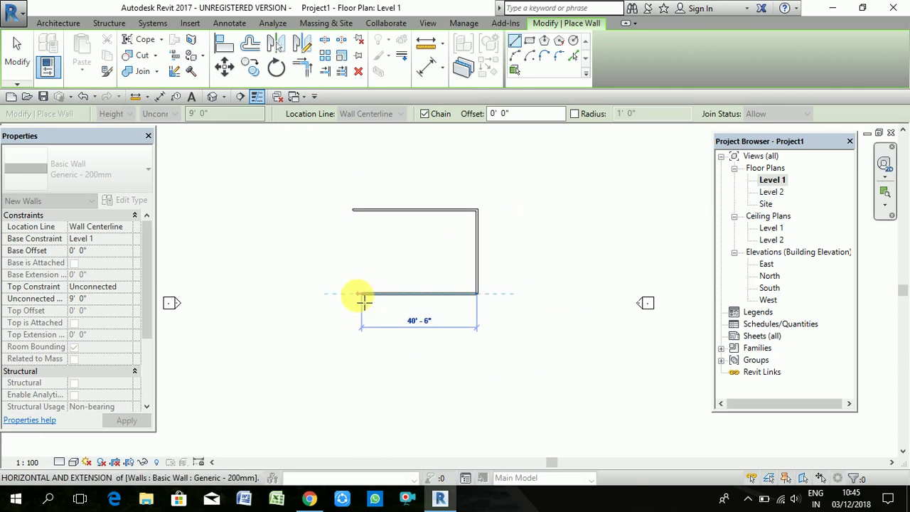
{"action": "left_click", "coordinate": [354, 293]}
{"action": "left_click", "coordinate": [354, 210]}
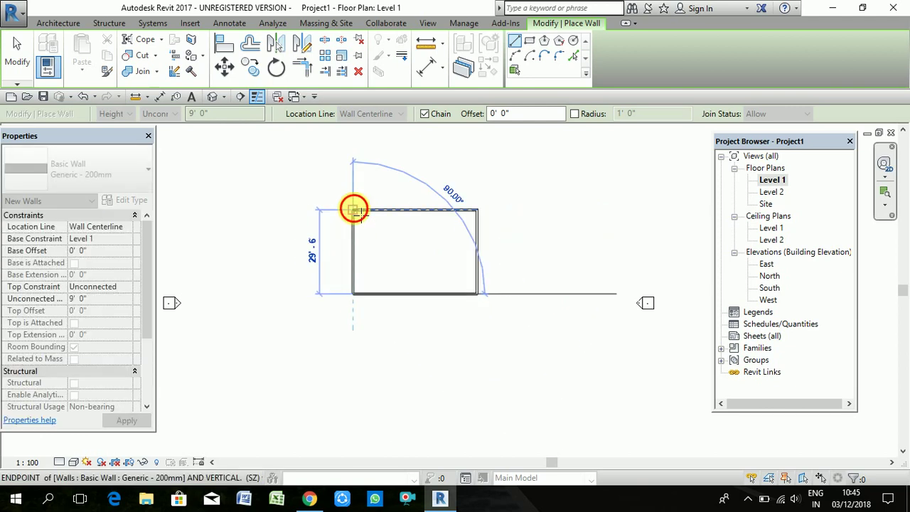
Step: Cancel twice to end the wall chain and exit wall placement
{"action": "right_click", "coordinate": [356, 211]}
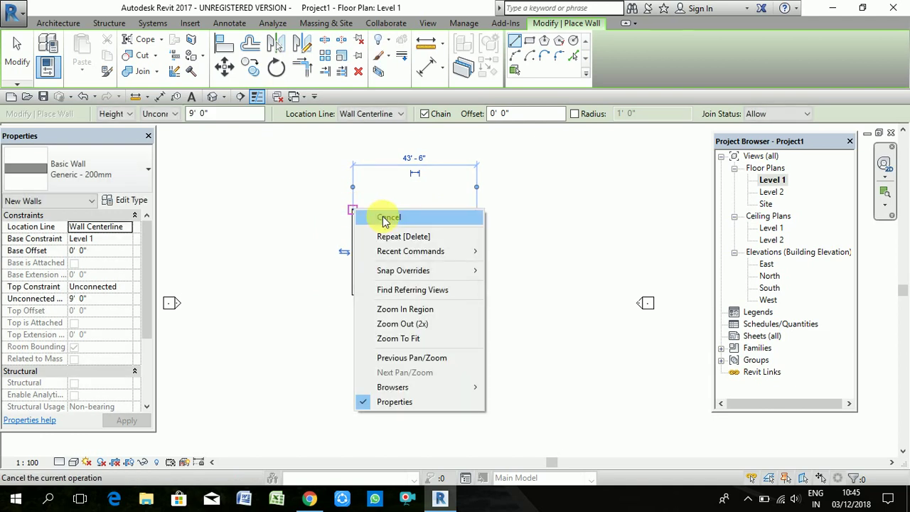
{"action": "left_click", "coordinate": [385, 221]}
{"action": "right_click", "coordinate": [383, 217]}
{"action": "left_click", "coordinate": [407, 228]}
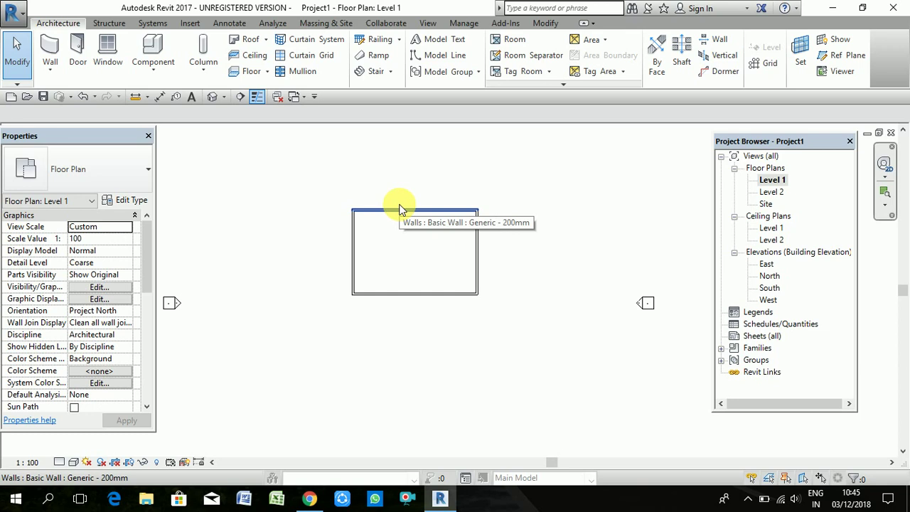
{"action": "scroll", "coordinate": [400, 209], "scroll_direction": "up", "scroll_amount": 1}
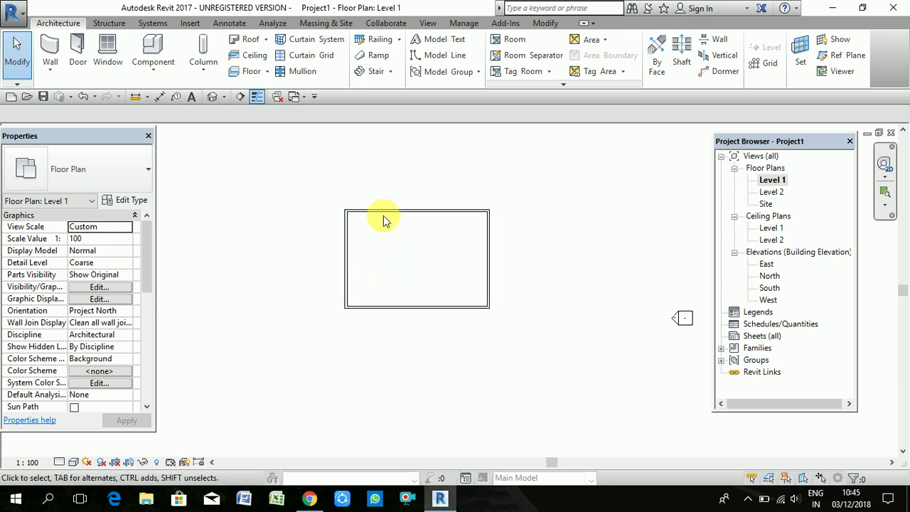
Step: Select the rectangle's top wall to inspect it, then clear the selection
{"action": "left_click", "coordinate": [382, 208]}
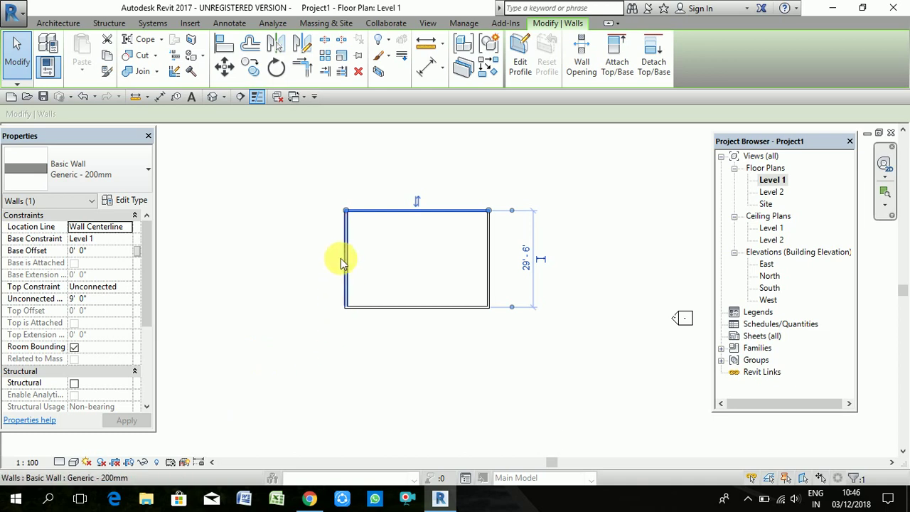
{"action": "left_click", "coordinate": [337, 184]}
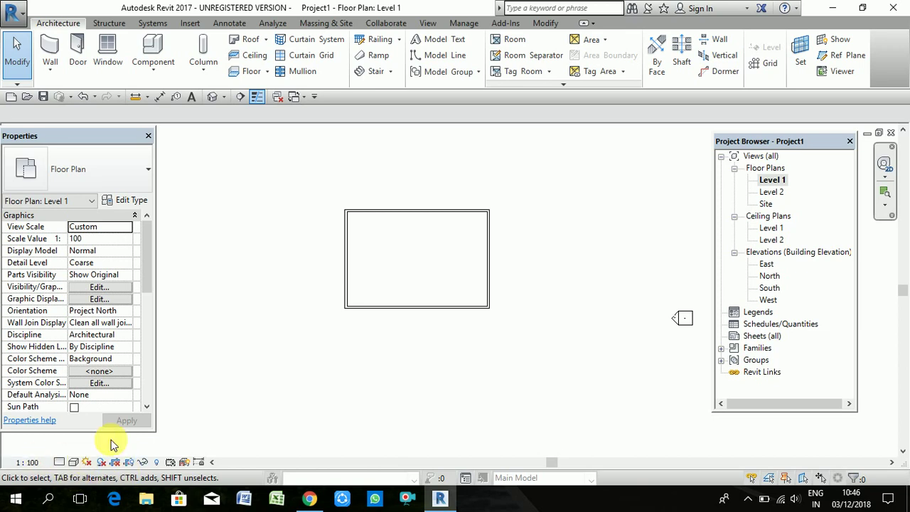
Step: Open the default 3D view and set its visual style to Shaded
{"action": "left_click", "coordinate": [211, 98]}
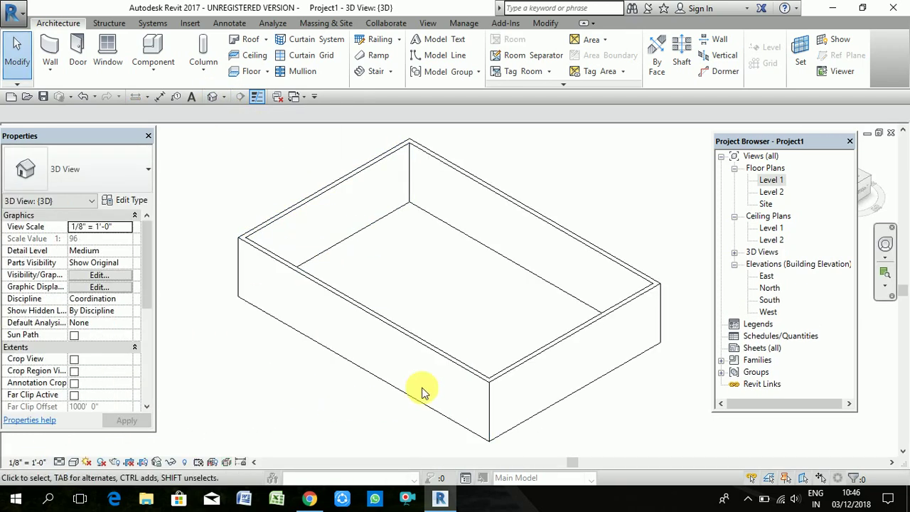
{"action": "left_click", "coordinate": [74, 463]}
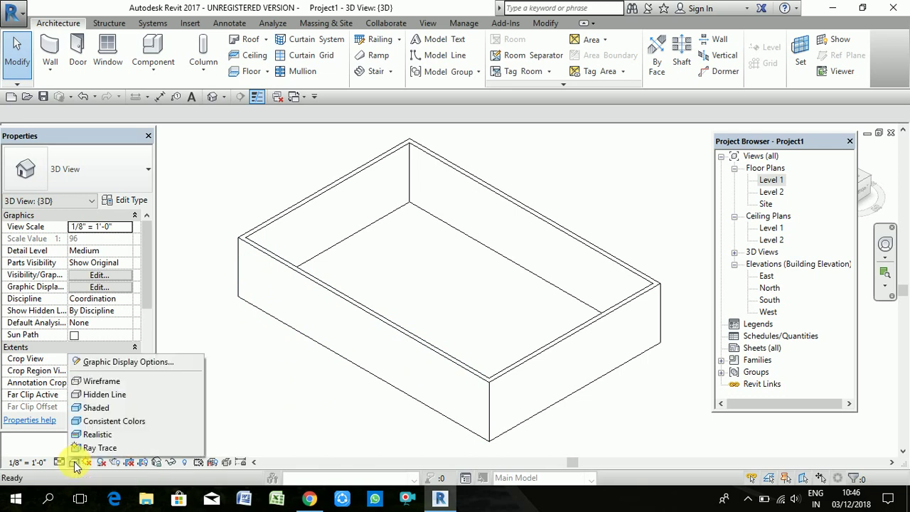
{"action": "left_click", "coordinate": [100, 409]}
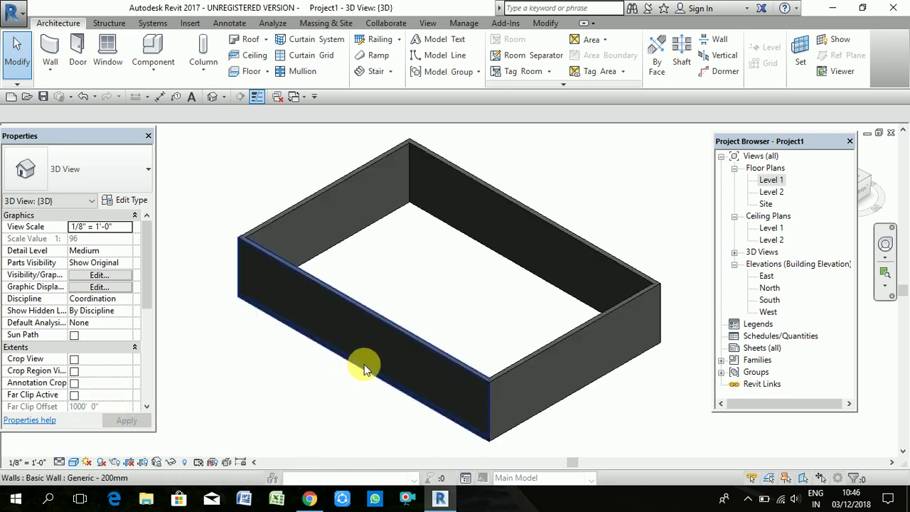
Step: Zoom in on the walls and select the near long wall
{"action": "left_click", "coordinate": [480, 439]}
{"action": "scroll", "coordinate": [484, 445], "scroll_direction": "down", "scroll_amount": 1}
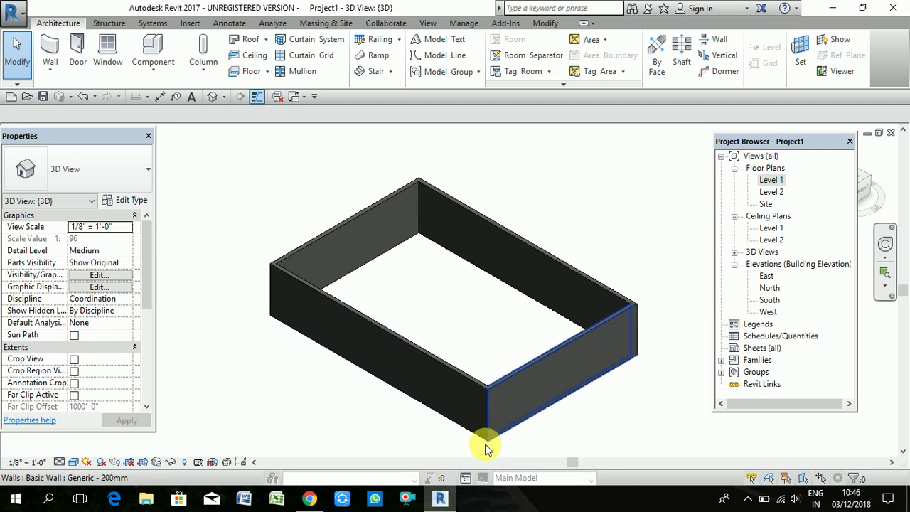
{"action": "scroll", "coordinate": [485, 444], "scroll_direction": "up", "scroll_amount": 2}
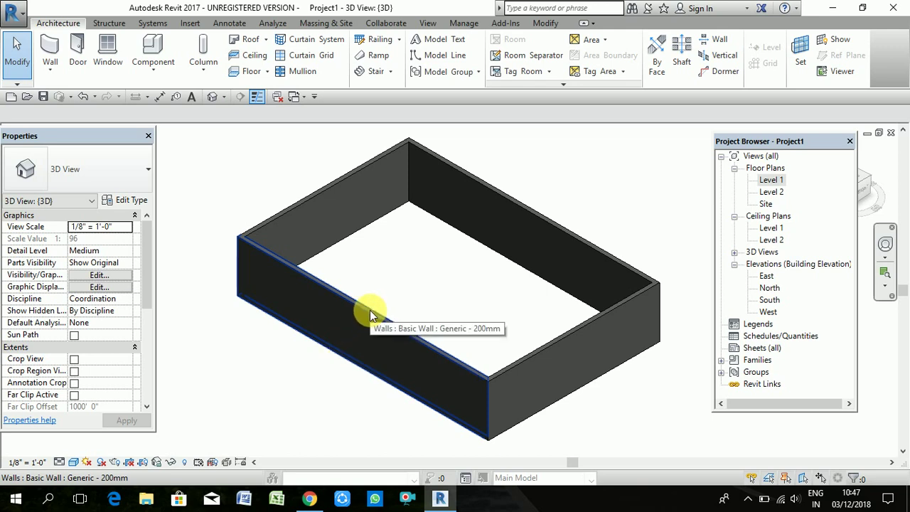
{"action": "left_click", "coordinate": [330, 290]}
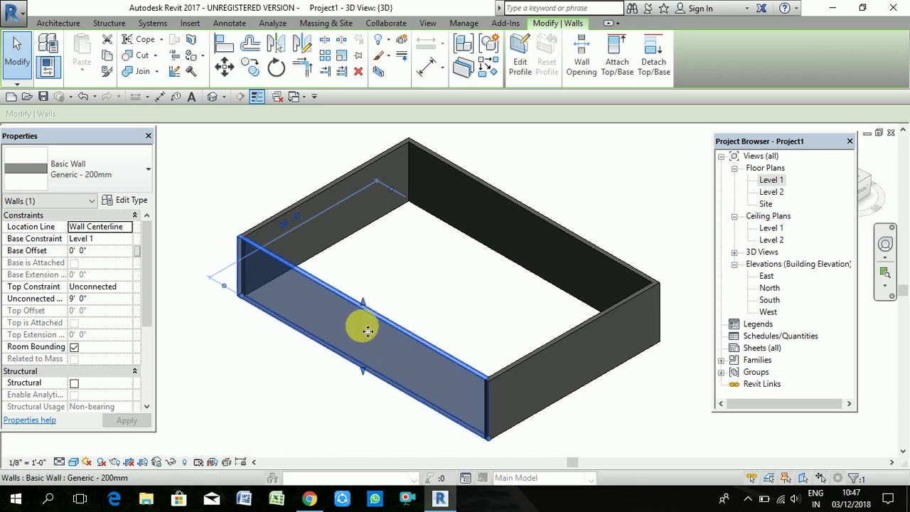
Step: Stretch the near long wall's top and base with its shape handles
{"action": "left_click_drag", "start_coordinate": [364, 304], "coordinate": [401, 217]}
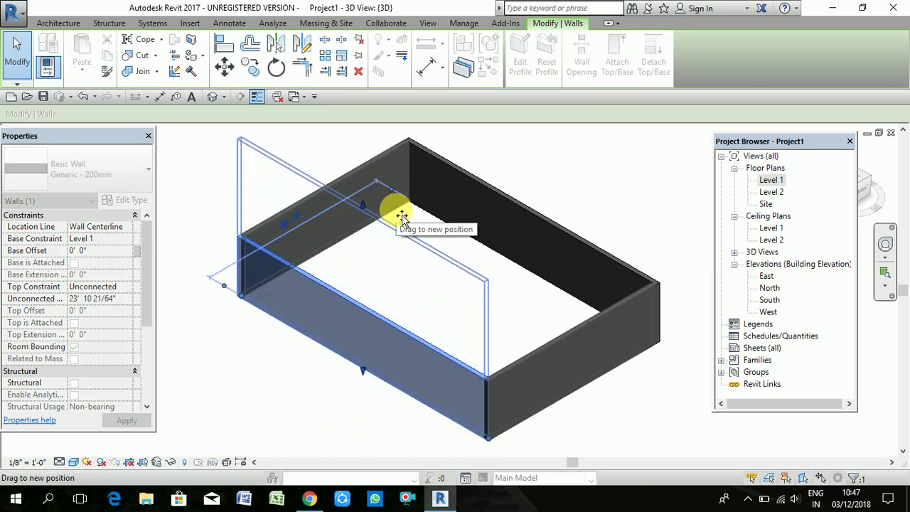
{"action": "left_click_drag", "start_coordinate": [401, 217], "coordinate": [397, 213]}
{"action": "left_click_drag", "start_coordinate": [363, 371], "coordinate": [350, 424]}
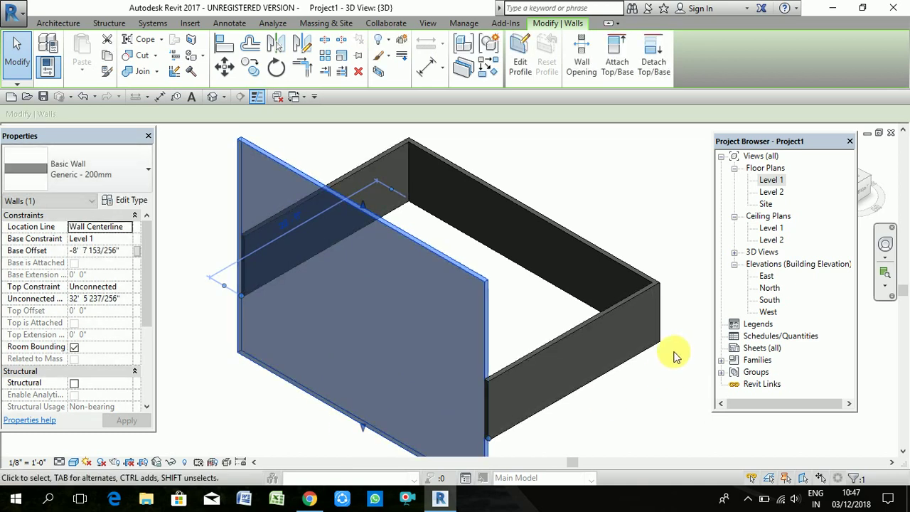
{"action": "left_click", "coordinate": [650, 392]}
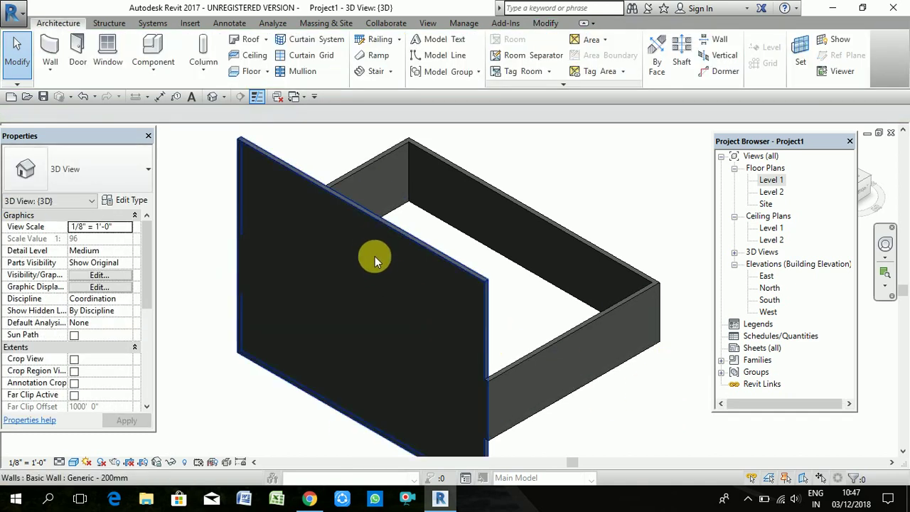
{"action": "left_click", "coordinate": [373, 229]}
{"action": "left_click_drag", "start_coordinate": [363, 207], "coordinate": [361, 315]}
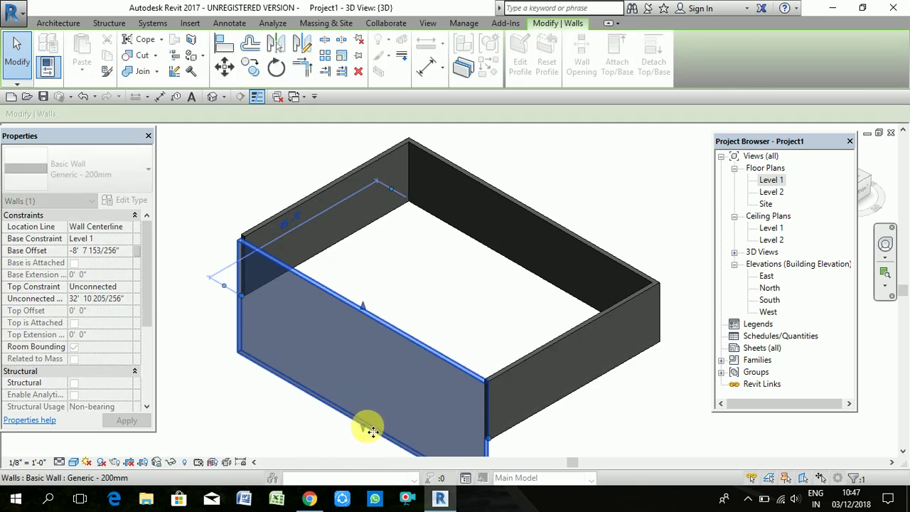
{"action": "left_click_drag", "start_coordinate": [366, 427], "coordinate": [393, 380]}
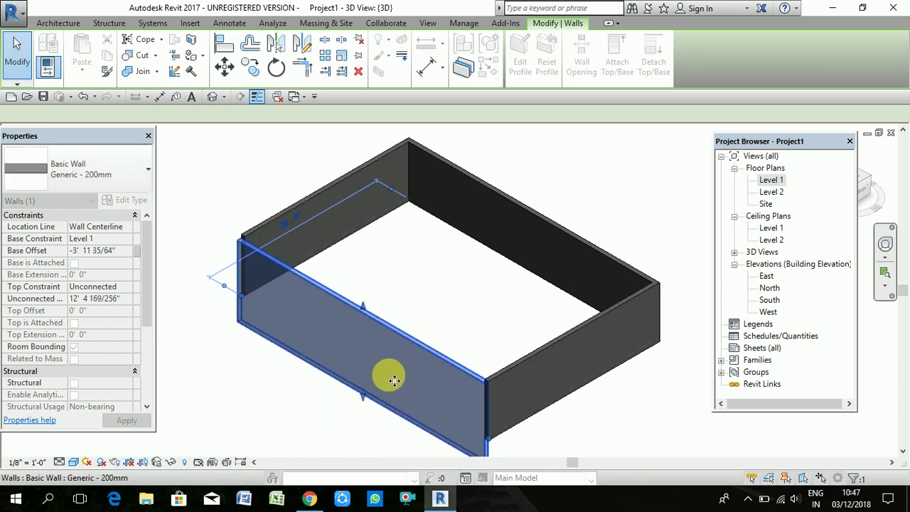
{"action": "left_click", "coordinate": [420, 286]}
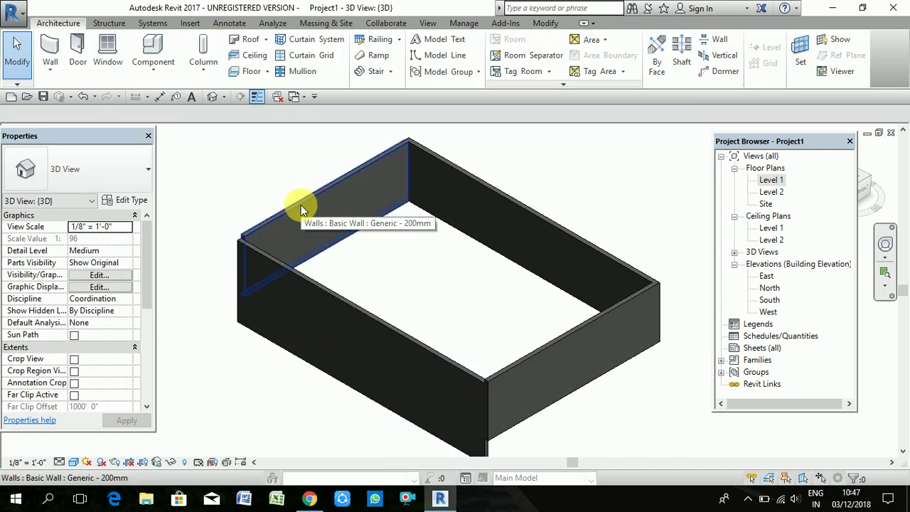
Step: Set the far long wall's Unconnected Height to 10' 0" and apply it
{"action": "left_click", "coordinate": [471, 181]}
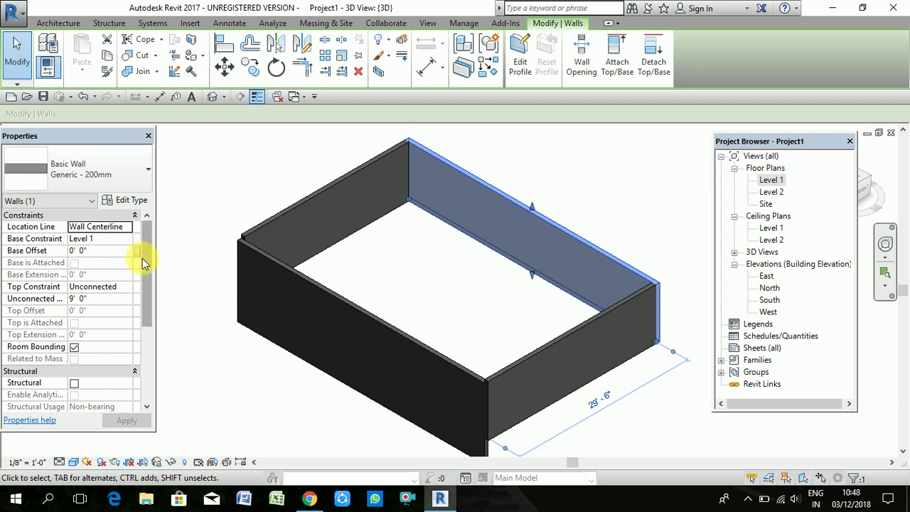
{"action": "left_click_drag", "start_coordinate": [143, 260], "coordinate": [150, 358]}
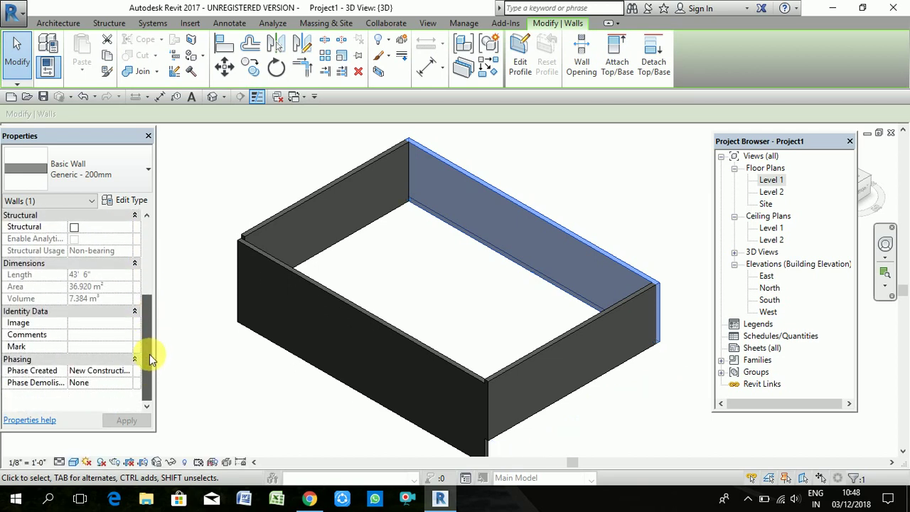
{"action": "scroll", "coordinate": [149, 354], "scroll_direction": "up", "scroll_amount": 5}
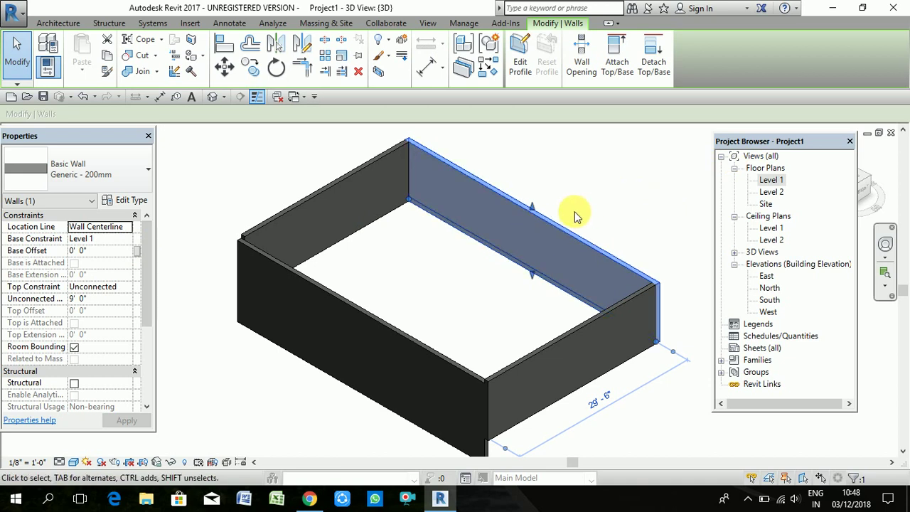
{"action": "key", "text": "Escape"}
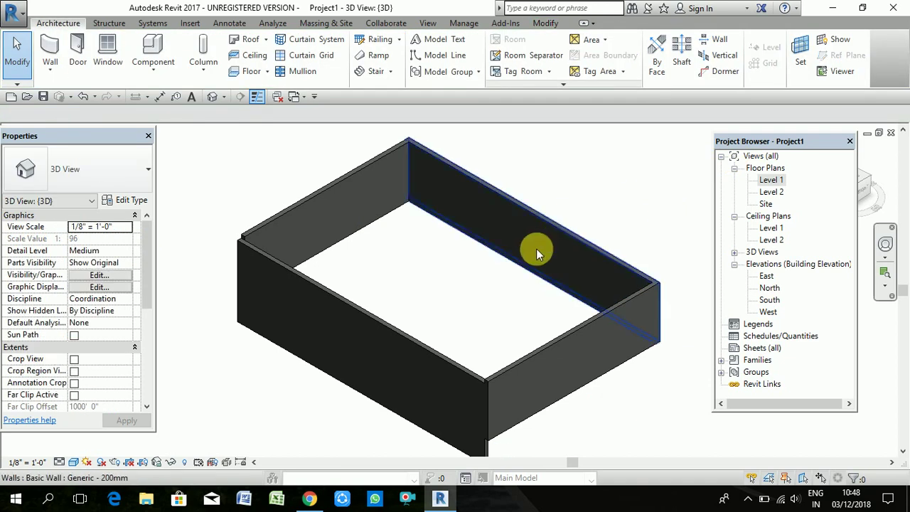
{"action": "left_click", "coordinate": [501, 209]}
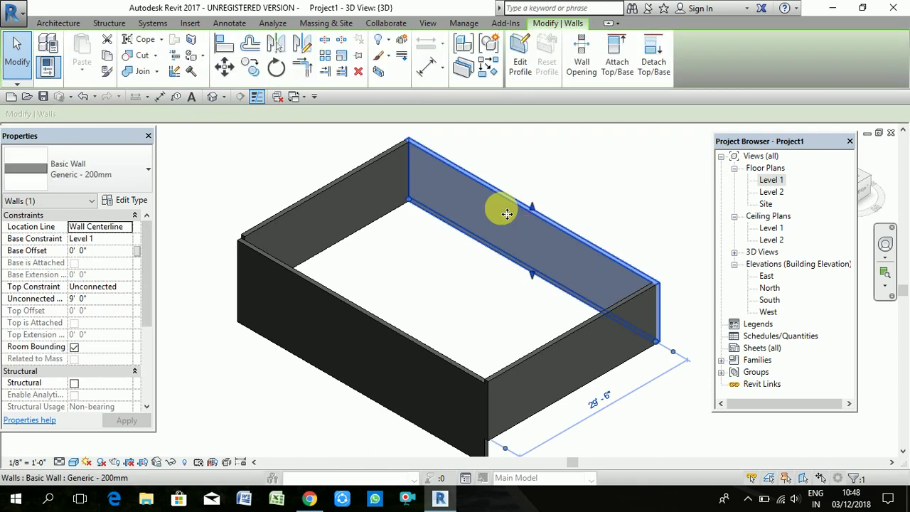
{"action": "left_click", "coordinate": [106, 303]}
{"action": "type", "text": "10"}
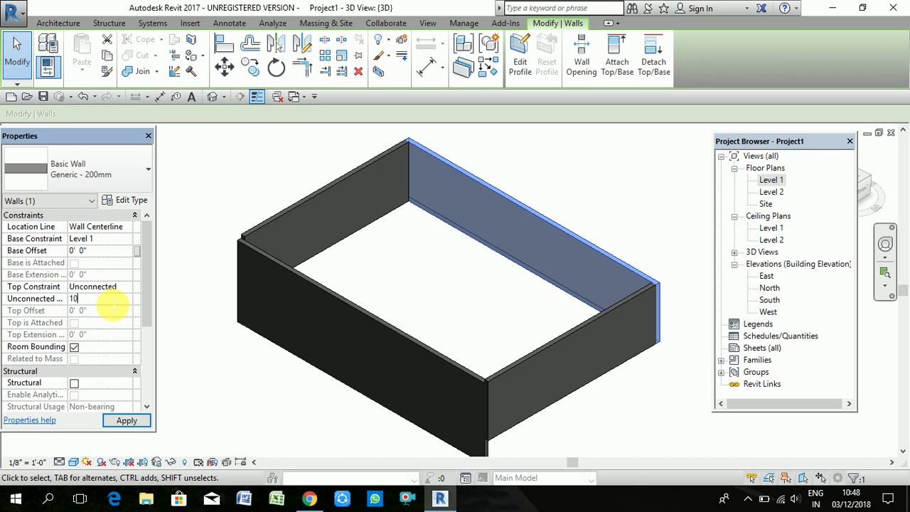
{"action": "left_click", "coordinate": [554, 174]}
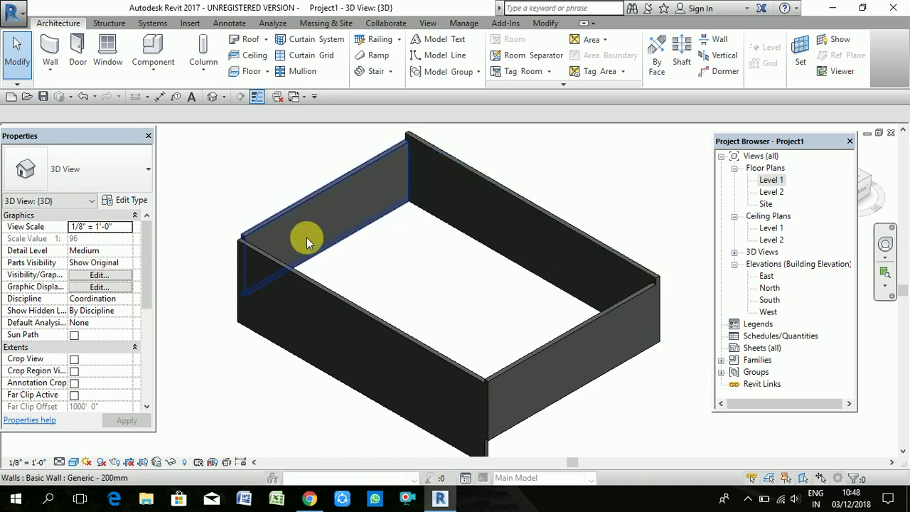
Step: Start the Architectural Wall tool, keeping base Level 1 and the Height constraint
{"action": "left_click", "coordinate": [49, 66]}
{"action": "left_click", "coordinate": [70, 94]}
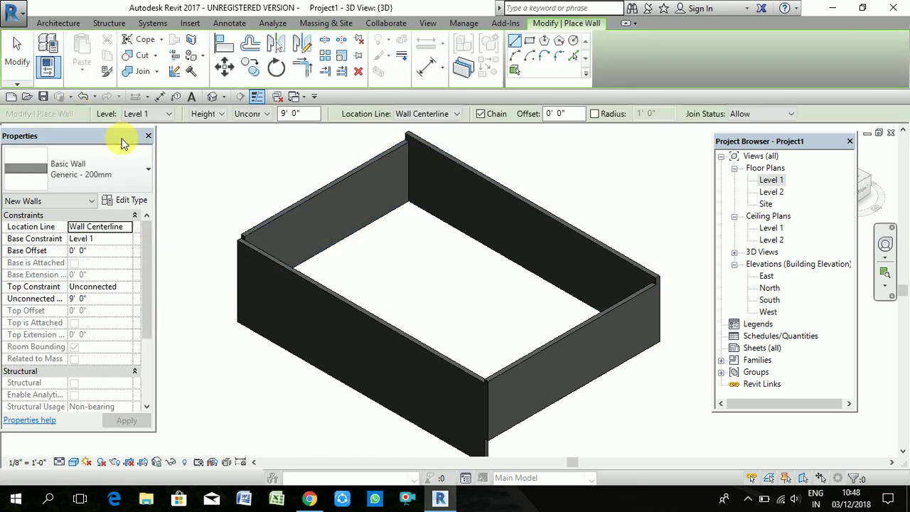
{"action": "left_click", "coordinate": [165, 115]}
{"action": "left_click", "coordinate": [166, 116]}
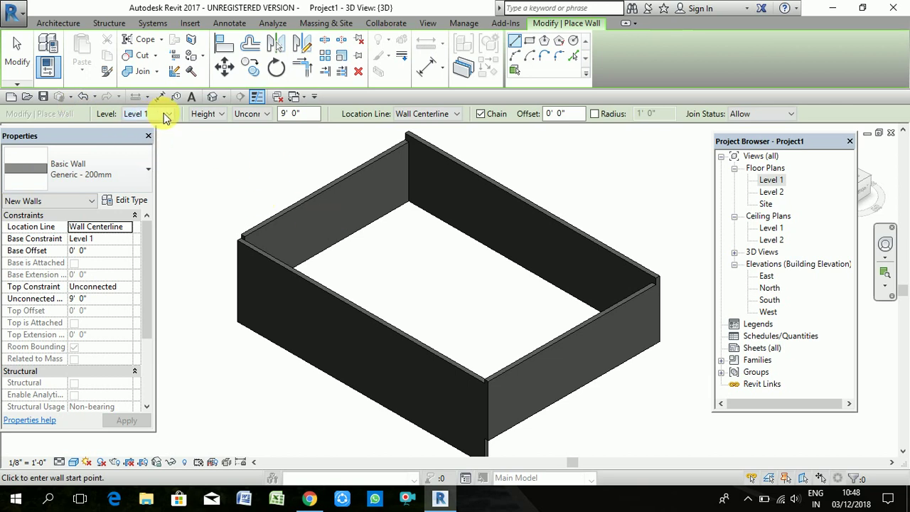
{"action": "left_click", "coordinate": [223, 118]}
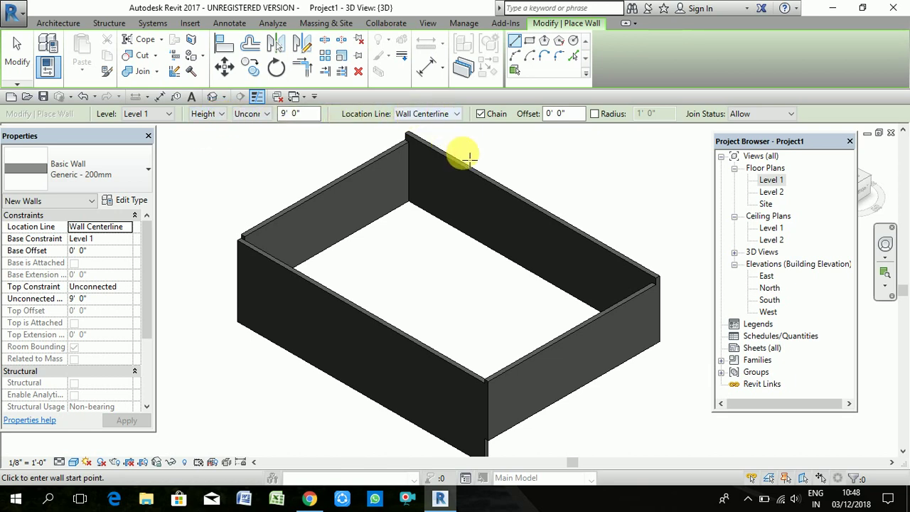
Step: Switch to the Level 1 plan and window-select and delete all four walls
{"action": "double_click", "coordinate": [772, 180]}
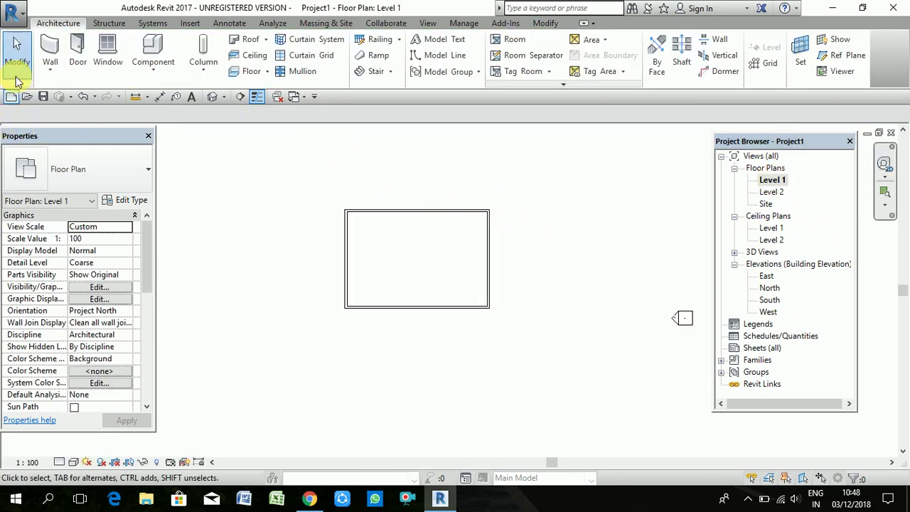
{"action": "left_click_drag", "start_coordinate": [532, 126], "coordinate": [318, 344]}
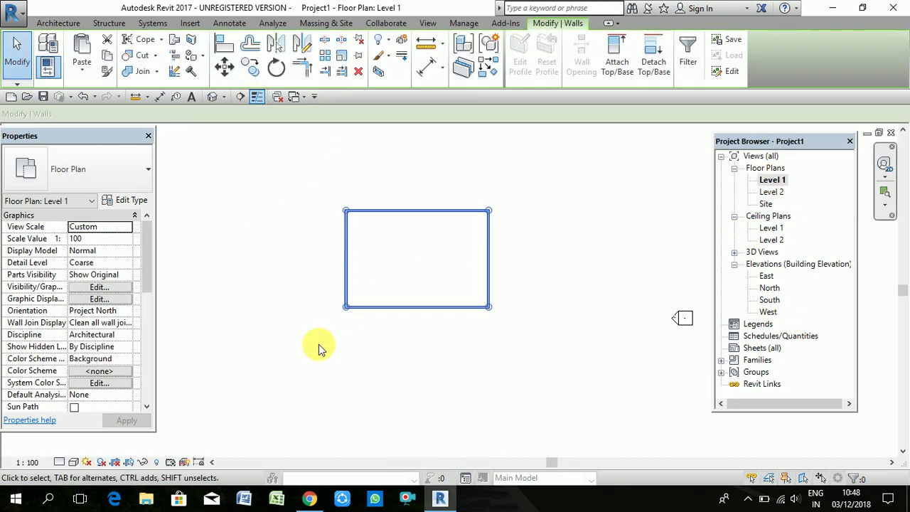
{"action": "key", "text": "Delete"}
{"action": "scroll", "coordinate": [431, 252], "scroll_direction": "down", "scroll_amount": 3}
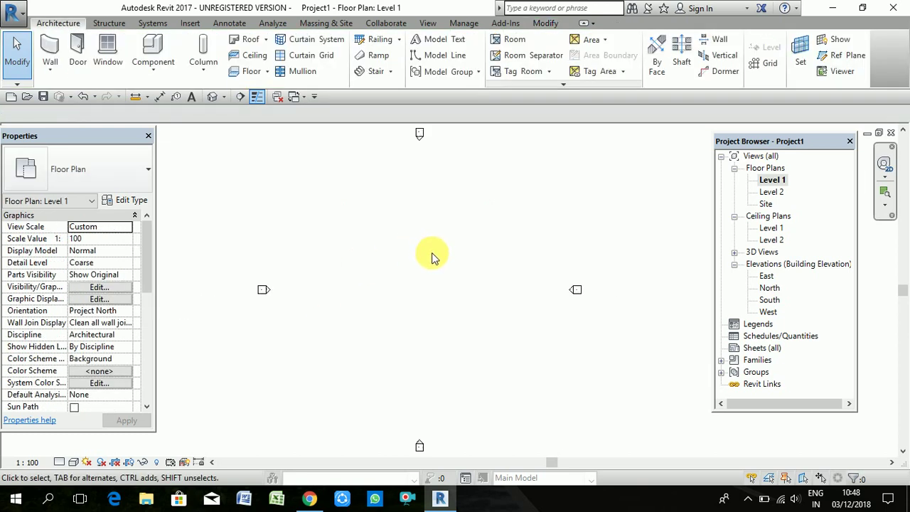
{"action": "left_click", "coordinate": [57, 77]}
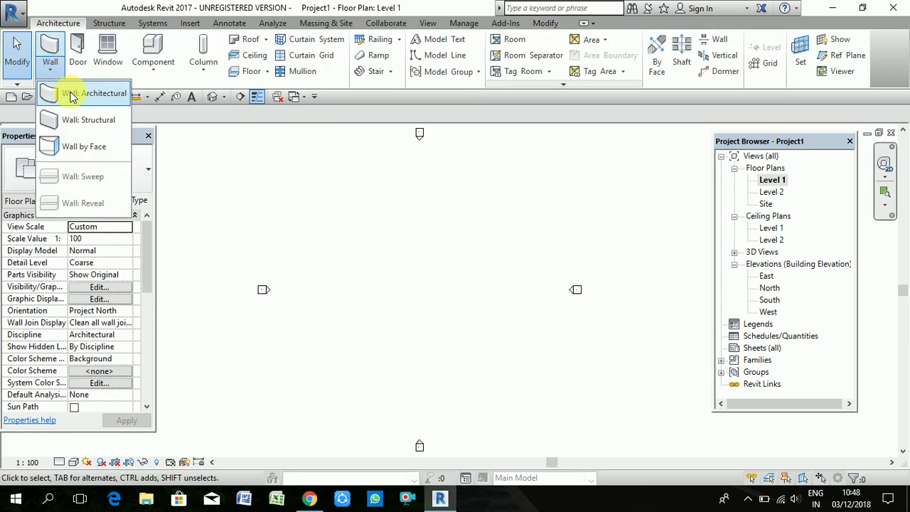
Step: Start the Architectural Wall tool with Wall Centerline as the location line
{"action": "left_click", "coordinate": [67, 92]}
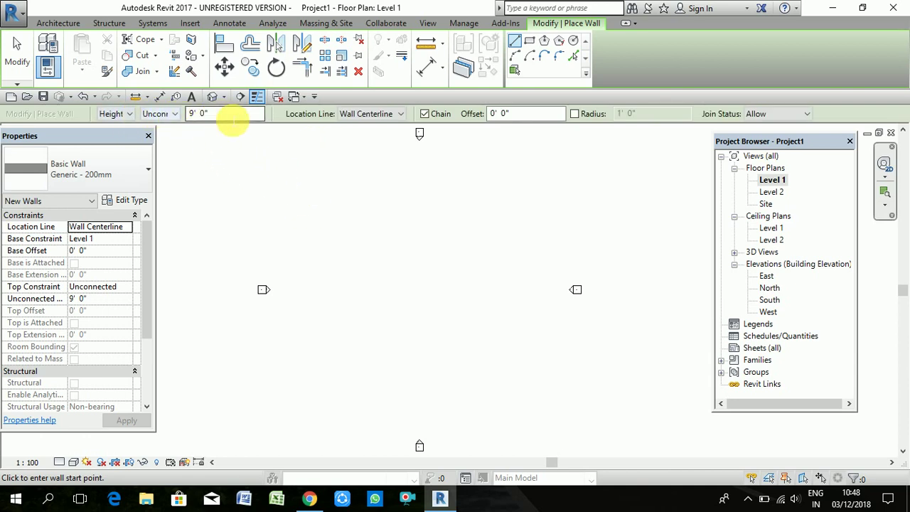
{"action": "left_click", "coordinate": [400, 116]}
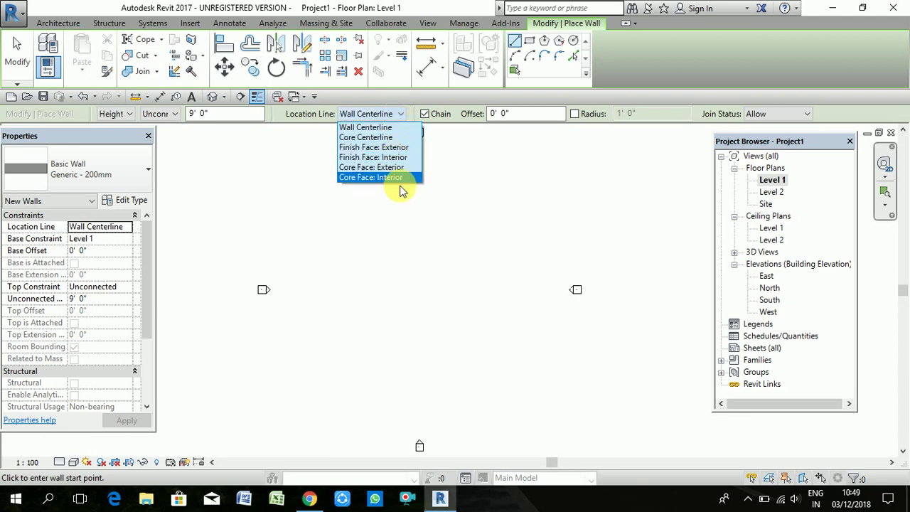
{"action": "left_click", "coordinate": [376, 131]}
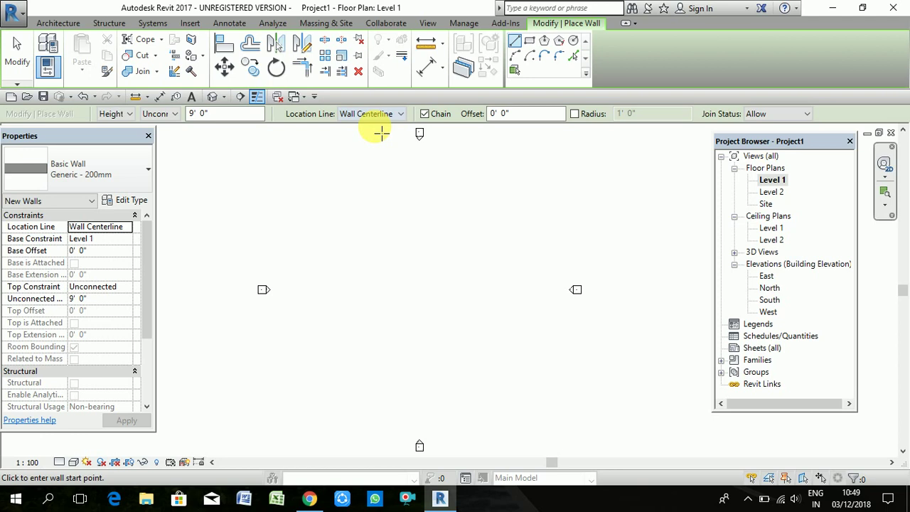
Step: Draw a long horizontal wall across the upper plan and end the wall chain
{"action": "left_click", "coordinate": [335, 220]}
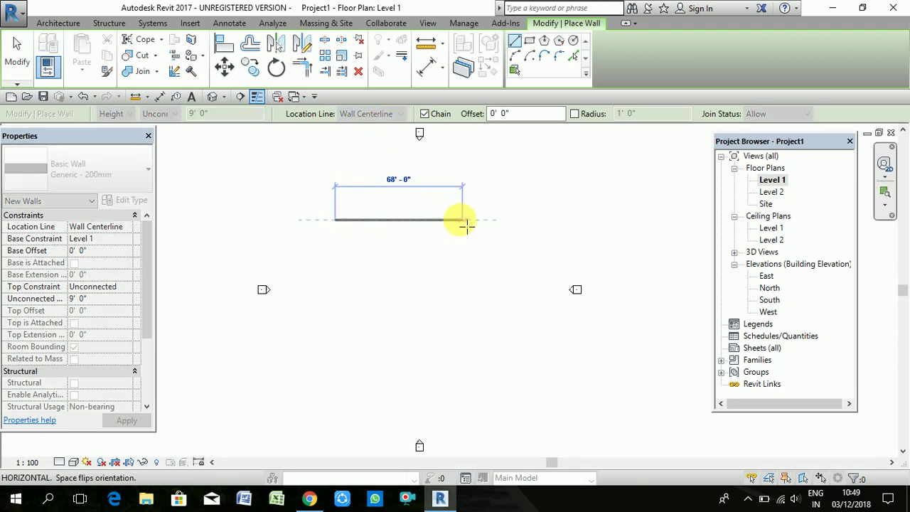
{"action": "scroll", "coordinate": [462, 227], "scroll_direction": "up", "scroll_amount": 2}
{"action": "scroll", "coordinate": [461, 225], "scroll_direction": "up", "scroll_amount": 2}
{"action": "scroll", "coordinate": [466, 224], "scroll_direction": "up", "scroll_amount": 2}
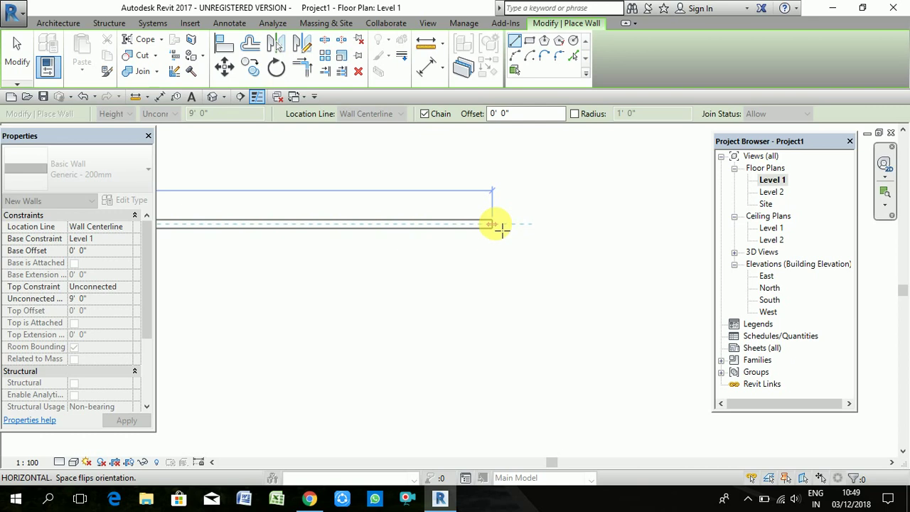
{"action": "key", "text": "Escape"}
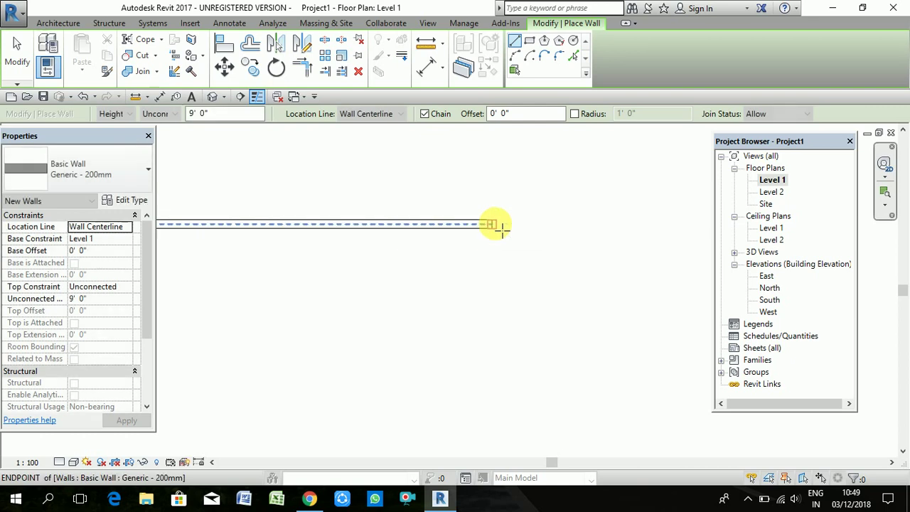
{"action": "right_click", "coordinate": [517, 196]}
Step: Start an architectural wall located by Finish Face: Exterior
{"action": "left_click", "coordinate": [528, 203]}
{"action": "right_click", "coordinate": [532, 201]}
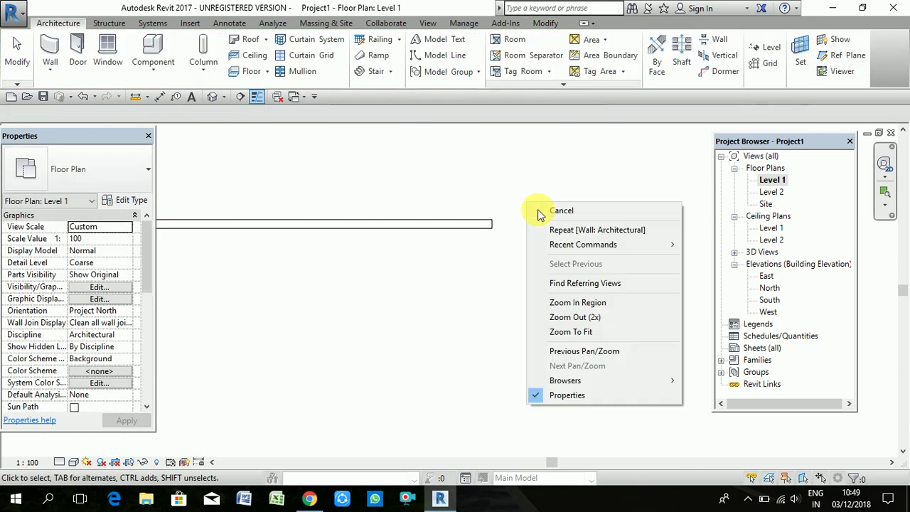
{"action": "left_click", "coordinate": [554, 207]}
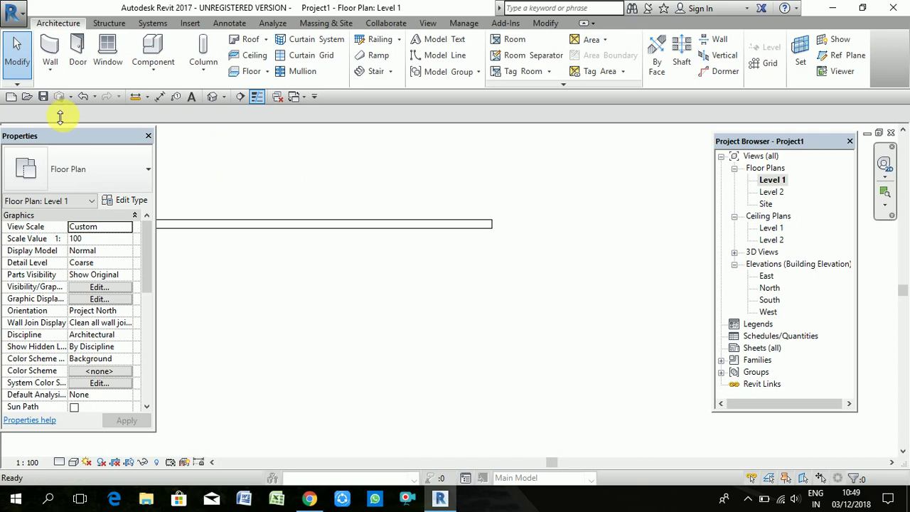
{"action": "left_click", "coordinate": [48, 69]}
{"action": "left_click", "coordinate": [71, 91]}
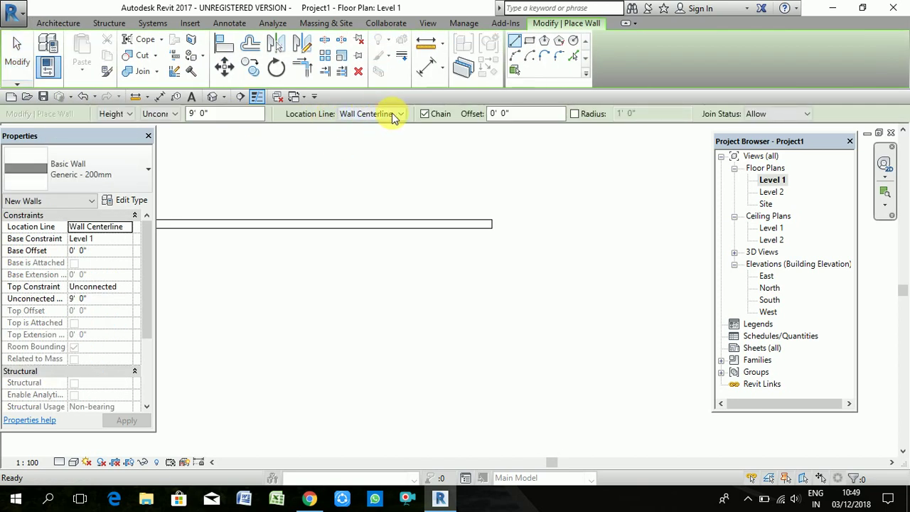
{"action": "left_click", "coordinate": [399, 116]}
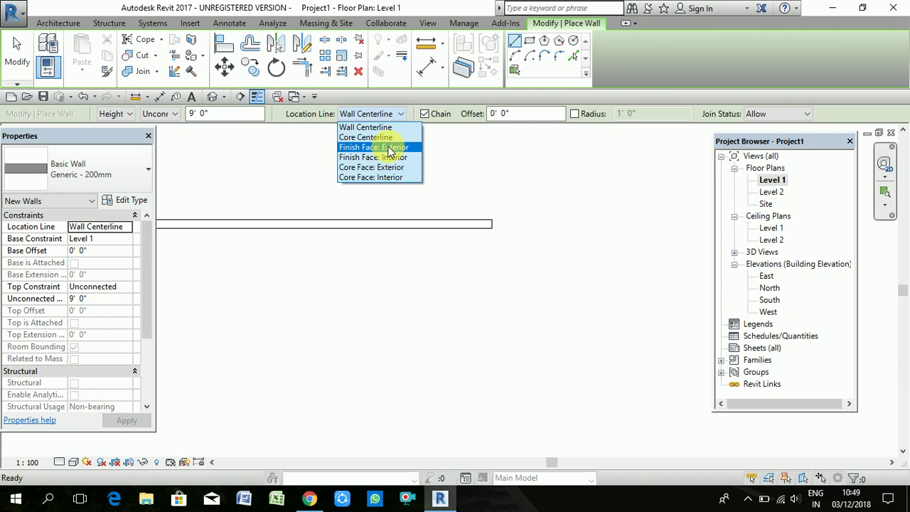
{"action": "left_click", "coordinate": [390, 147]}
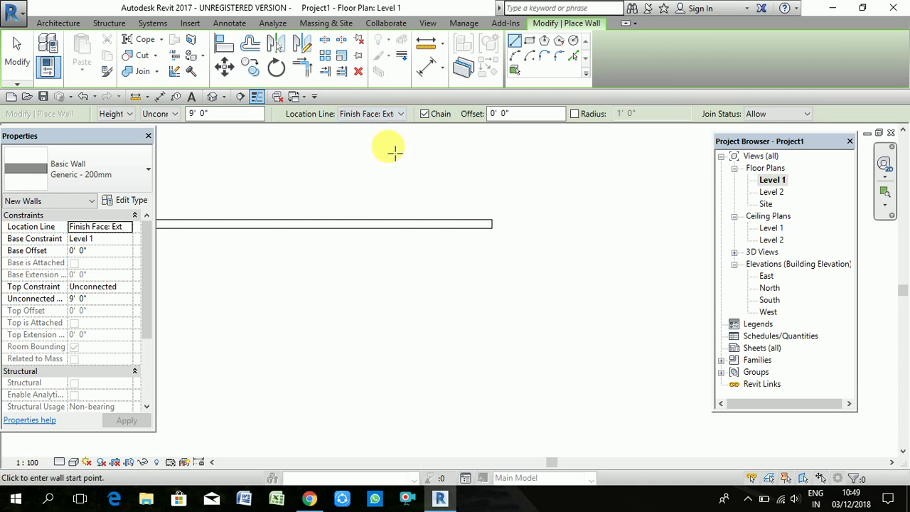
Step: Draw a horizontal wall segment, then a downward segment below the long wall, and end placement
{"action": "left_click", "coordinate": [419, 289]}
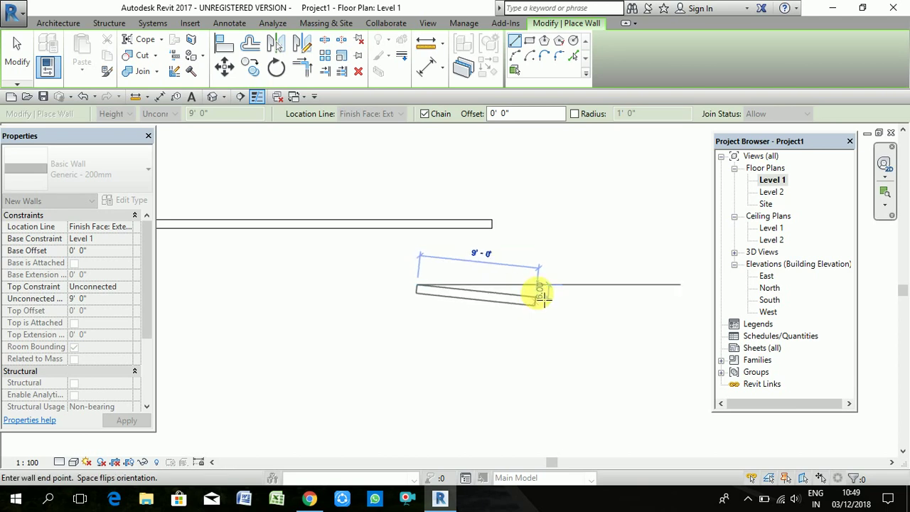
{"action": "left_click", "coordinate": [537, 286]}
{"action": "left_click", "coordinate": [544, 339]}
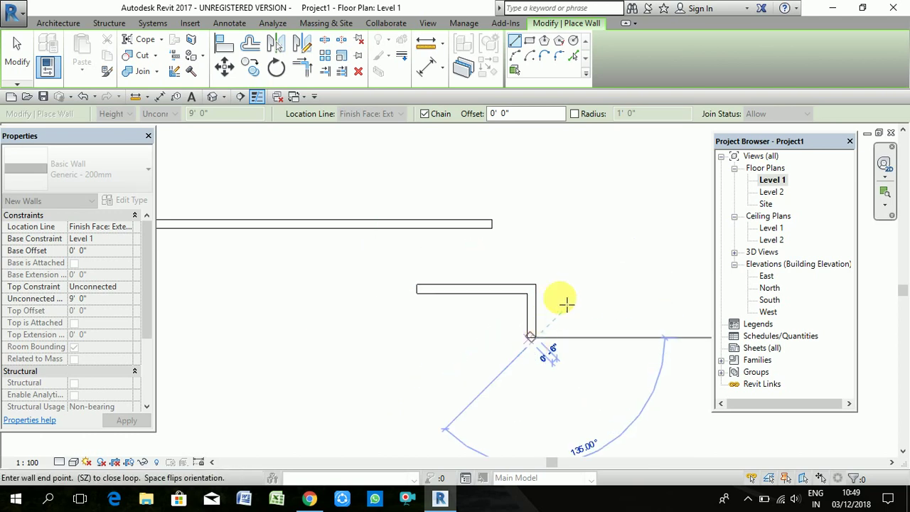
{"action": "key", "text": "Escape"}
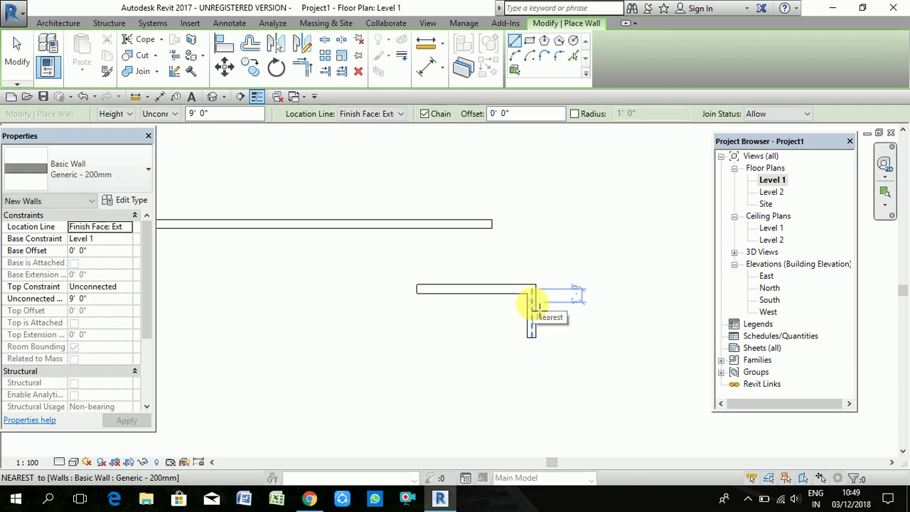
{"action": "left_click", "coordinate": [539, 309]}
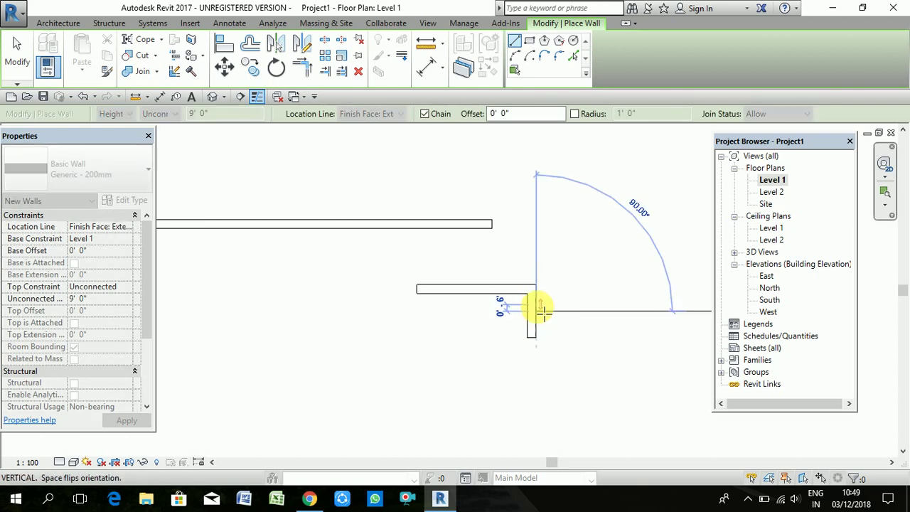
{"action": "key", "text": "Escape"}
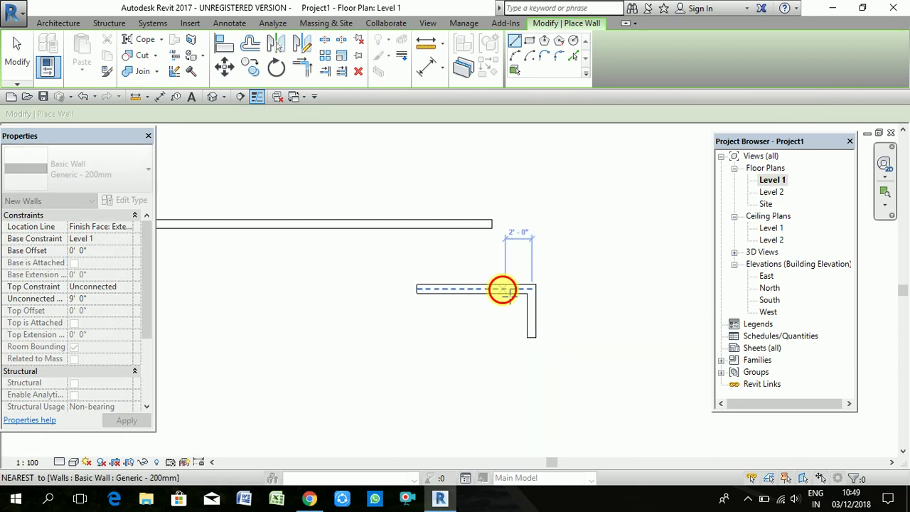
{"action": "left_click", "coordinate": [502, 286]}
{"action": "key", "text": "Escape"}
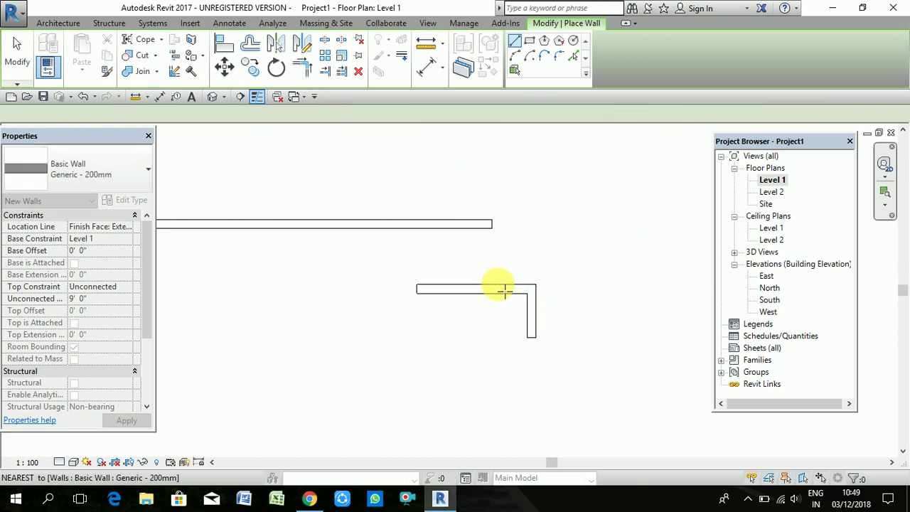
{"action": "left_click", "coordinate": [498, 285]}
{"action": "key", "text": "Escape"}
{"action": "key", "text": "Escape"}
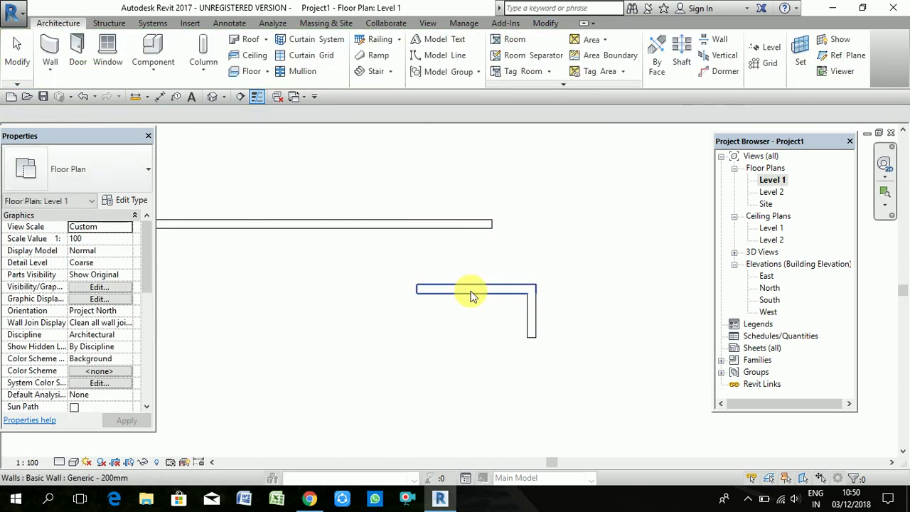
Step: Draw a short horizontal Generic - 200mm wall left of the L-shape, located by Finish Face: Interior
{"action": "left_click", "coordinate": [43, 70]}
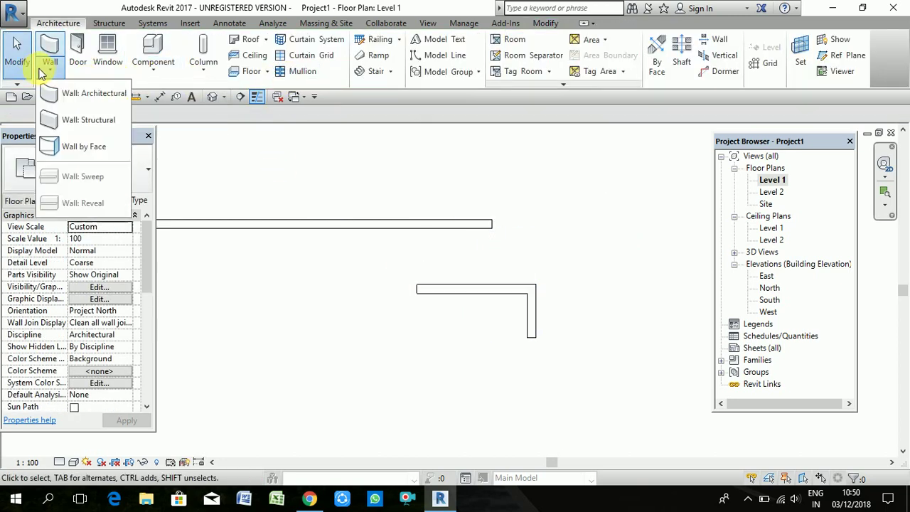
{"action": "left_click", "coordinate": [91, 98]}
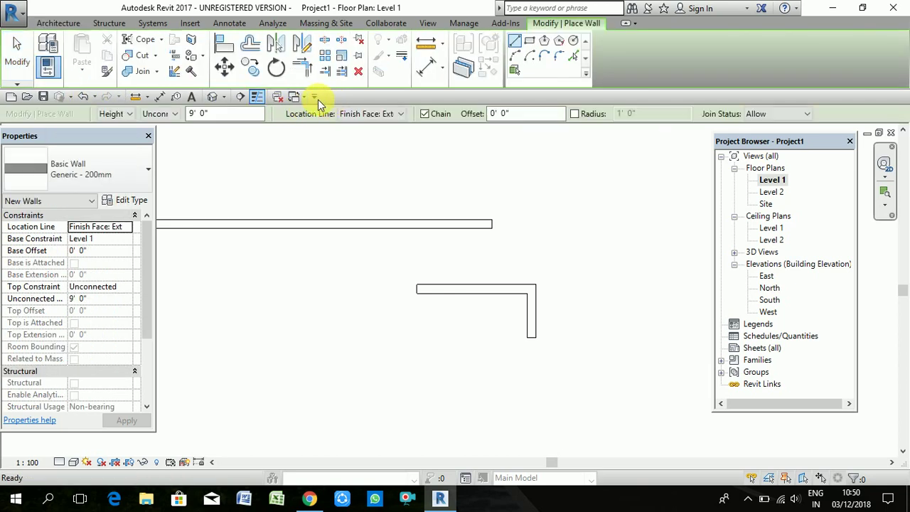
{"action": "left_click", "coordinate": [390, 115]}
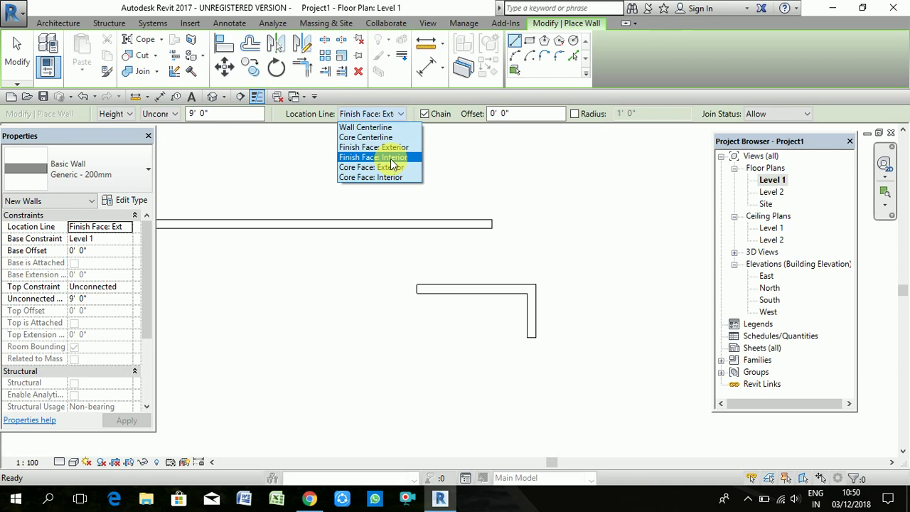
{"action": "left_click", "coordinate": [390, 157]}
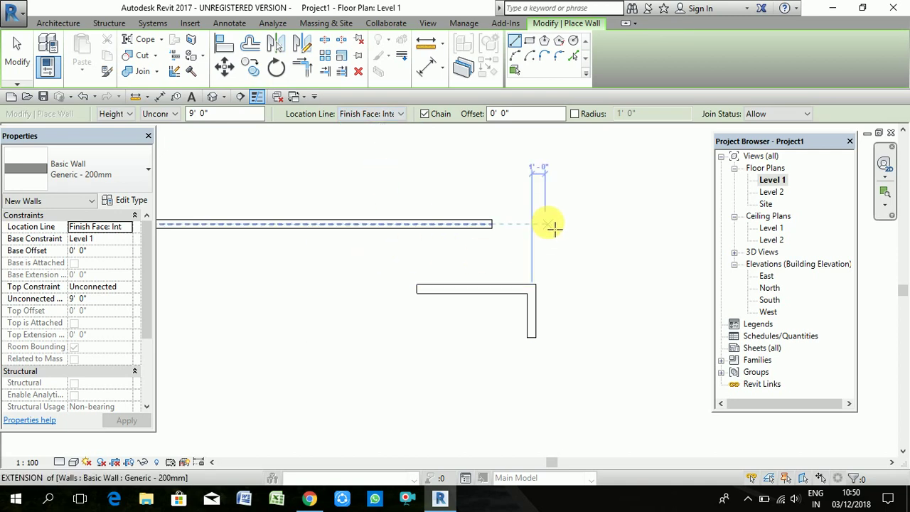
{"action": "left_click", "coordinate": [235, 324]}
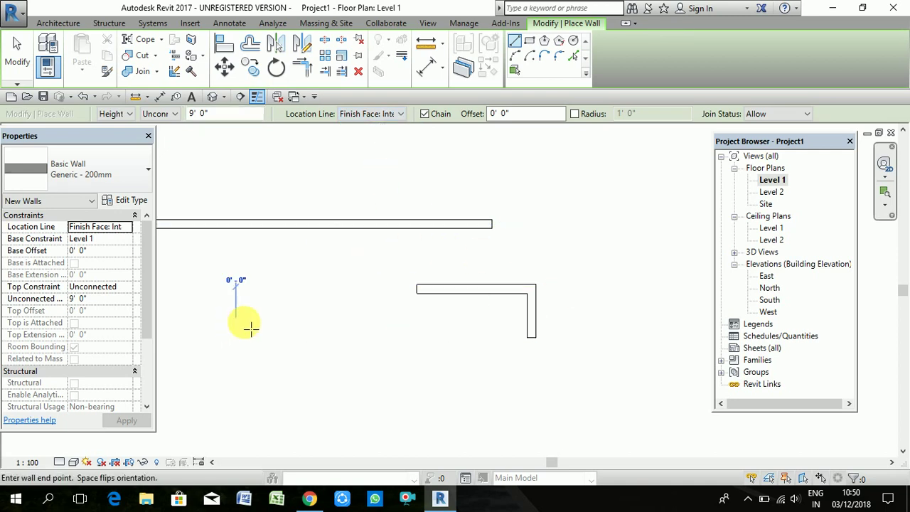
{"action": "left_click", "coordinate": [323, 323]}
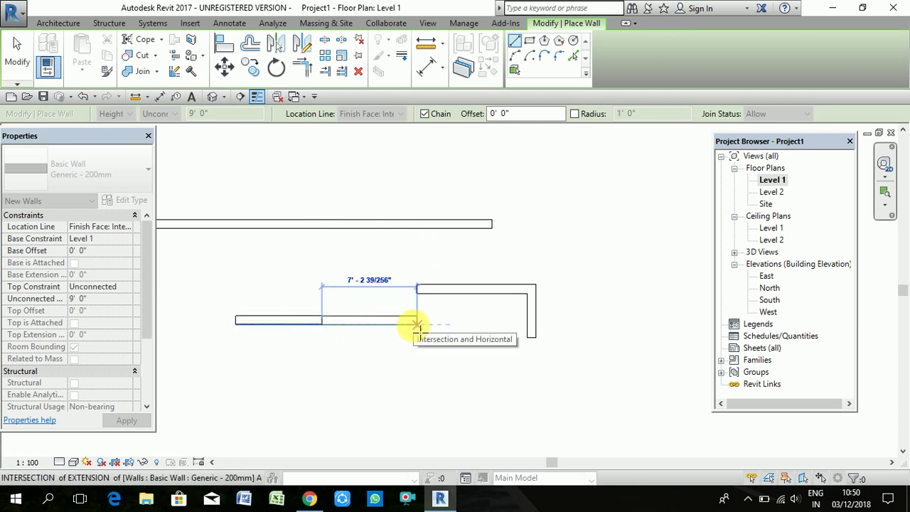
{"action": "key", "text": "Escape"}
{"action": "key", "text": "Escape"}
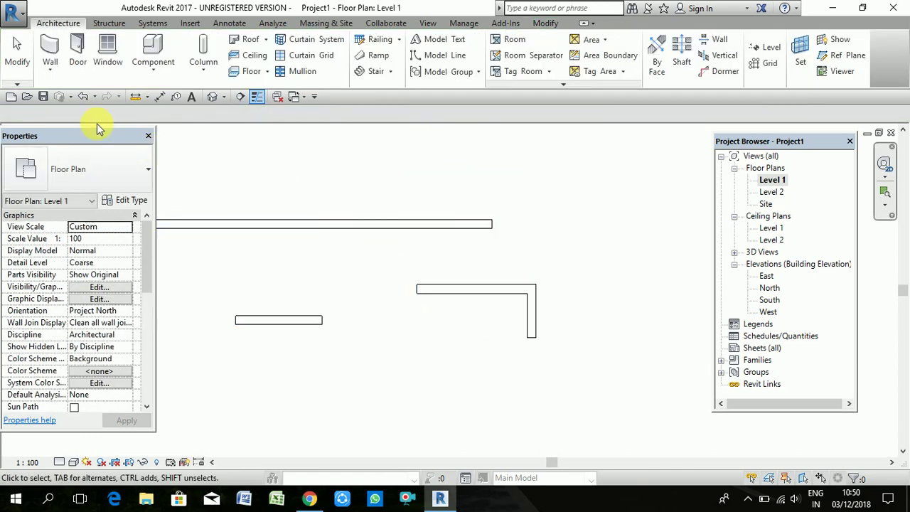
Step: Start an architectural wall and draw a 21-foot horizontal wall
{"action": "left_click", "coordinate": [49, 67]}
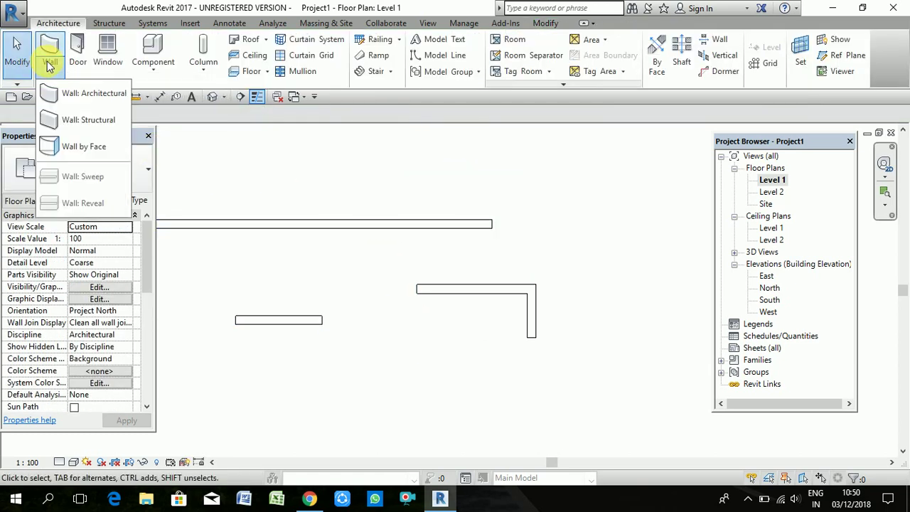
{"action": "left_click", "coordinate": [77, 96]}
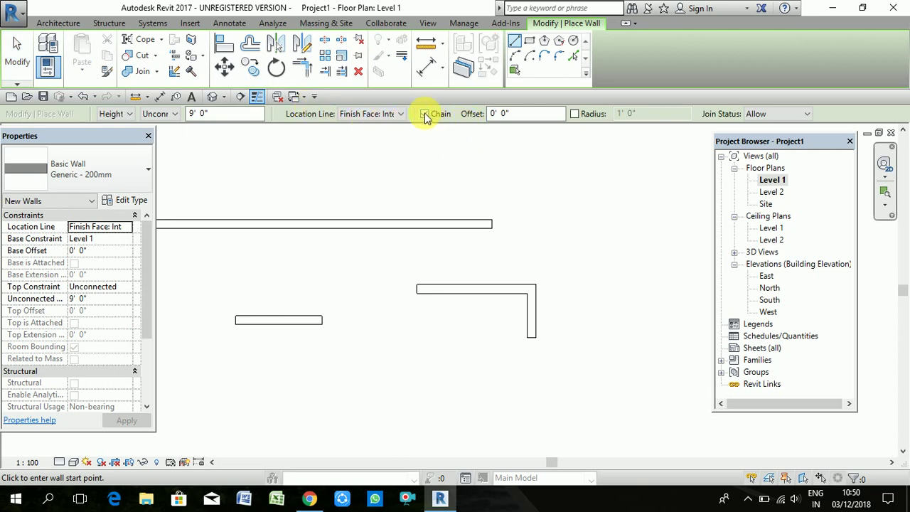
{"action": "scroll", "coordinate": [435, 149], "scroll_direction": "down", "scroll_amount": 2}
{"action": "scroll", "coordinate": [435, 149], "scroll_direction": "down", "scroll_amount": 1}
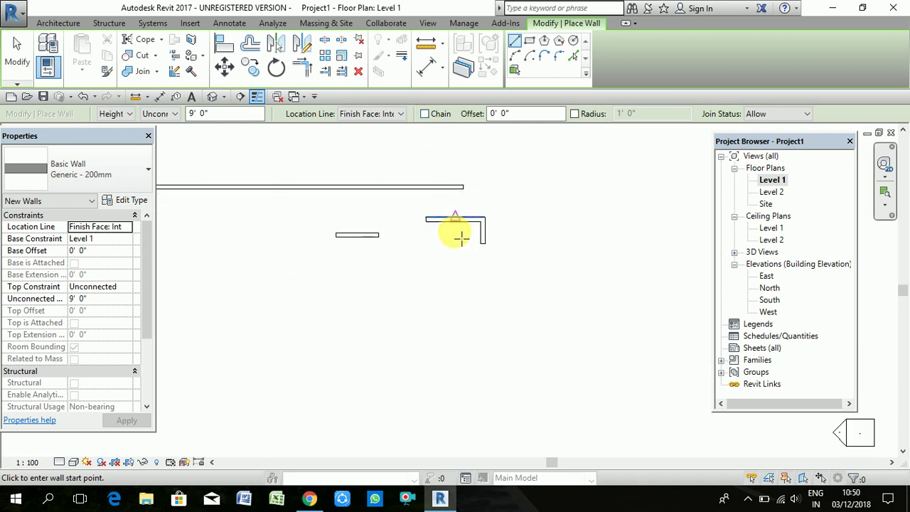
{"action": "key", "text": "Escape"}
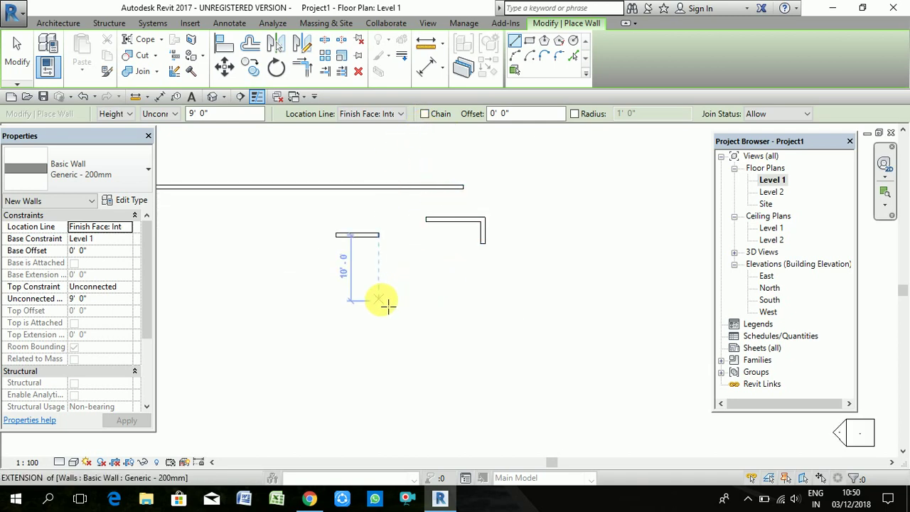
{"action": "left_click", "coordinate": [384, 347]}
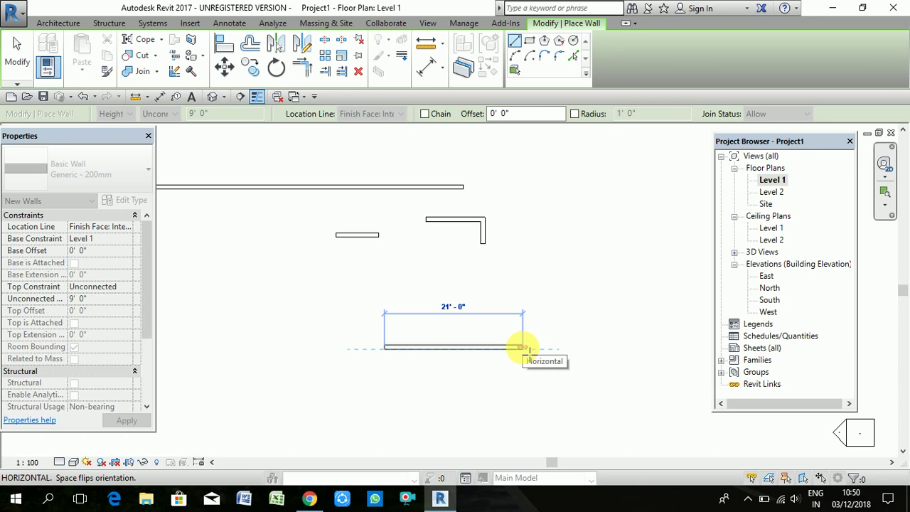
{"action": "left_click", "coordinate": [524, 348]}
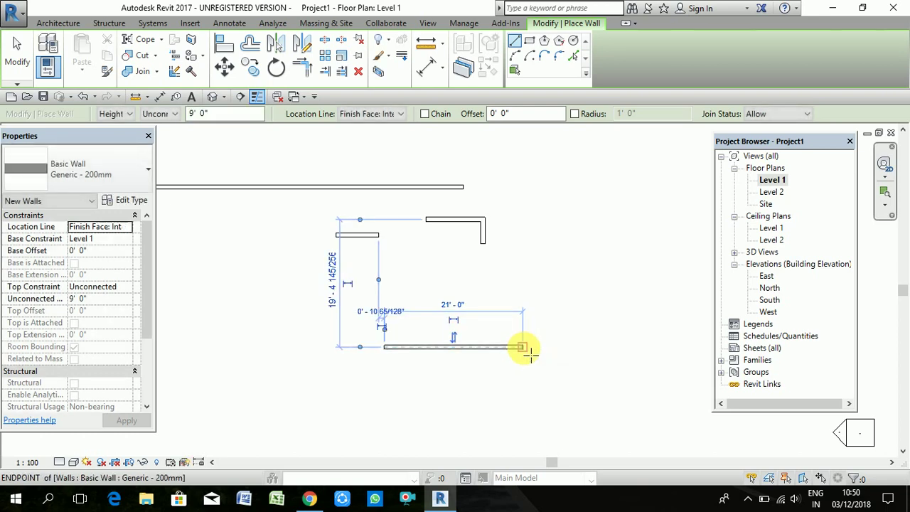
Step: Add a roughly 7-foot wall running down and a 13'-6" bottom wall
{"action": "left_click", "coordinate": [530, 359]}
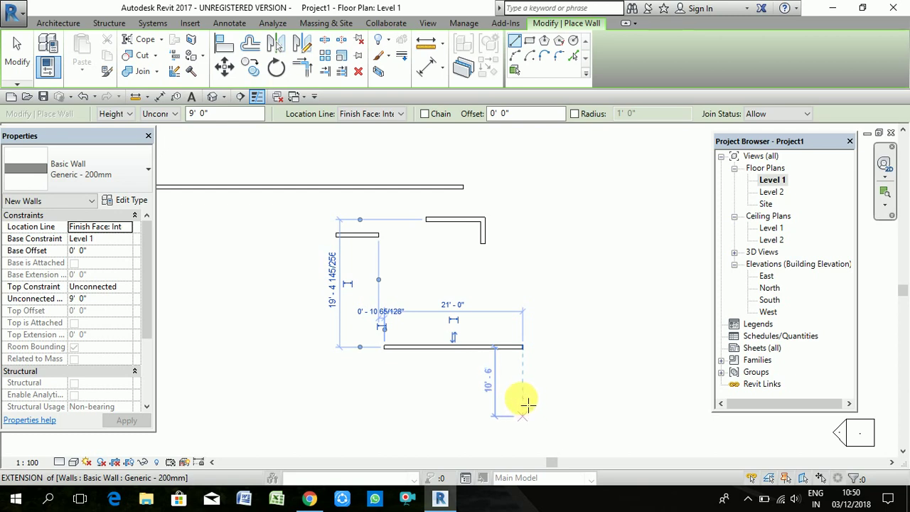
{"action": "left_click", "coordinate": [530, 352]}
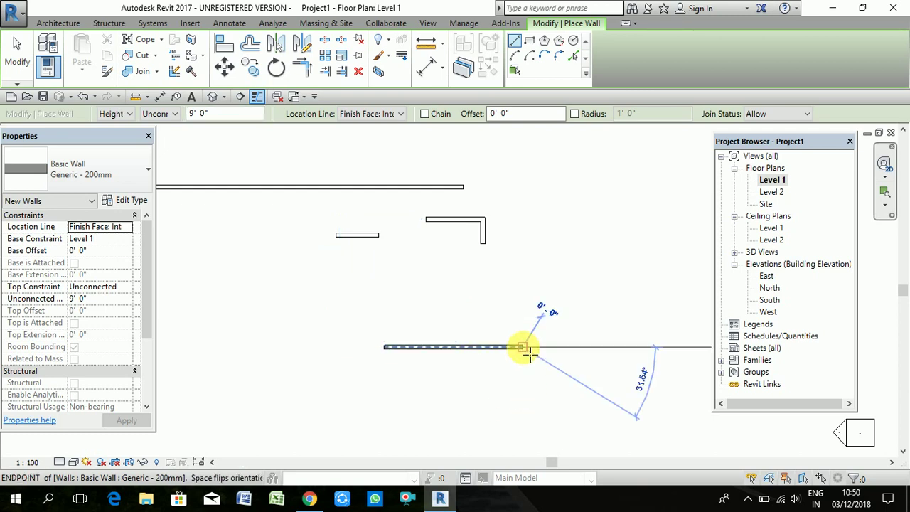
{"action": "left_click", "coordinate": [525, 394]}
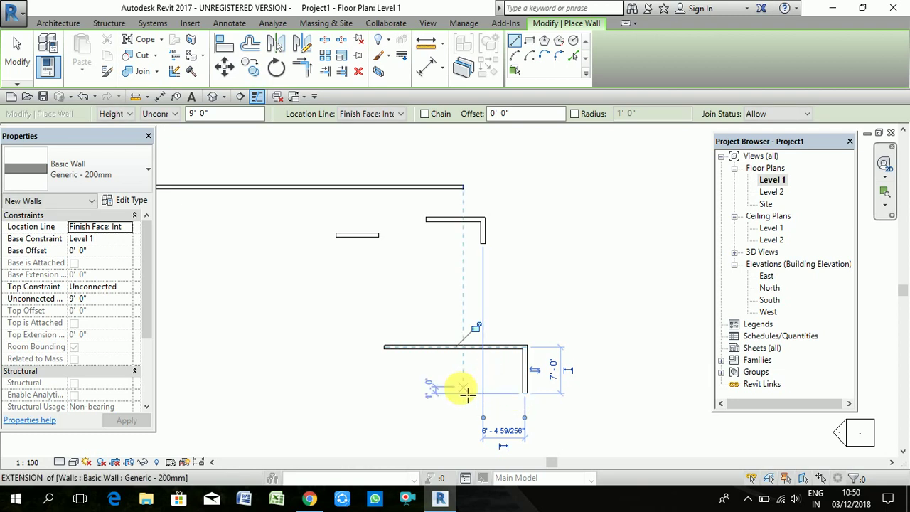
{"action": "left_click", "coordinate": [526, 394]}
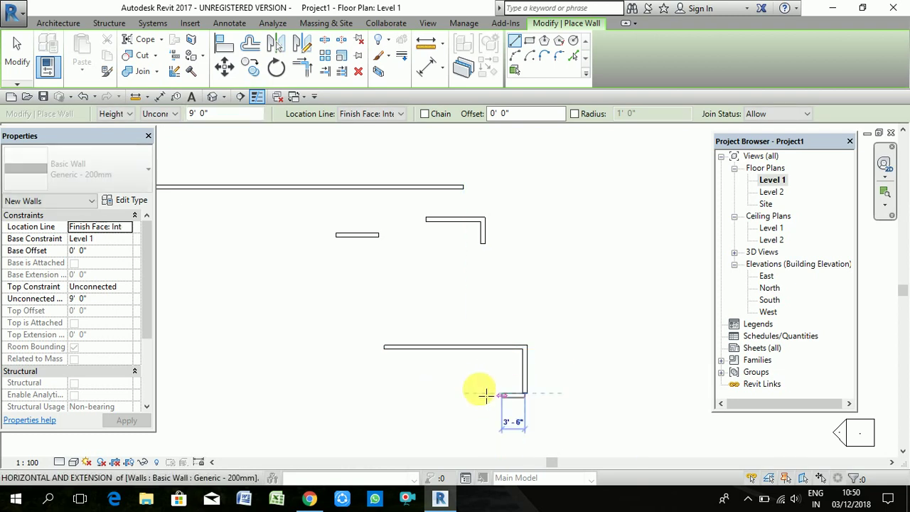
{"action": "left_click", "coordinate": [436, 394]}
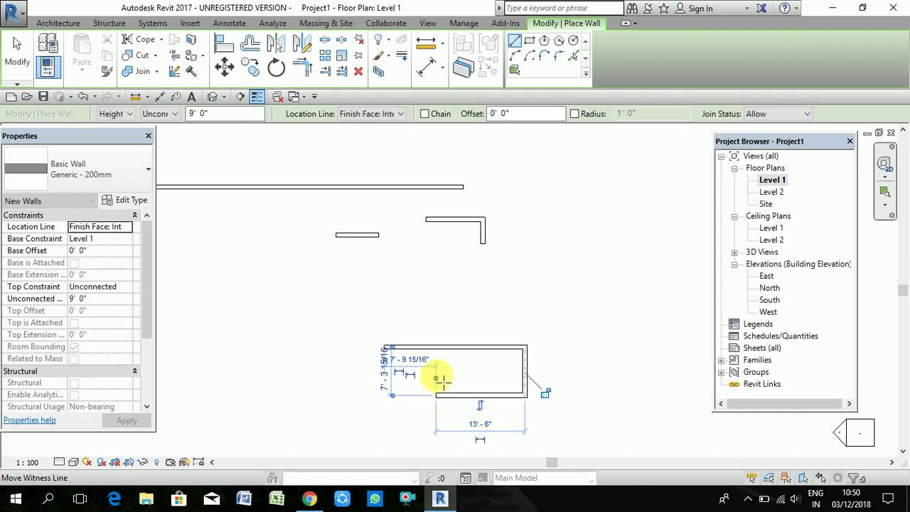
{"action": "key", "text": "Escape"}
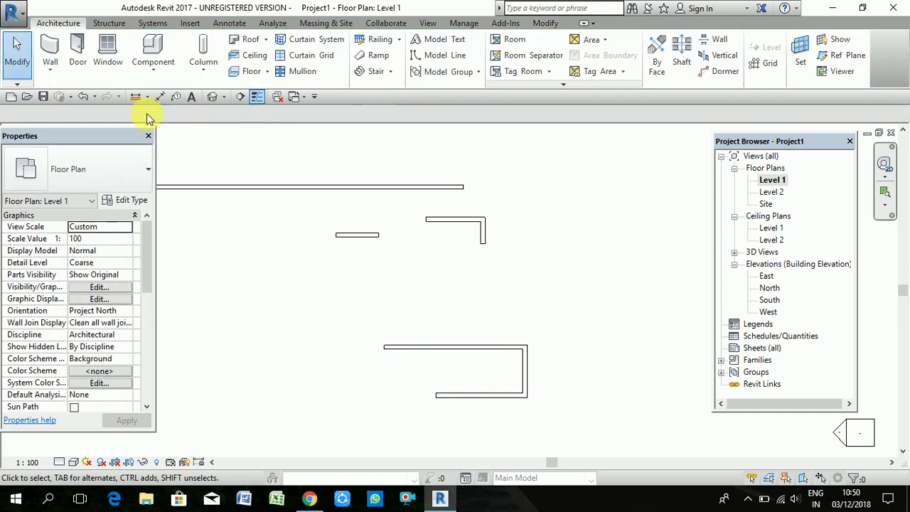
Step: Begin a new chain of architectural walls from a point at the upper right
{"action": "left_click", "coordinate": [54, 70]}
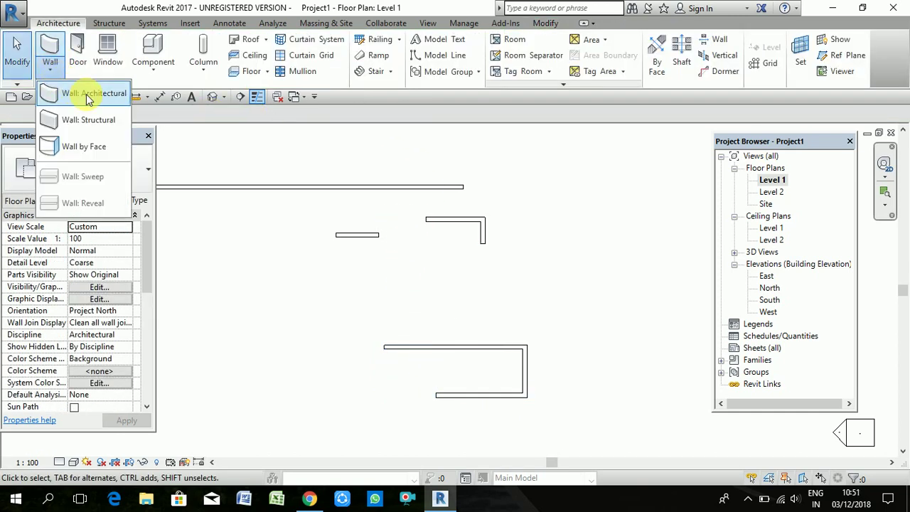
{"action": "left_click", "coordinate": [87, 99]}
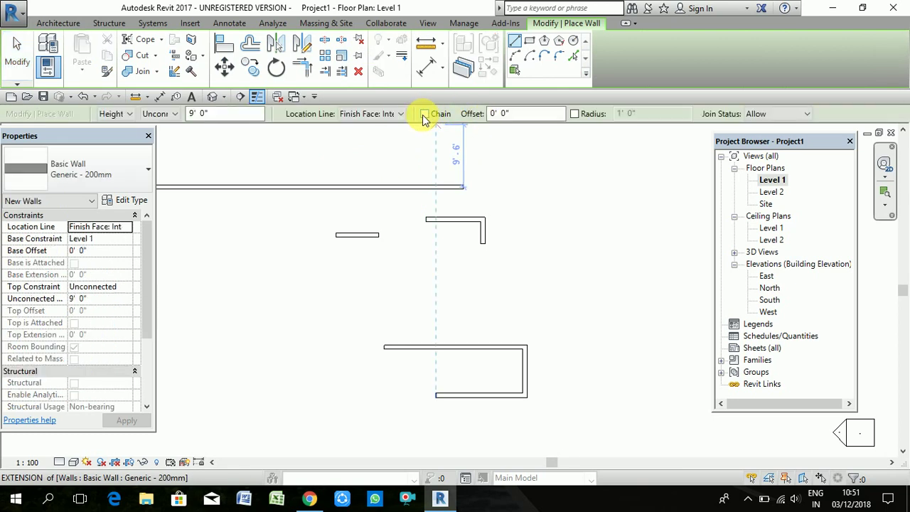
{"action": "left_click", "coordinate": [546, 207]}
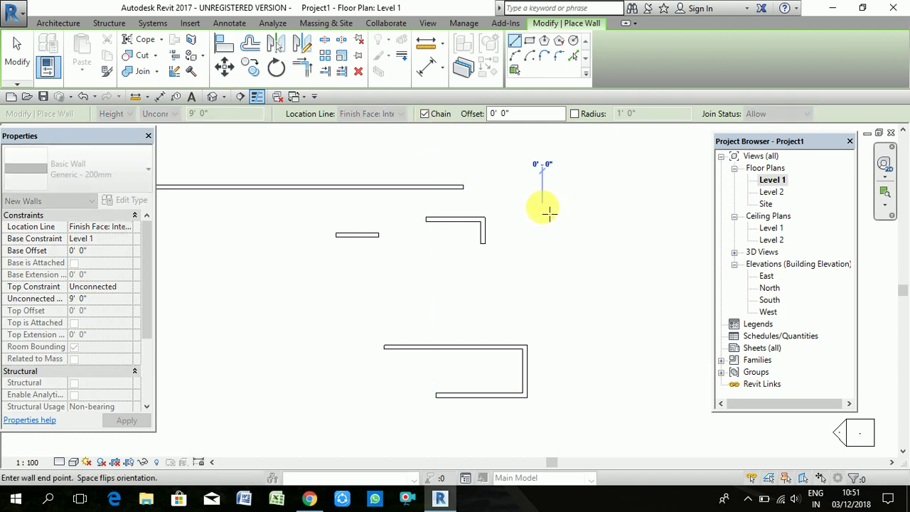
Step: Chain 11'-6", 10'-0" and 10'-6" walls into a closed square room, then cancel placement
{"action": "left_click", "coordinate": [629, 208]}
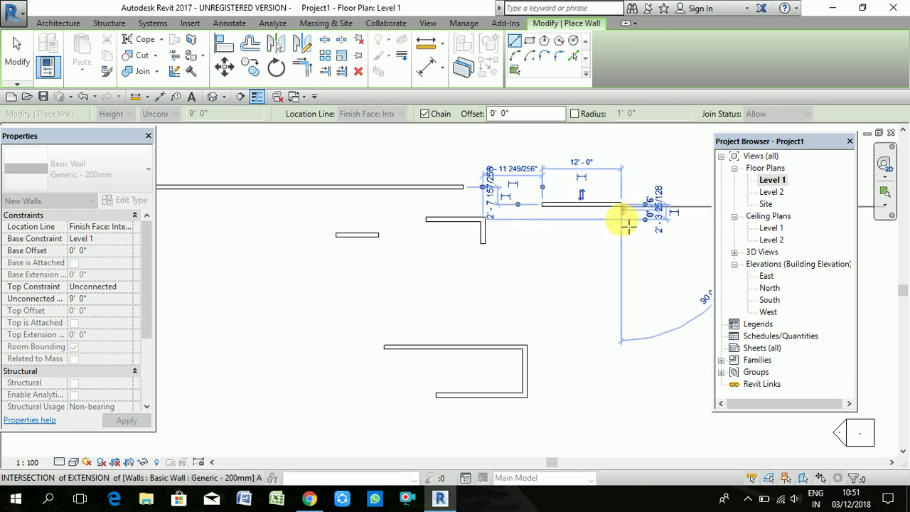
{"action": "left_click", "coordinate": [624, 274]}
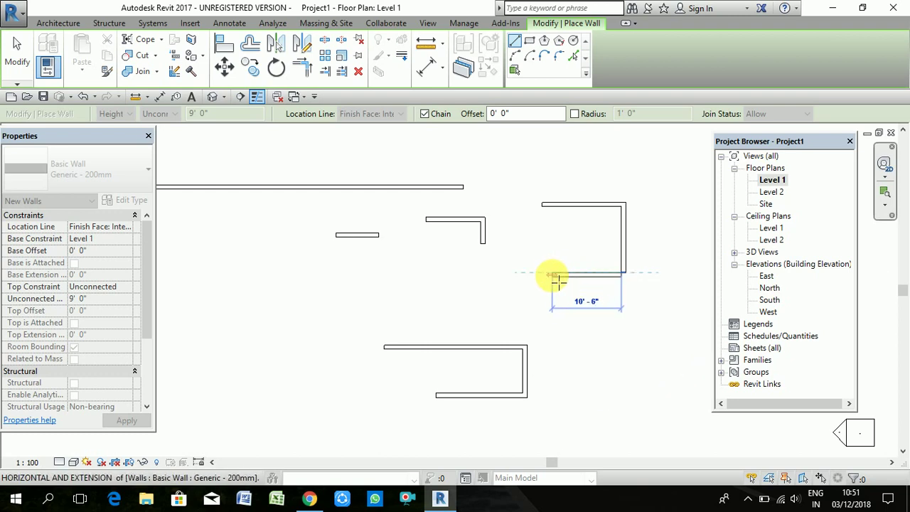
{"action": "left_click", "coordinate": [552, 275]}
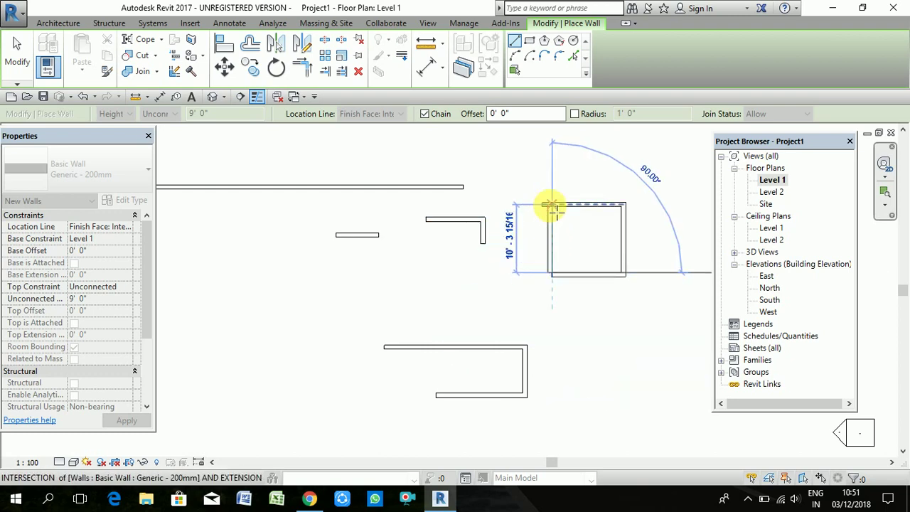
{"action": "right_click", "coordinate": [552, 207]}
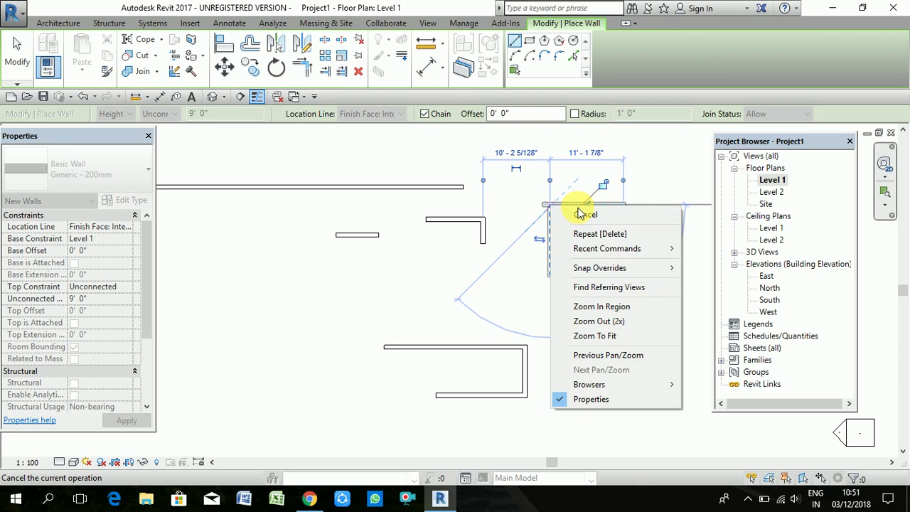
{"action": "left_click", "coordinate": [579, 214]}
{"action": "right_click", "coordinate": [579, 212]}
{"action": "left_click", "coordinate": [589, 219]}
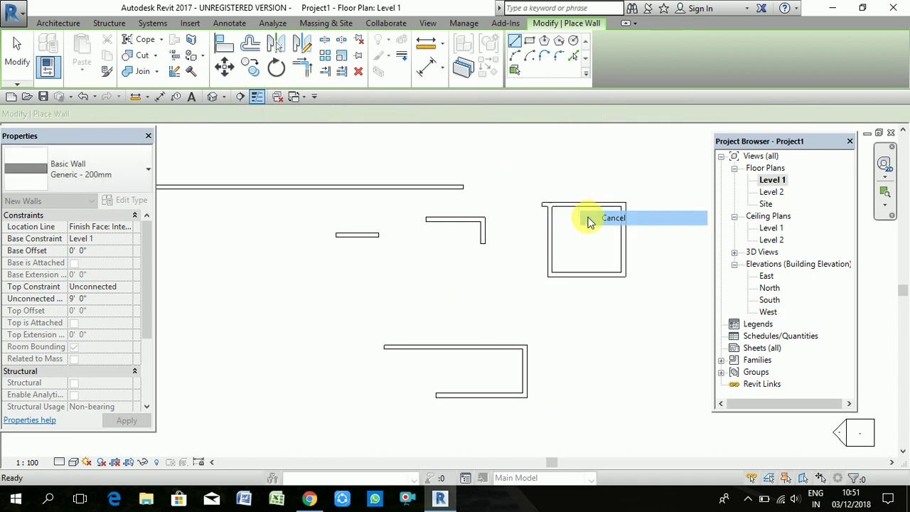
{"action": "scroll", "coordinate": [589, 209], "scroll_direction": "down", "scroll_amount": 3}
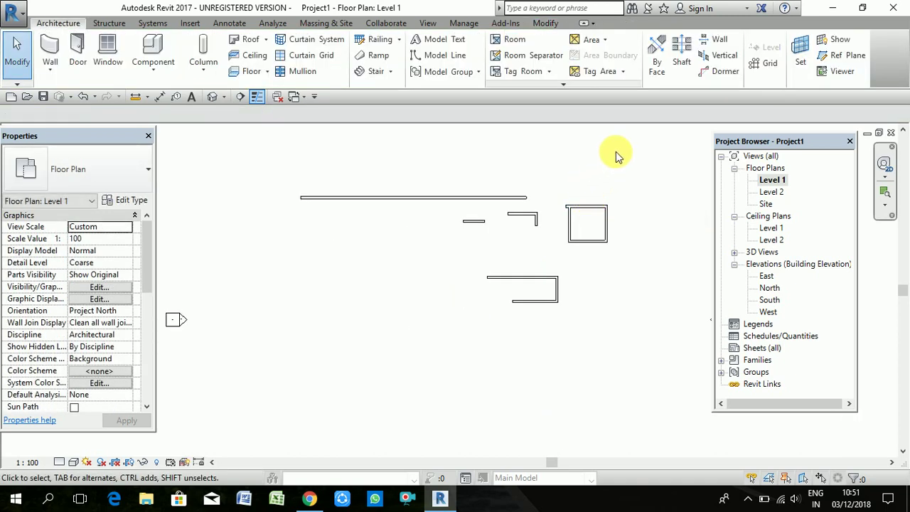
Step: Crossing-select all walls on Level 1 and delete them
{"action": "left_click_drag", "start_coordinate": [615, 152], "coordinate": [284, 354]}
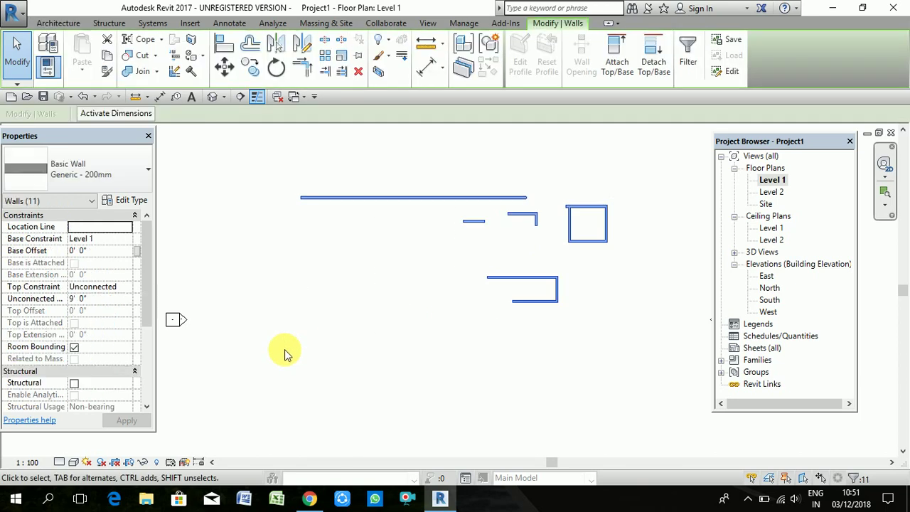
{"action": "key", "text": "Delete"}
{"action": "scroll", "coordinate": [274, 292], "scroll_direction": "down", "scroll_amount": 3}
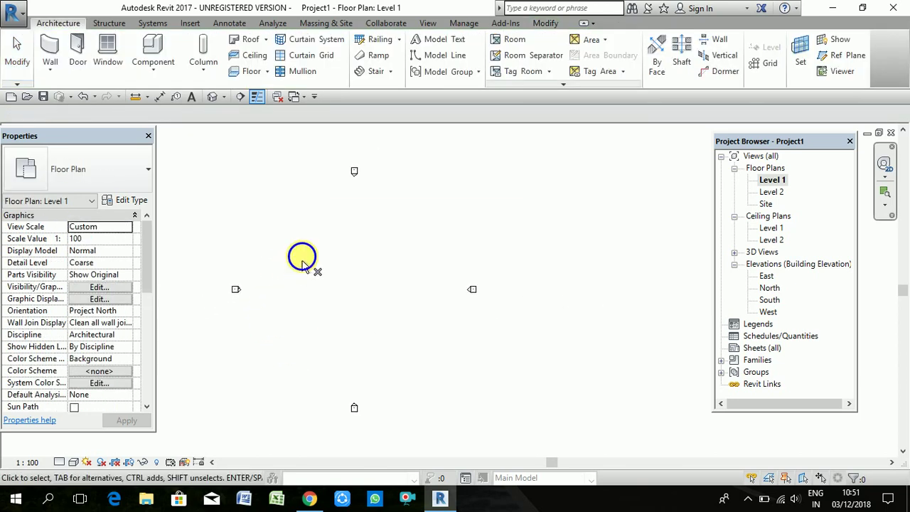
{"action": "right_click", "coordinate": [302, 264]}
{"action": "left_click", "coordinate": [332, 277]}
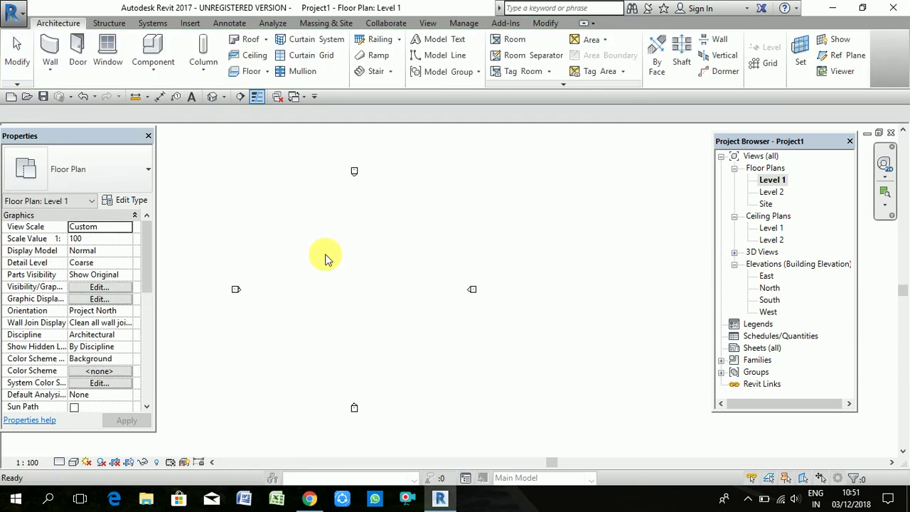
Step: Start an architectural wall with the corner Radius option turned on at 2' 0"
{"action": "left_click", "coordinate": [50, 69]}
{"action": "left_click", "coordinate": [77, 90]}
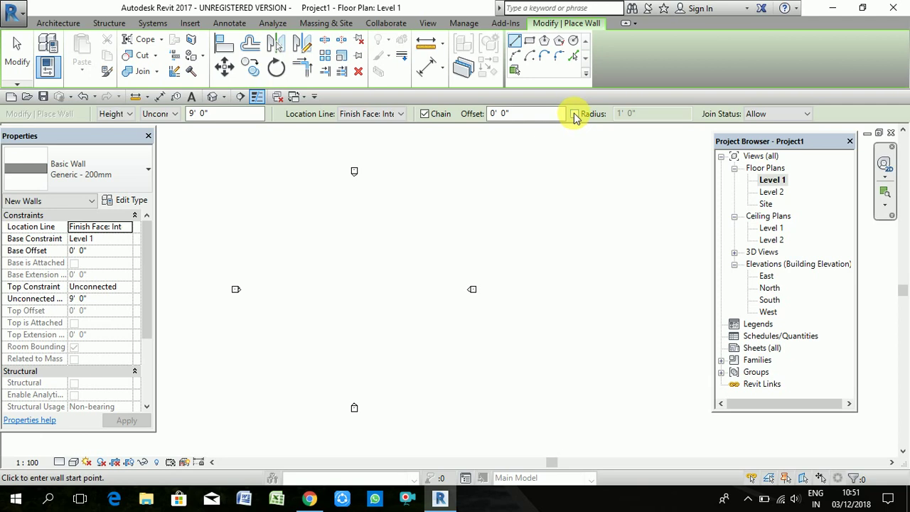
{"action": "left_click", "coordinate": [575, 115]}
{"action": "type", "text": "2"}
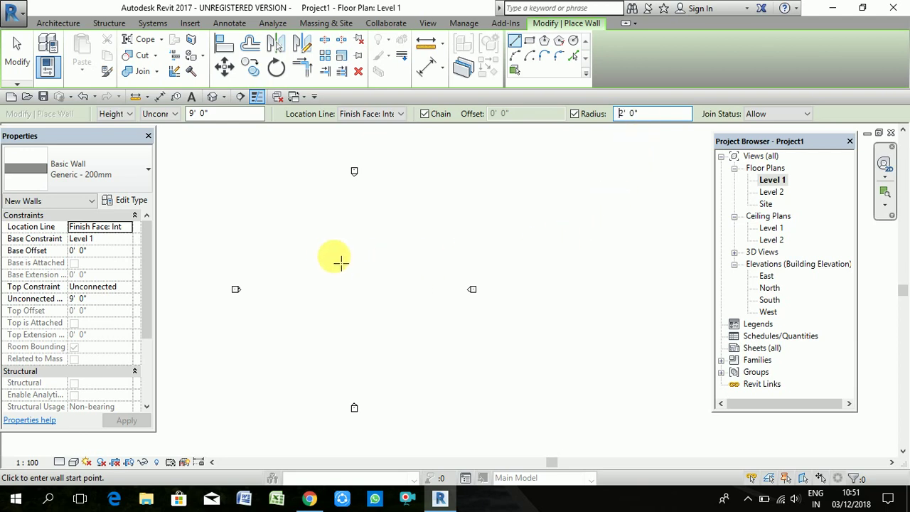
Step: Draw a 44' horizontal wall and a 32' wall downward, joined by a rounded corner
{"action": "scroll", "coordinate": [312, 251], "scroll_direction": "up", "scroll_amount": 1}
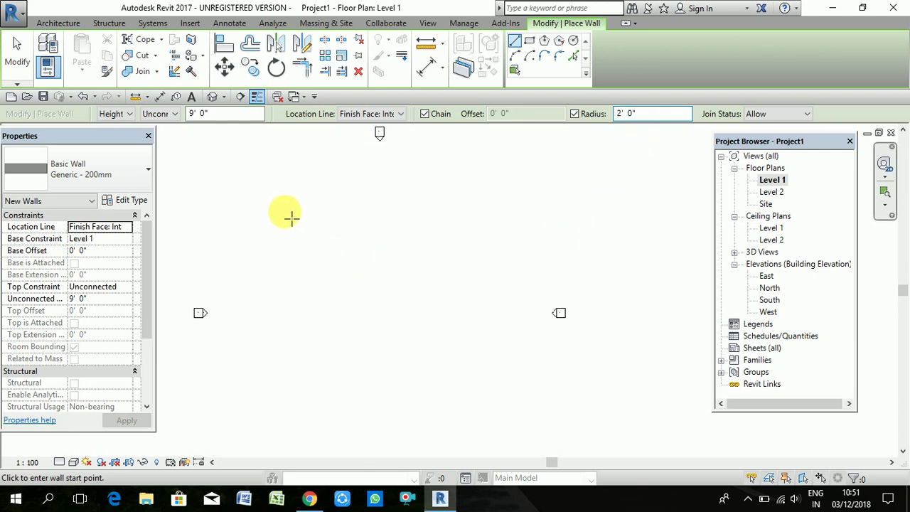
{"action": "left_click", "coordinate": [320, 214]}
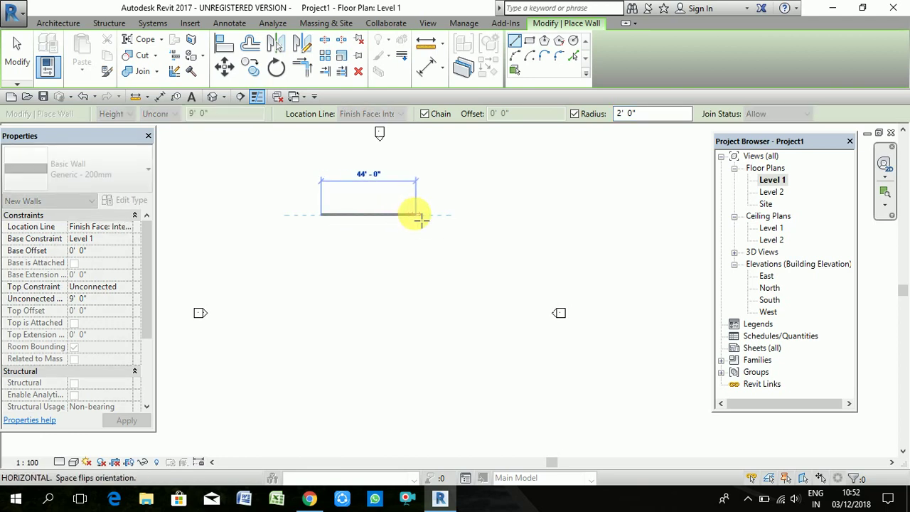
{"action": "left_click", "coordinate": [416, 214]}
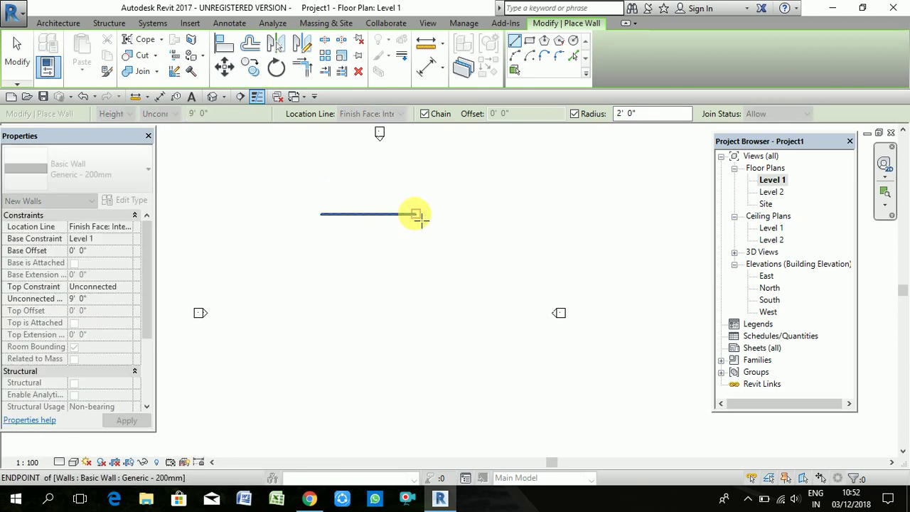
{"action": "left_click", "coordinate": [417, 284]}
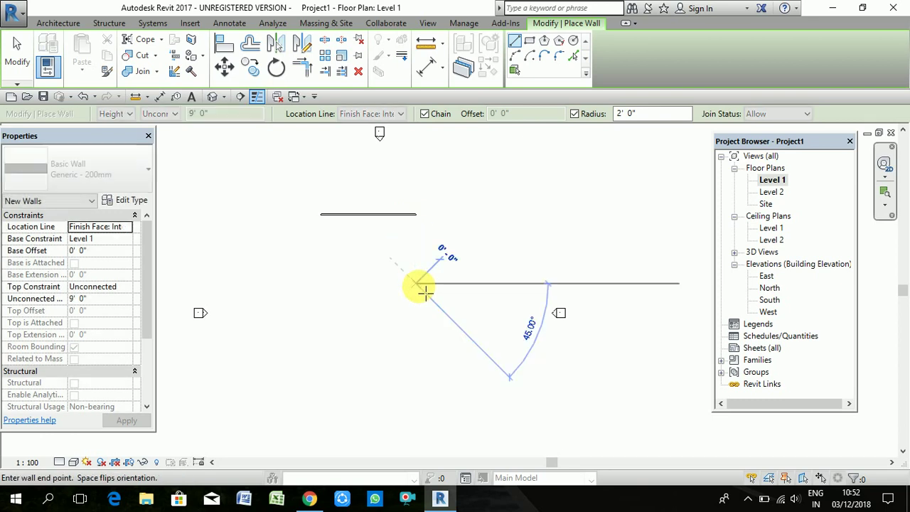
{"action": "left_click", "coordinate": [421, 235]}
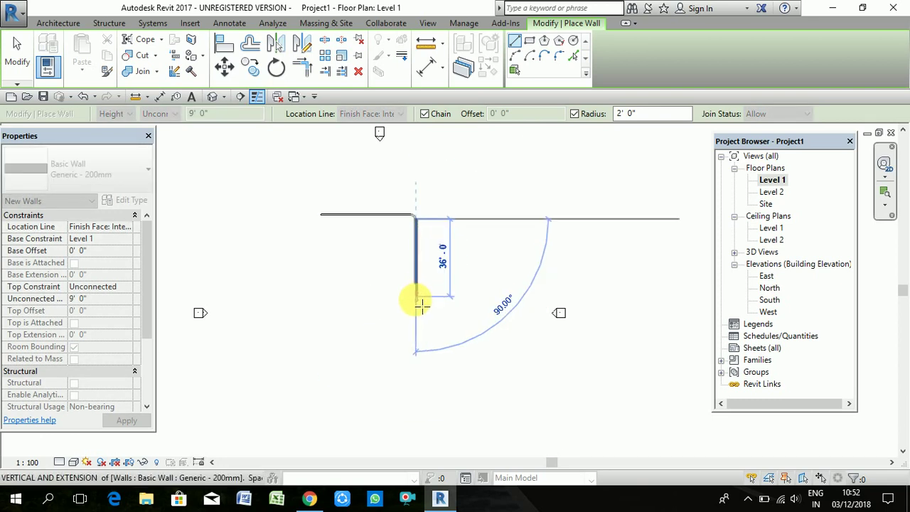
{"action": "key", "text": "Escape"}
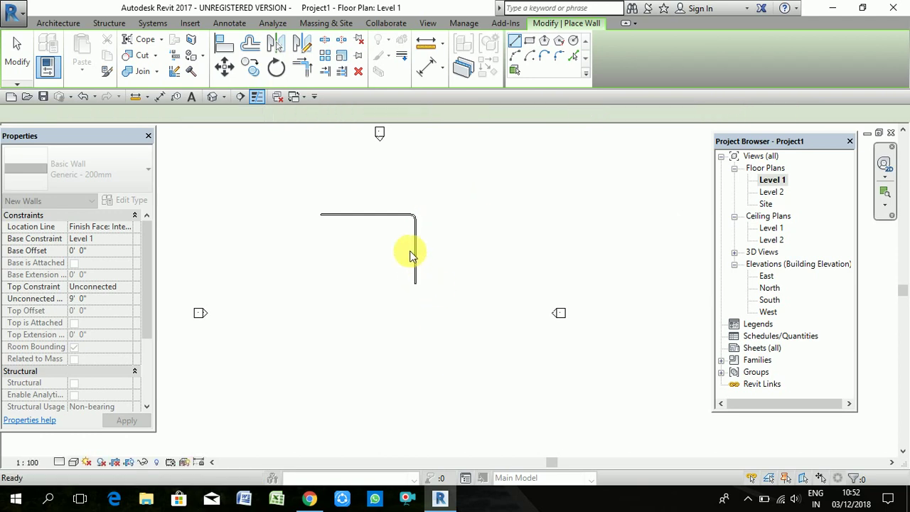
{"action": "scroll", "coordinate": [418, 213], "scroll_direction": "up", "scroll_amount": 3}
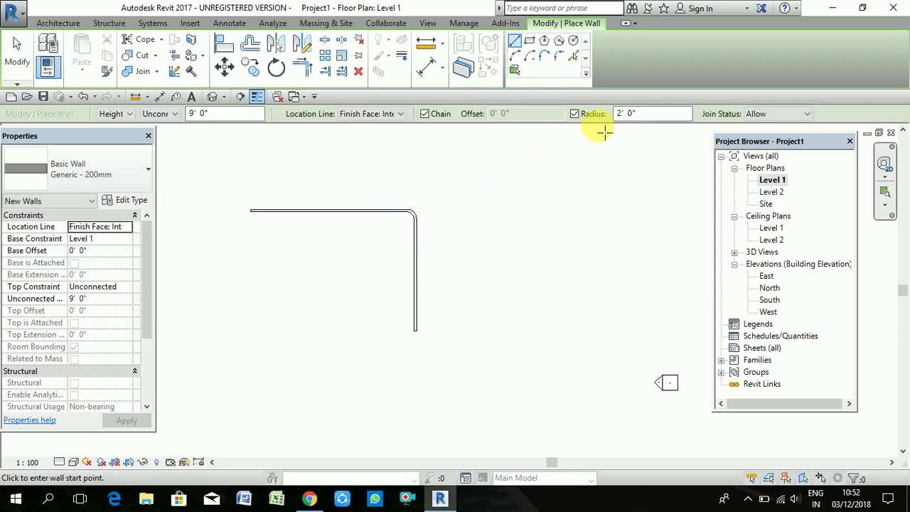
{"action": "scroll", "coordinate": [417, 218], "scroll_direction": "up", "scroll_amount": 2}
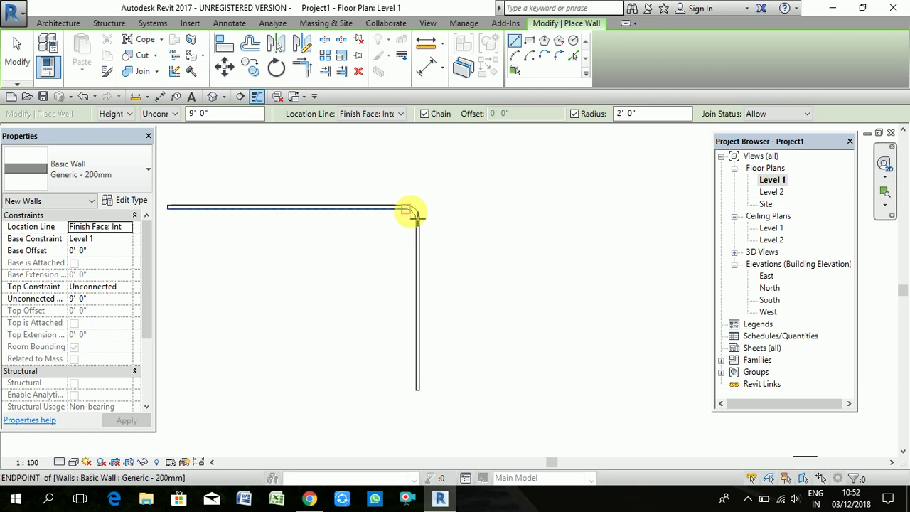
{"action": "scroll", "coordinate": [418, 221], "scroll_direction": "up", "scroll_amount": 1}
Step: Change the curved corner wall's radius to 5'-0" and deselect it
{"action": "key", "text": "Escape"}
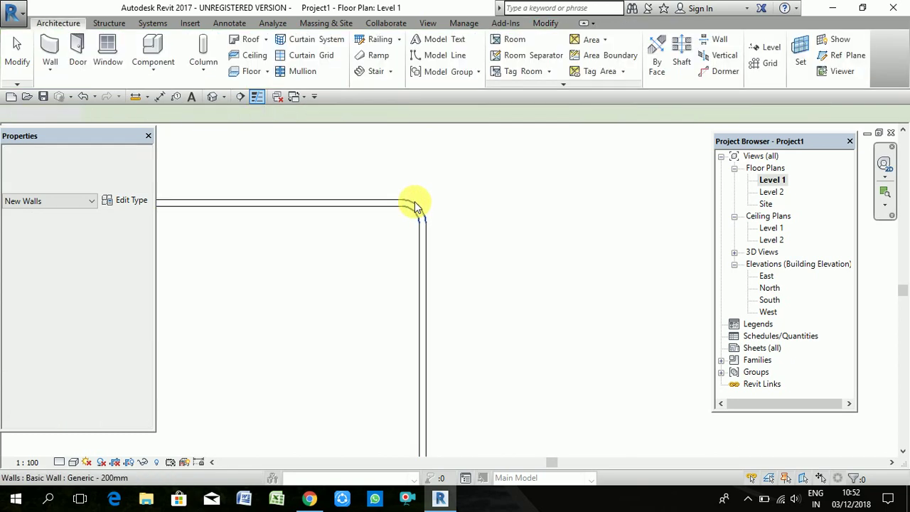
{"action": "left_click", "coordinate": [415, 212]}
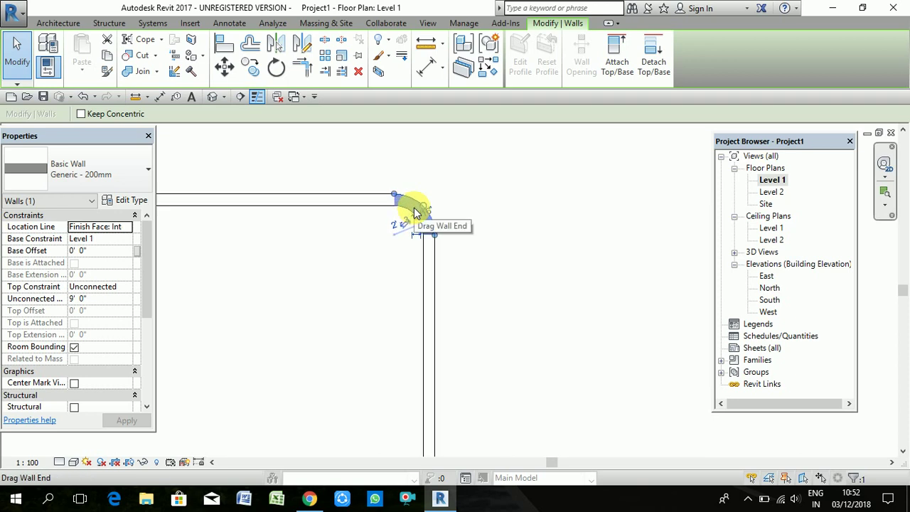
{"action": "left_click_drag", "start_coordinate": [415, 211], "coordinate": [417, 213]}
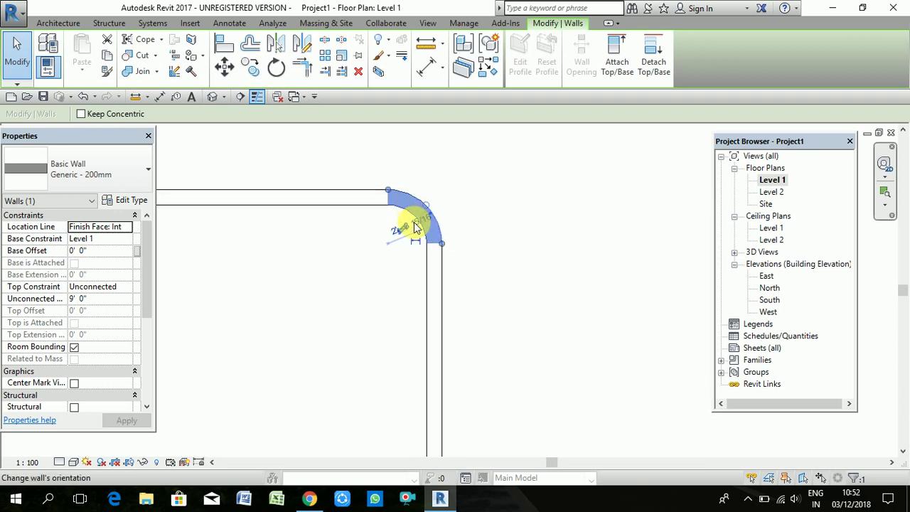
{"action": "left_click", "coordinate": [416, 226]}
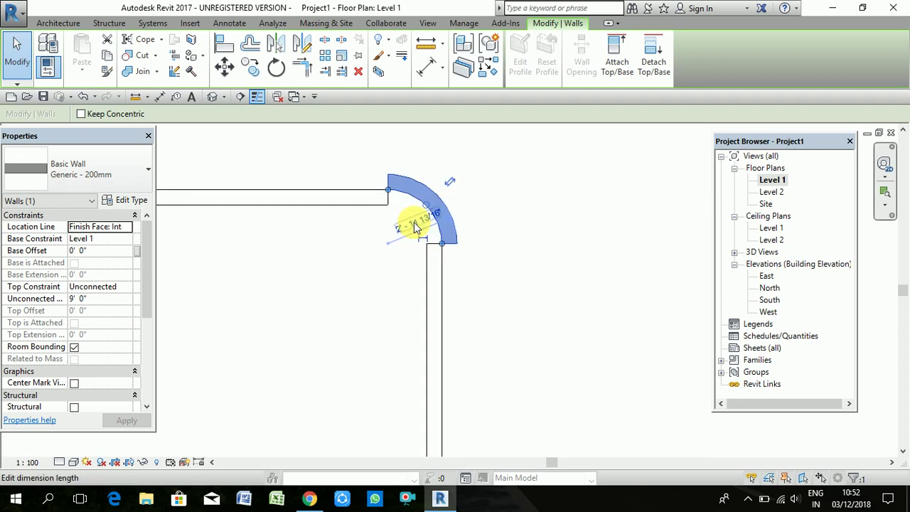
{"action": "left_click", "coordinate": [416, 226]}
{"action": "type", "text": "5"}
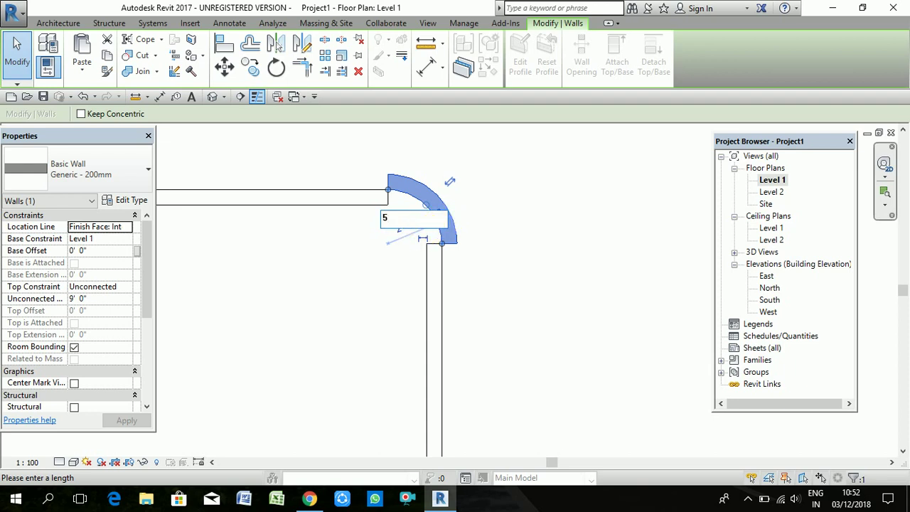
{"action": "key", "text": "Return"}
{"action": "scroll", "coordinate": [370, 256], "scroll_direction": "down", "scroll_amount": 3}
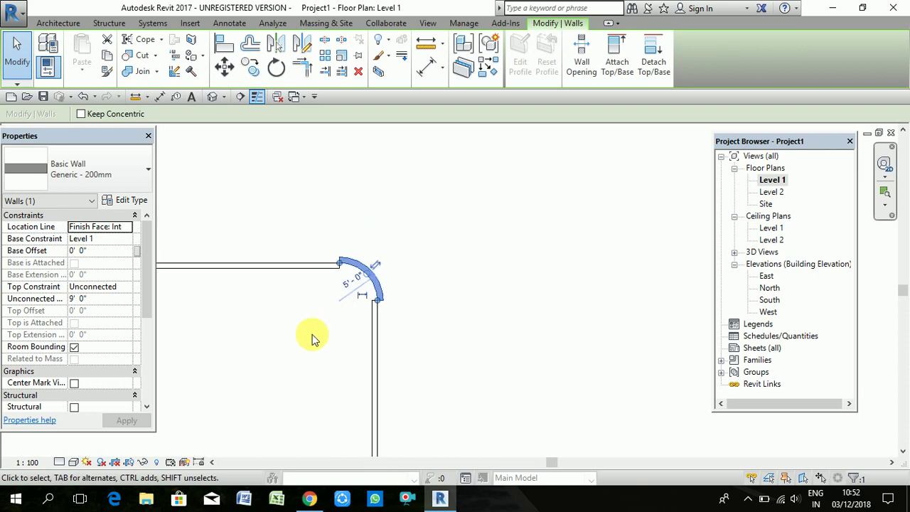
{"action": "left_click", "coordinate": [318, 310]}
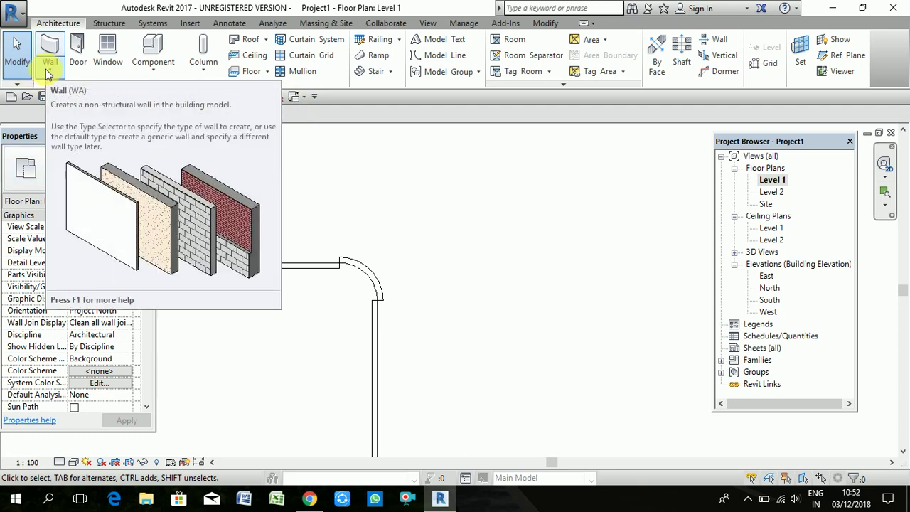
{"action": "scroll", "coordinate": [262, 240], "scroll_direction": "down", "scroll_amount": 2}
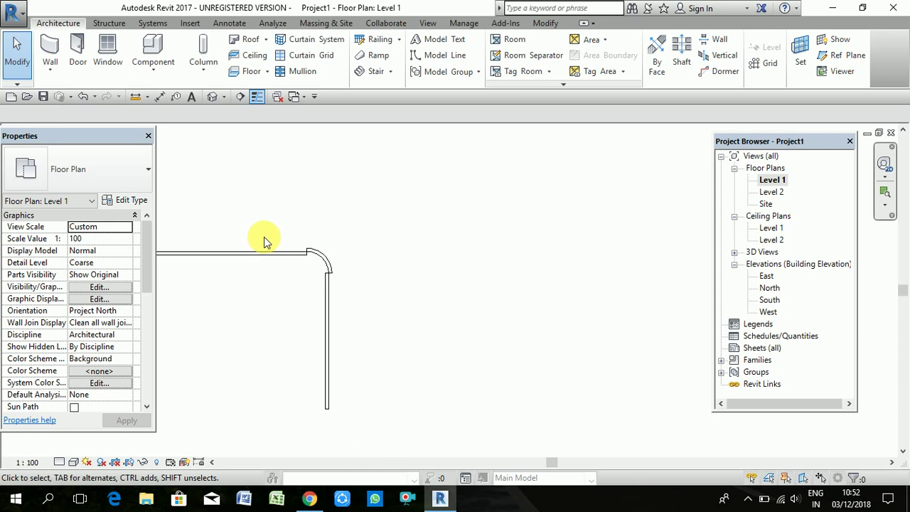
{"action": "scroll", "coordinate": [263, 240], "scroll_direction": "down", "scroll_amount": 2}
Step: Delete both walls and start a Wall Centerline wall with 2'-0" rounded corners
{"action": "left_click_drag", "start_coordinate": [320, 209], "coordinate": [223, 307]}
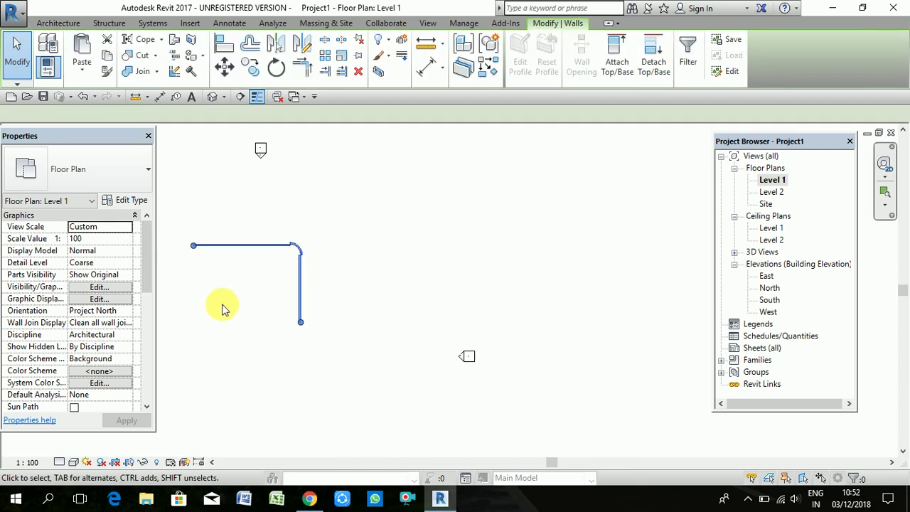
{"action": "key", "text": "Delete"}
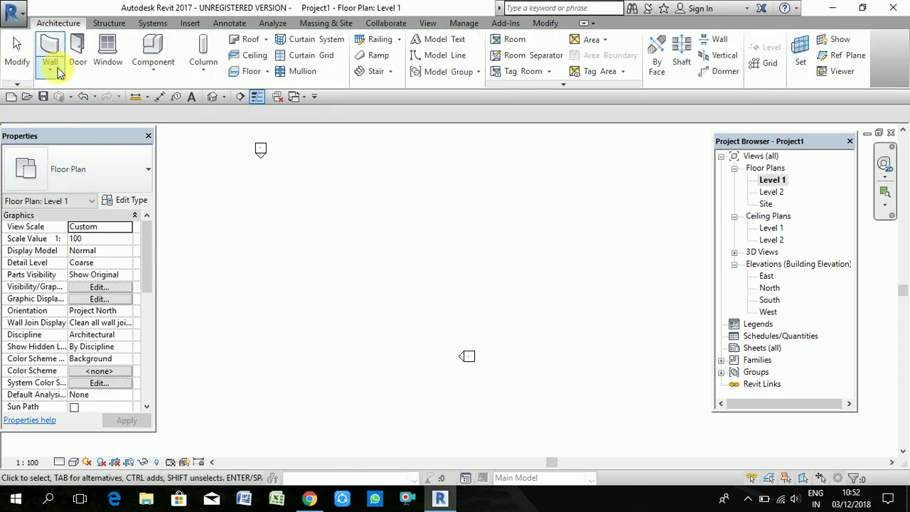
{"action": "left_click", "coordinate": [50, 66]}
{"action": "left_click", "coordinate": [85, 96]}
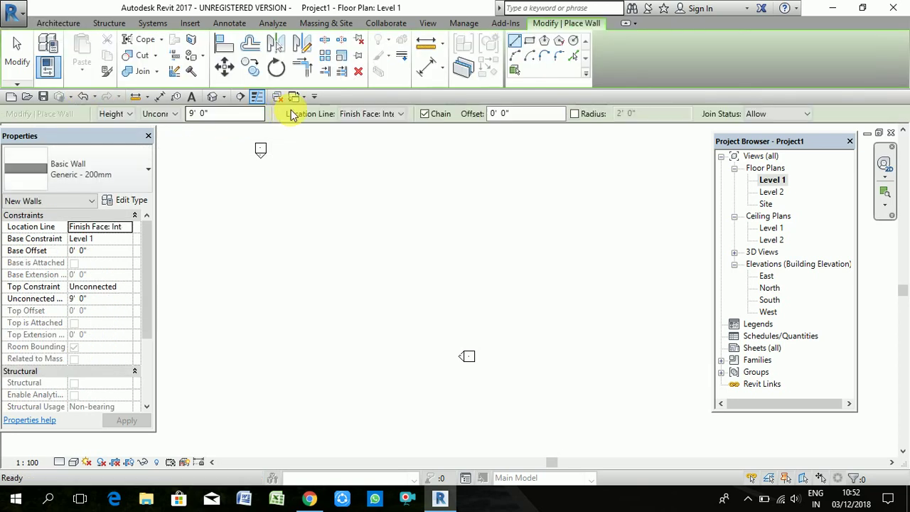
{"action": "left_click", "coordinate": [388, 116]}
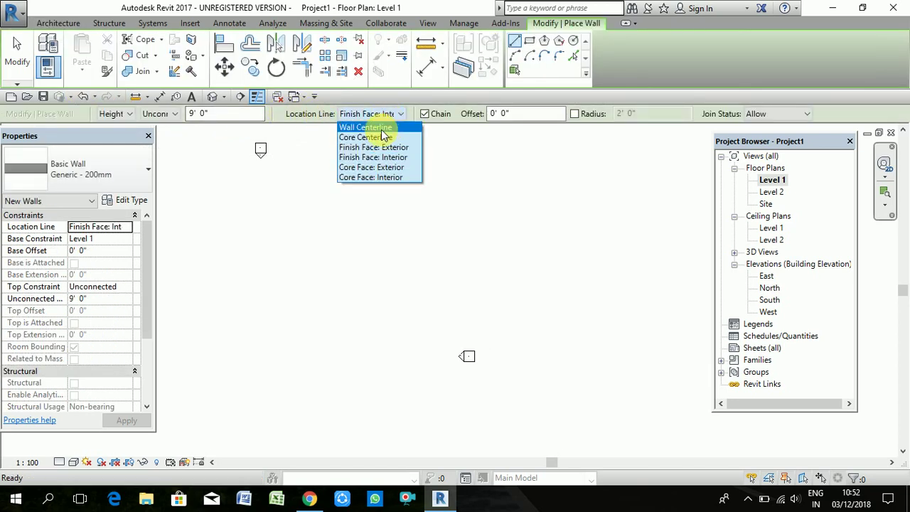
{"action": "left_click", "coordinate": [381, 128]}
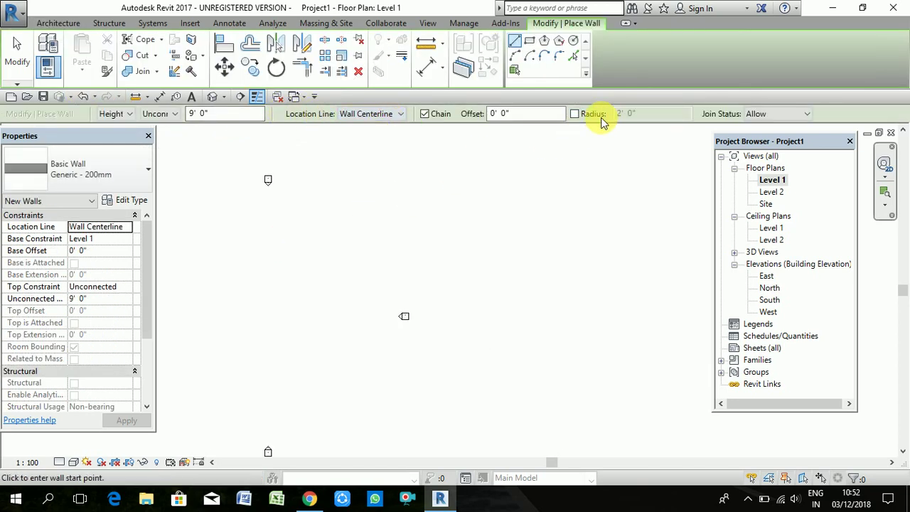
{"action": "left_click", "coordinate": [573, 113]}
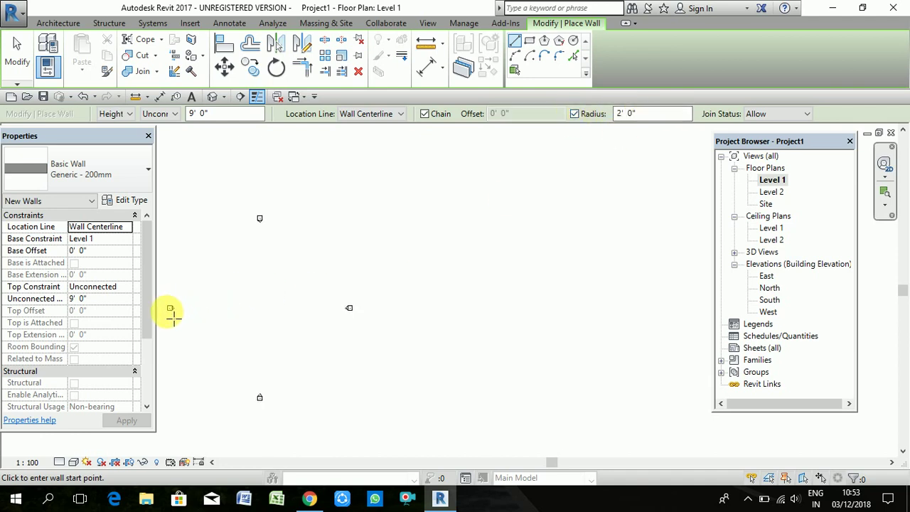
Step: Draw a horizontal wall and a vertical wall meeting at the rounded corner
{"action": "left_click", "coordinate": [293, 231]}
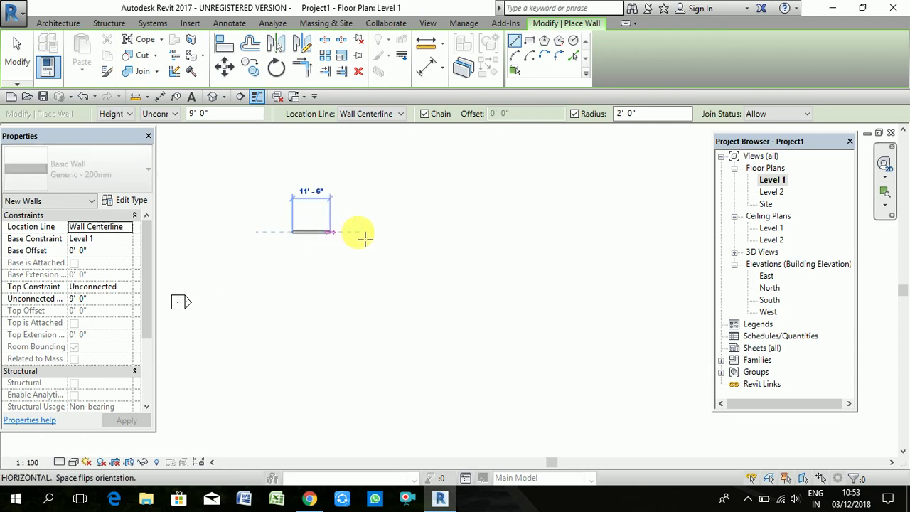
{"action": "left_click", "coordinate": [422, 232]}
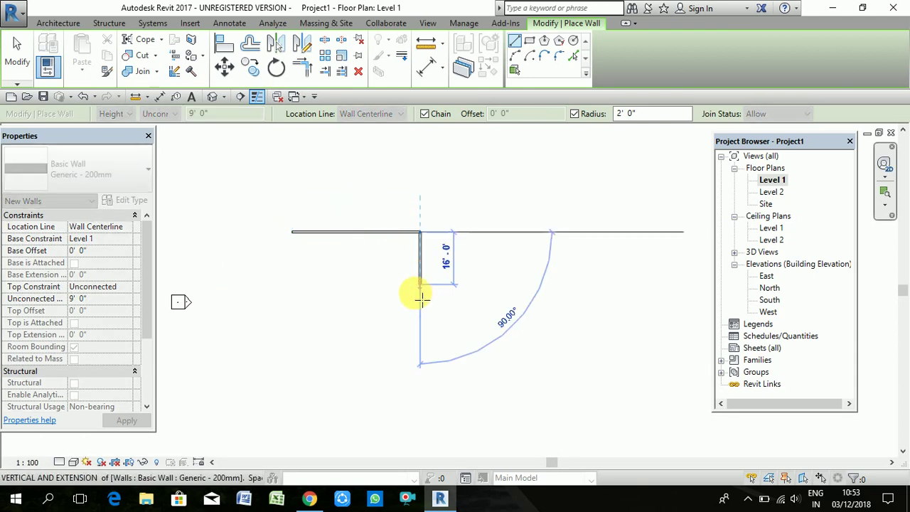
{"action": "left_click", "coordinate": [423, 327]}
{"action": "key", "text": "Escape"}
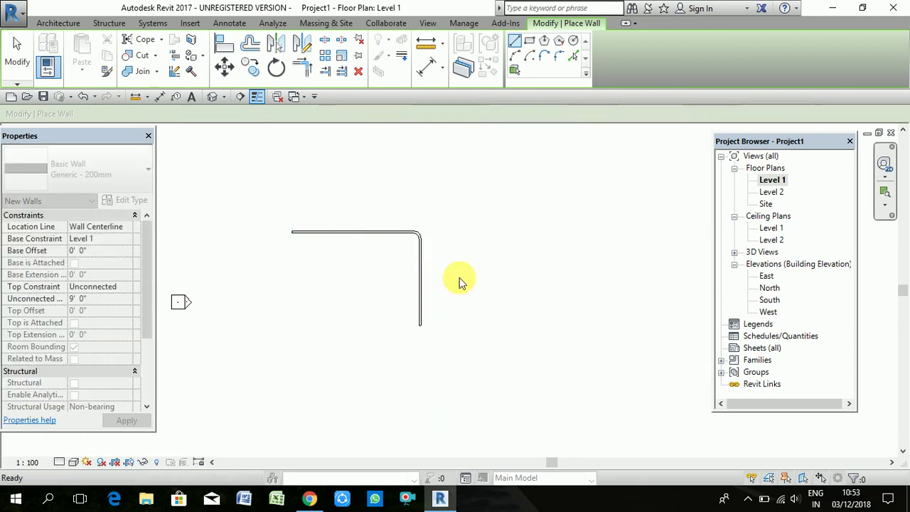
{"action": "key", "text": "Escape"}
{"action": "scroll", "coordinate": [417, 237], "scroll_direction": "up", "scroll_amount": 2}
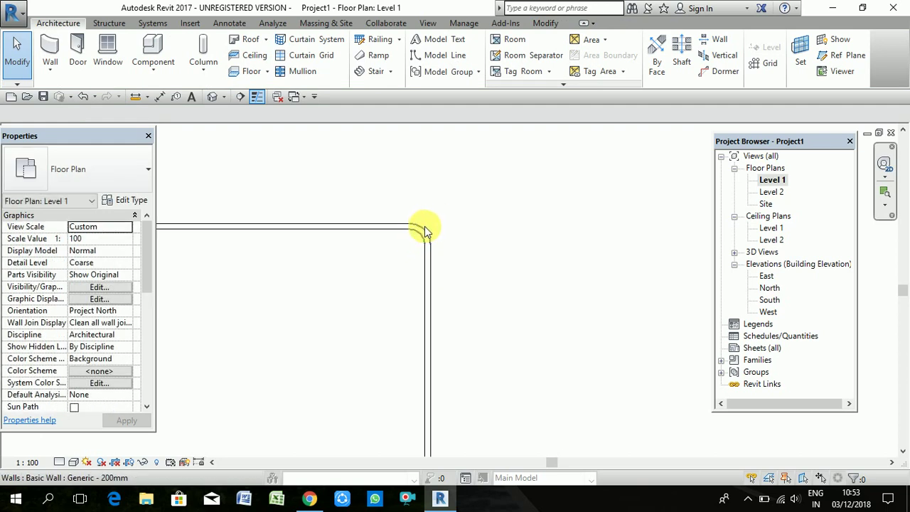
Step: Set the new L-shaped wall's curved corner radius to 5' 0"
{"action": "left_click", "coordinate": [423, 232]}
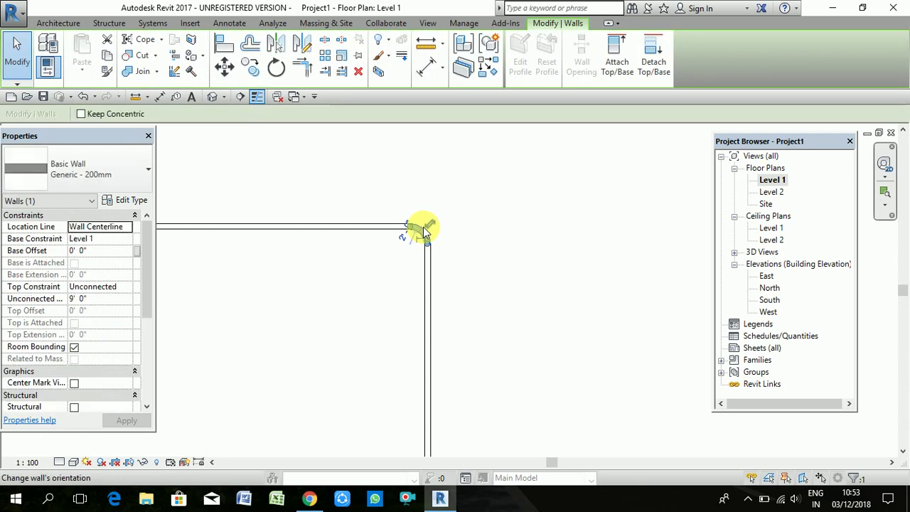
{"action": "left_click_drag", "start_coordinate": [422, 232], "coordinate": [388, 248]}
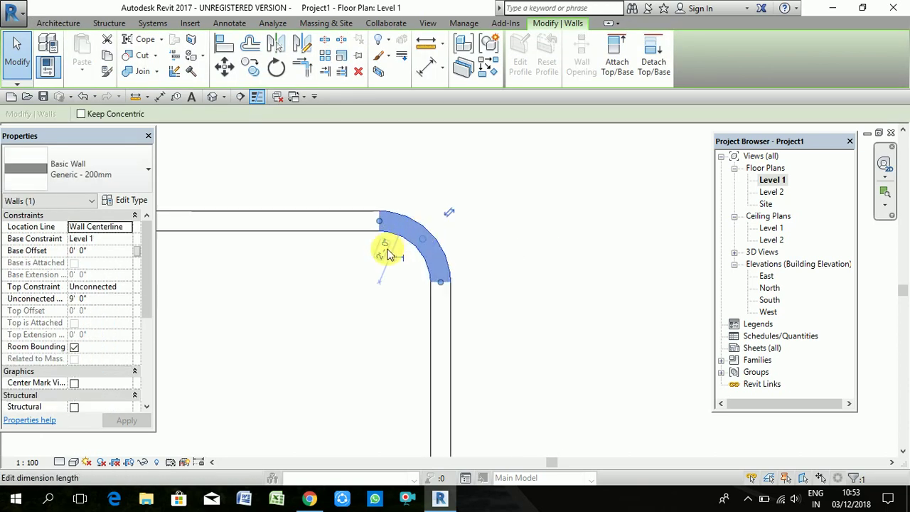
{"action": "left_click", "coordinate": [387, 253]}
{"action": "type", "text": "5"}
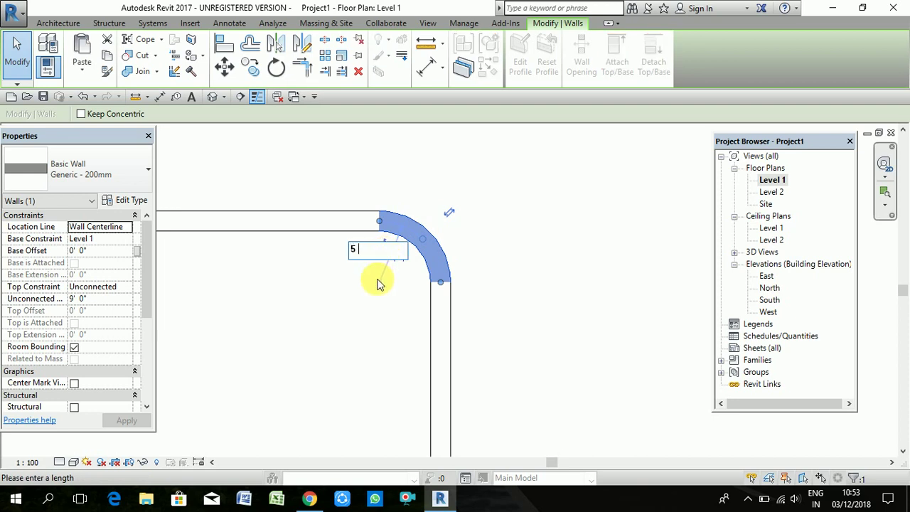
{"action": "key", "text": "Return"}
{"action": "scroll", "coordinate": [349, 335], "scroll_direction": "down", "scroll_amount": 1}
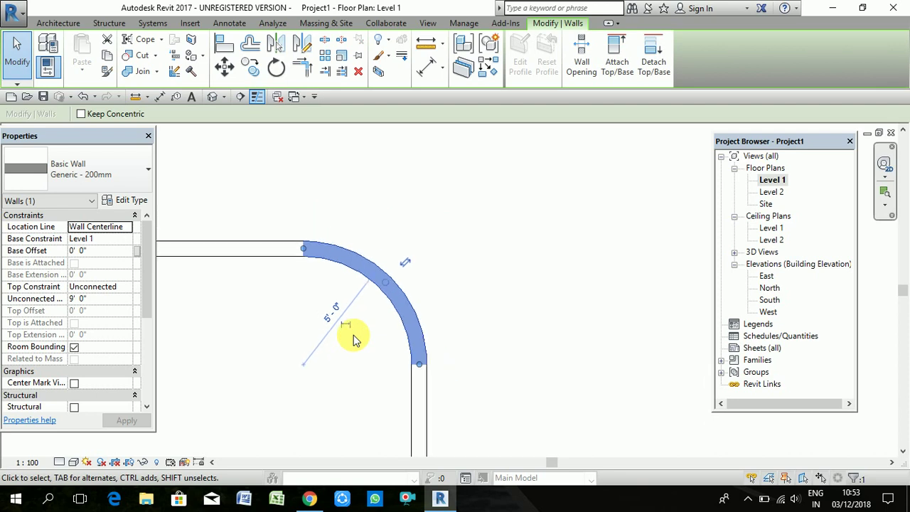
{"action": "scroll", "coordinate": [349, 337], "scroll_direction": "down", "scroll_amount": 1}
{"action": "scroll", "coordinate": [341, 327], "scroll_direction": "down", "scroll_amount": 1}
{"action": "scroll", "coordinate": [335, 320], "scroll_direction": "down", "scroll_amount": 1}
{"action": "scroll", "coordinate": [332, 324], "scroll_direction": "down", "scroll_amount": 1}
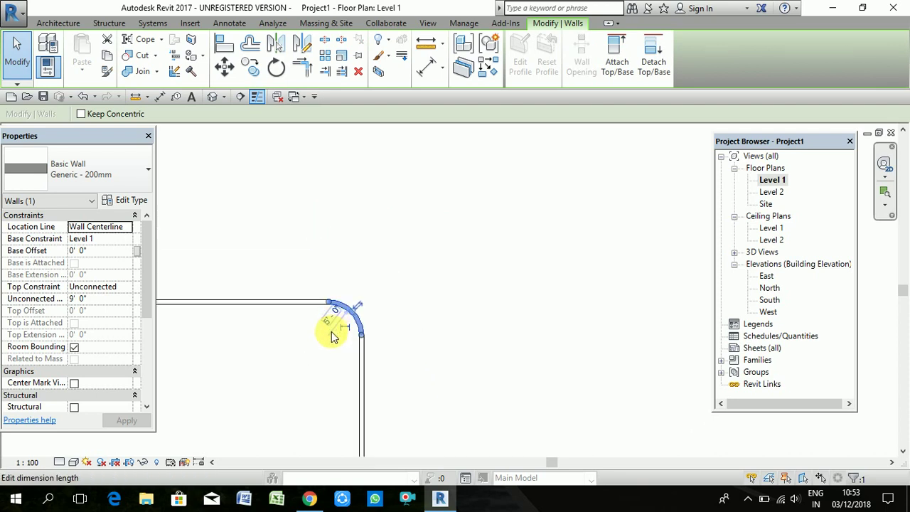
{"action": "scroll", "coordinate": [310, 347], "scroll_direction": "down", "scroll_amount": 2}
{"action": "scroll", "coordinate": [310, 348], "scroll_direction": "down", "scroll_amount": 1}
Step: Deselect the curved wall and start placing straight architectural walls
{"action": "key", "text": "Escape"}
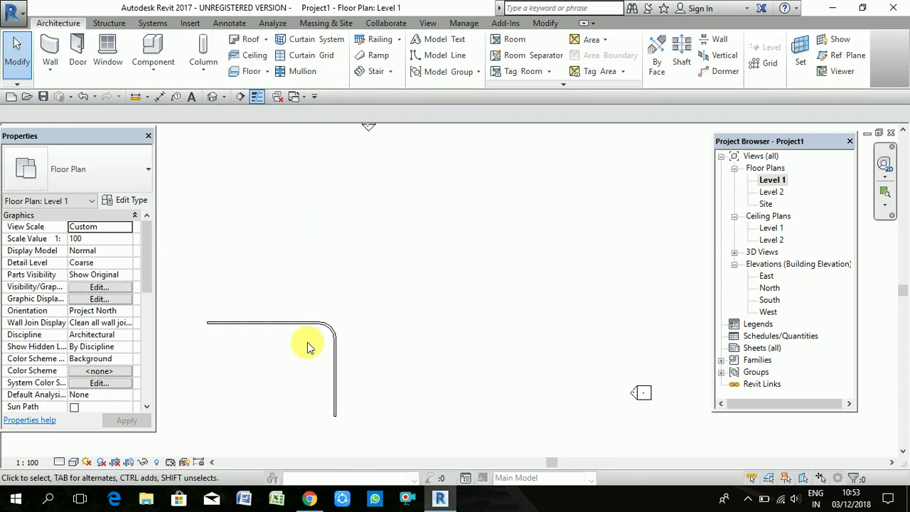
{"action": "left_click", "coordinate": [48, 71]}
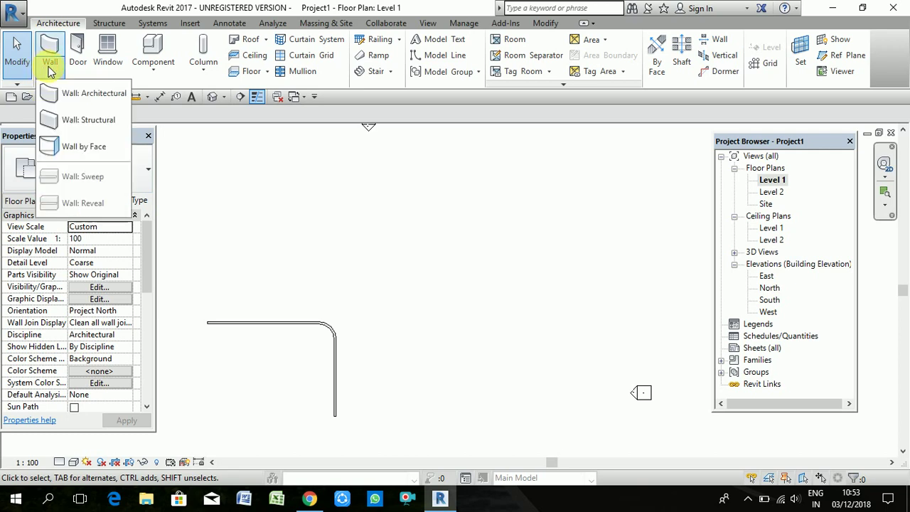
{"action": "left_click", "coordinate": [94, 100]}
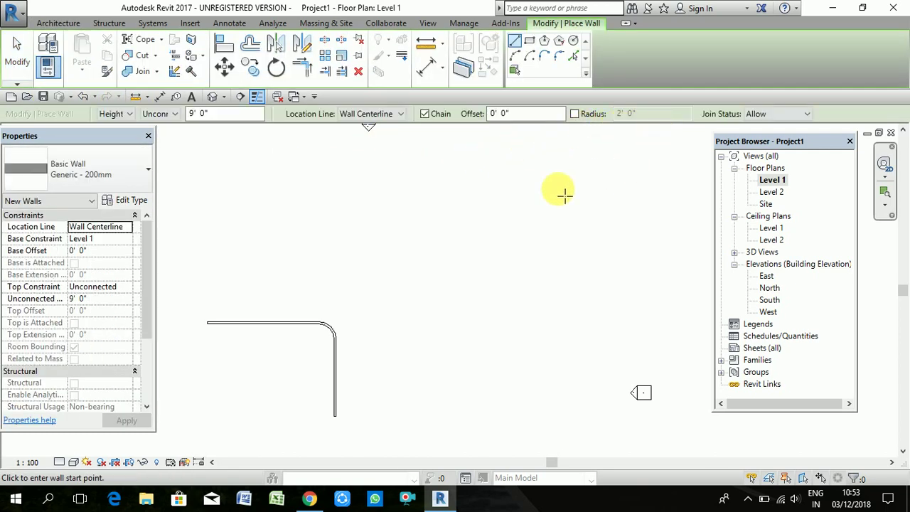
{"action": "scroll", "coordinate": [524, 220], "scroll_direction": "down", "scroll_amount": 1}
{"action": "scroll", "coordinate": [524, 221], "scroll_direction": "down", "scroll_amount": 1}
{"action": "scroll", "coordinate": [524, 222], "scroll_direction": "down", "scroll_amount": 1}
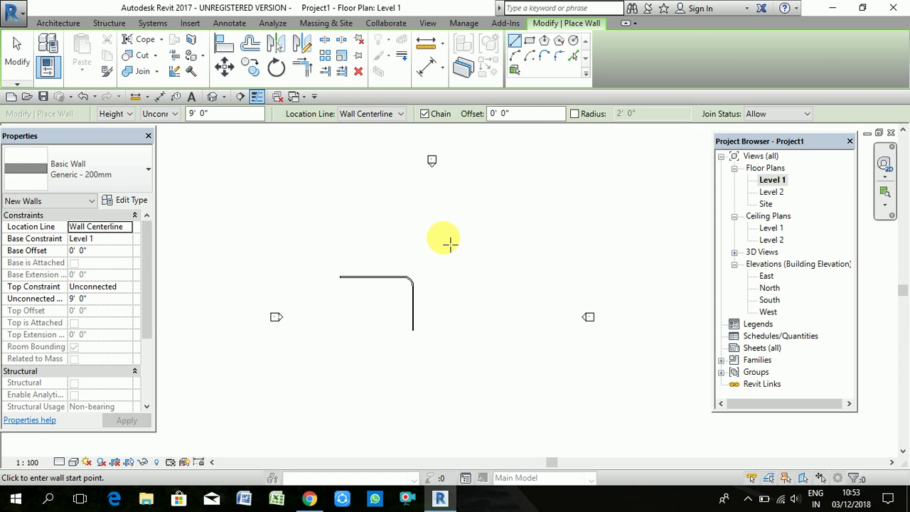
Step: Chain four walls into a closed 44'-0" rectangle beside the curved wall, then exit
{"action": "left_click", "coordinate": [443, 238]}
{"action": "left_click", "coordinate": [526, 237]}
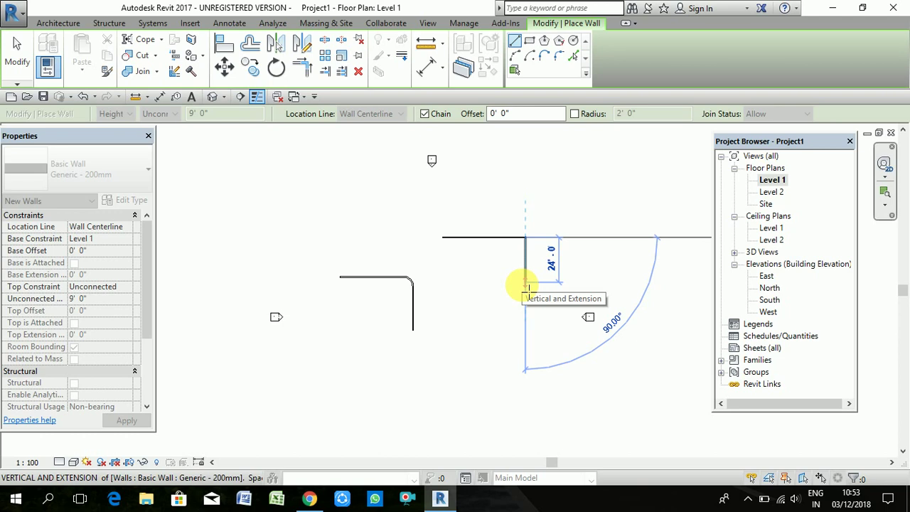
{"action": "left_click", "coordinate": [526, 282]}
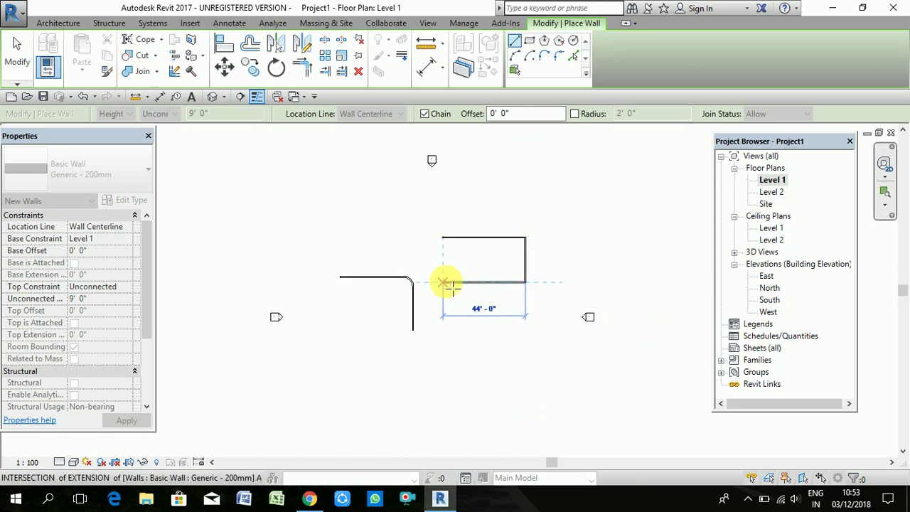
{"action": "left_click", "coordinate": [445, 282]}
{"action": "left_click", "coordinate": [443, 238]}
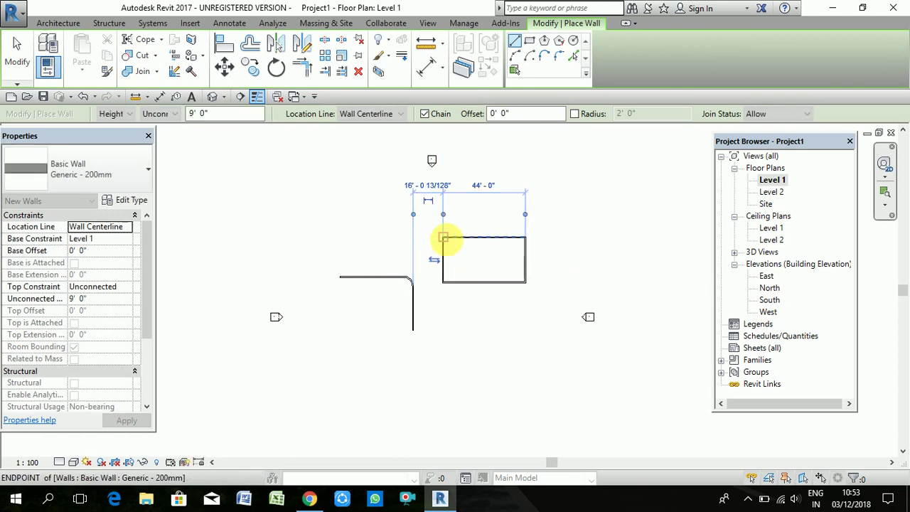
{"action": "right_click", "coordinate": [459, 240]}
{"action": "left_click", "coordinate": [482, 248]}
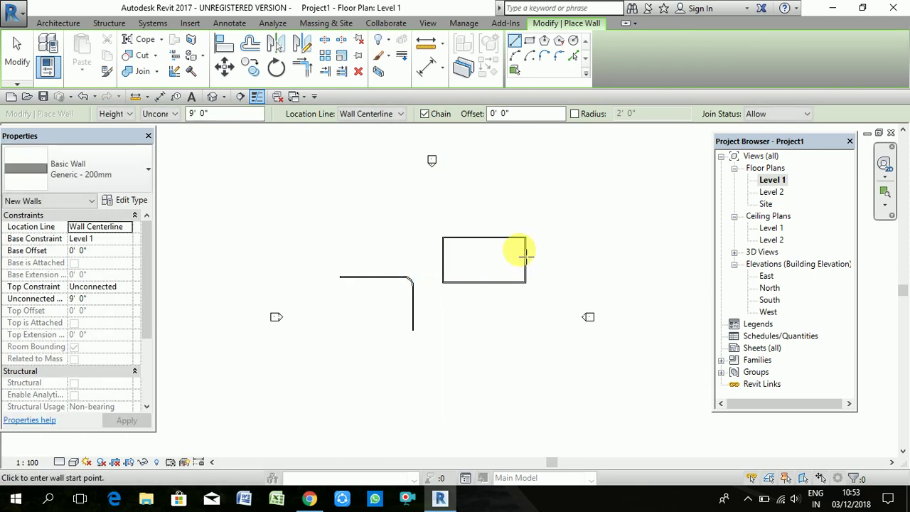
{"action": "key", "text": "Escape"}
{"action": "scroll", "coordinate": [500, 235], "scroll_direction": "up", "scroll_amount": 1}
{"action": "scroll", "coordinate": [500, 233], "scroll_direction": "up", "scroll_amount": 3}
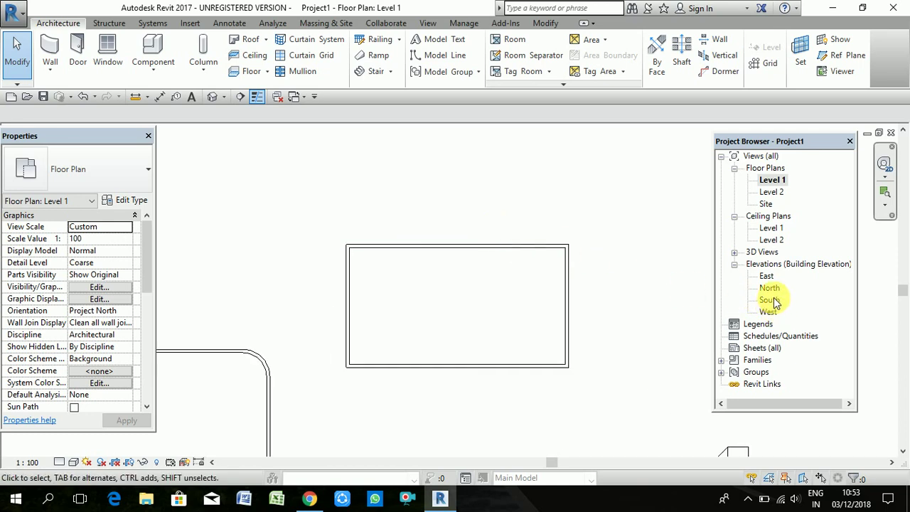
{"action": "scroll", "coordinate": [435, 245], "scroll_direction": "up", "scroll_amount": 1}
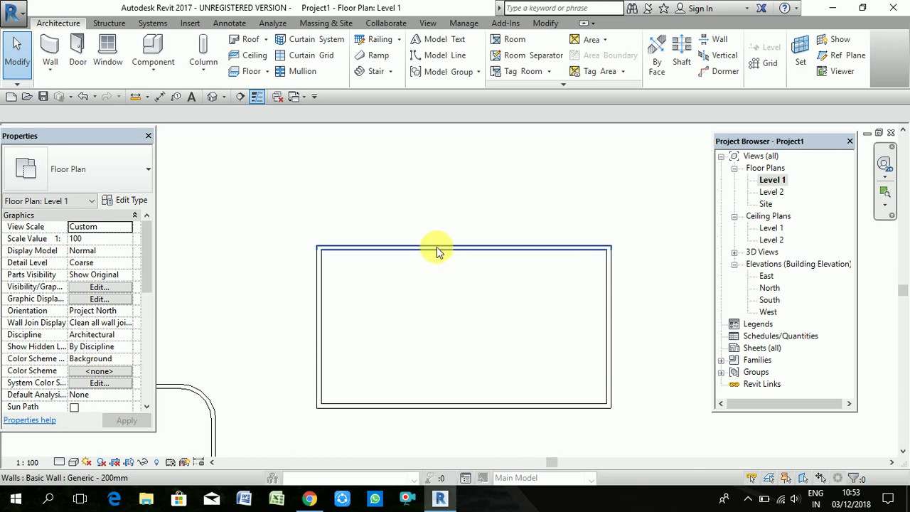
{"action": "scroll", "coordinate": [436, 247], "scroll_direction": "up", "scroll_amount": 2}
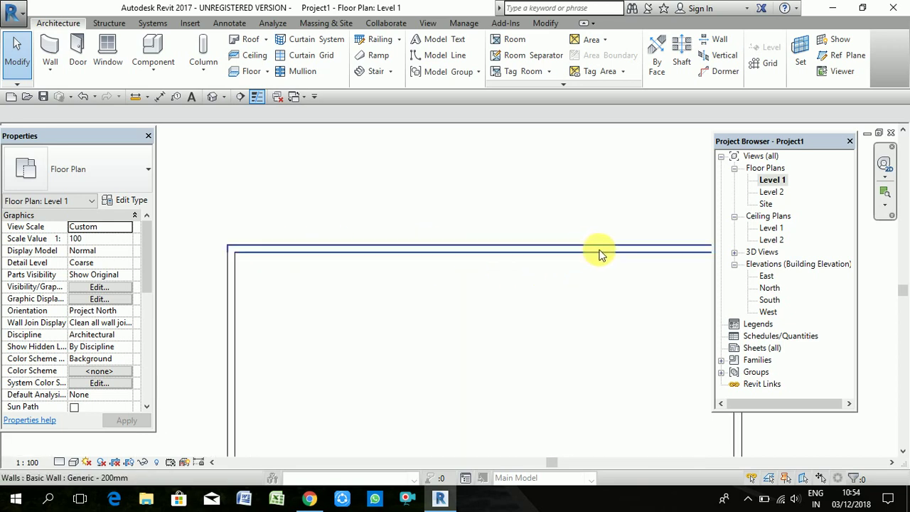
Step: Open the South elevation and zoom in on the Level 2 marker
{"action": "double_click", "coordinate": [768, 300]}
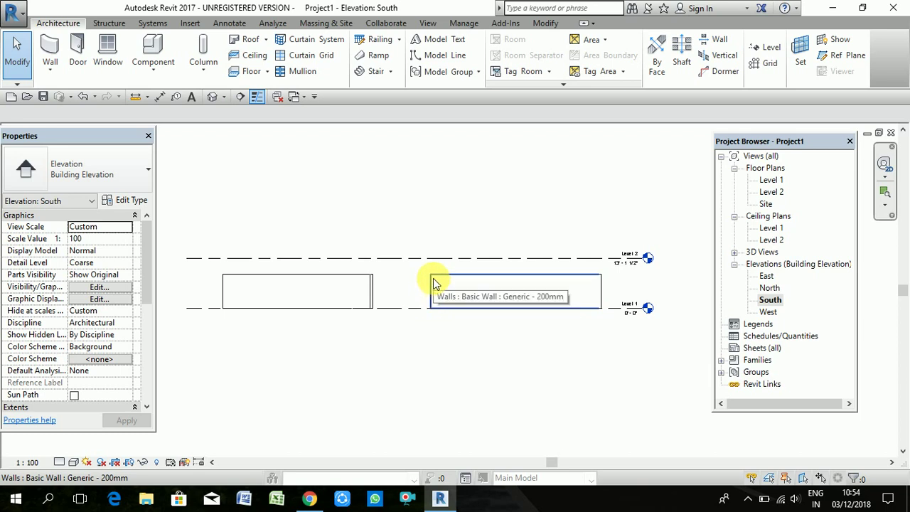
{"action": "scroll", "coordinate": [633, 260], "scroll_direction": "up", "scroll_amount": 3}
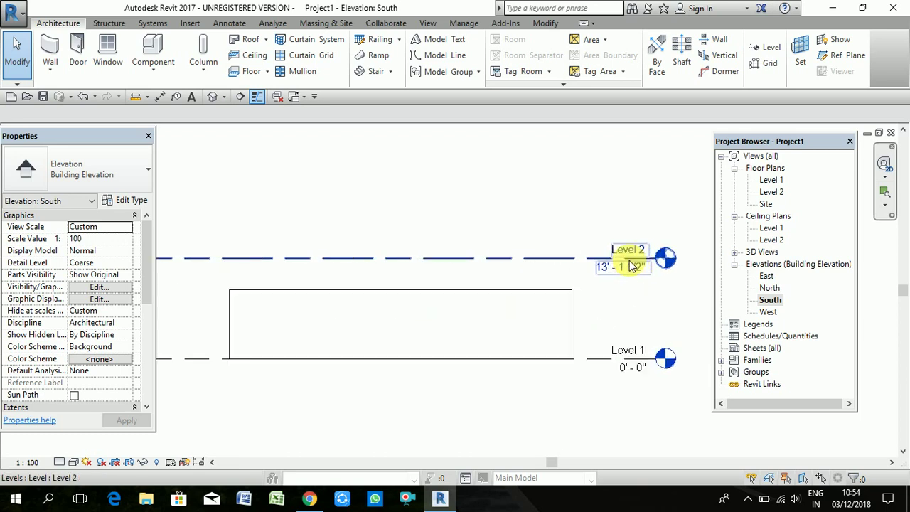
{"action": "scroll", "coordinate": [633, 261], "scroll_direction": "up", "scroll_amount": 2}
Step: Change Level 2's elevation from 13' 1 1/2" to 9' 0", level with the wall tops
{"action": "left_click", "coordinate": [637, 272]}
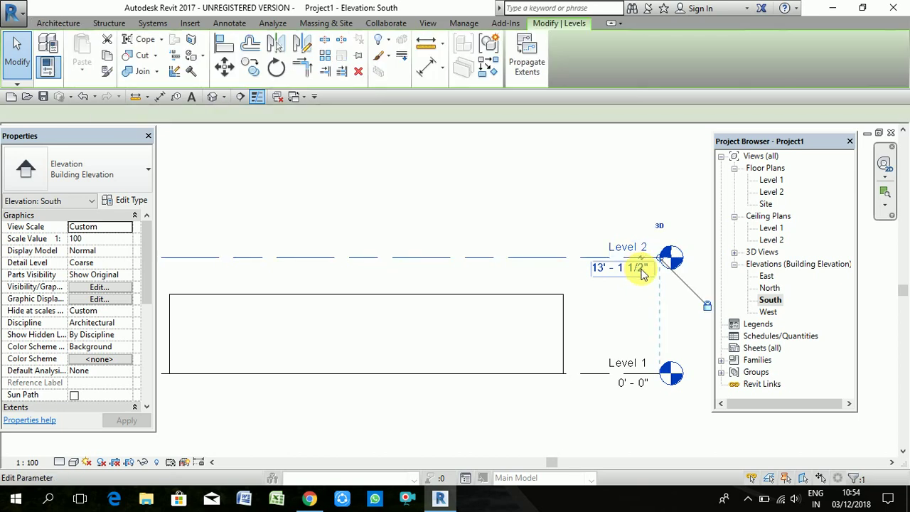
{"action": "left_click", "coordinate": [638, 271]}
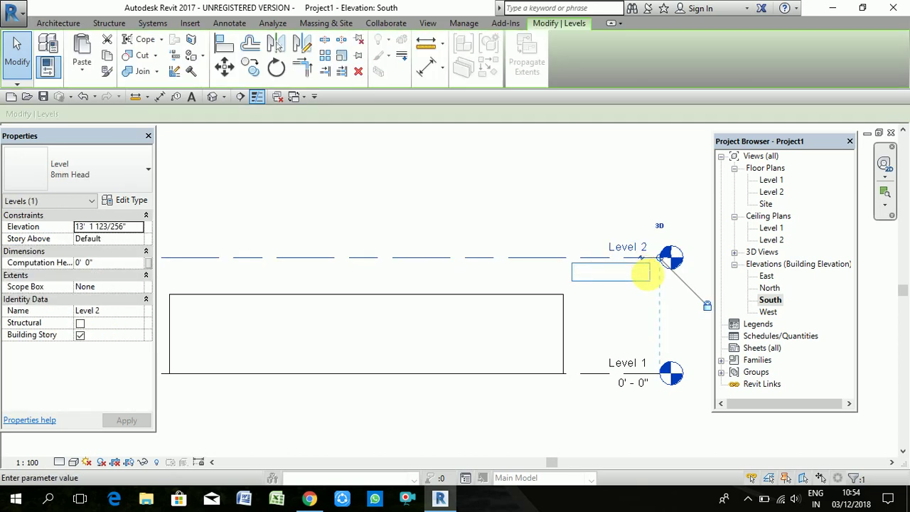
{"action": "type", "text": "9"}
{"action": "key", "text": "Return"}
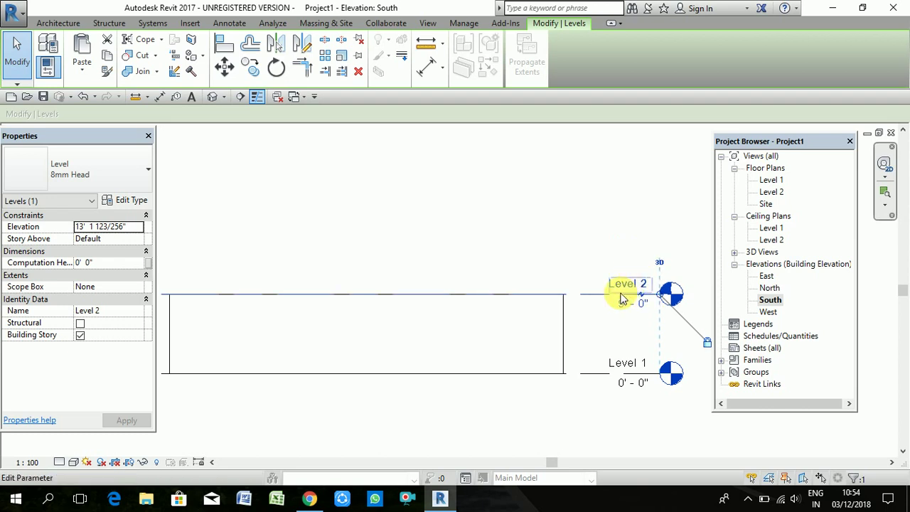
{"action": "scroll", "coordinate": [519, 333], "scroll_direction": "down", "scroll_amount": 2}
{"action": "scroll", "coordinate": [336, 369], "scroll_direction": "down", "scroll_amount": 2}
{"action": "scroll", "coordinate": [330, 370], "scroll_direction": "up", "scroll_amount": 1}
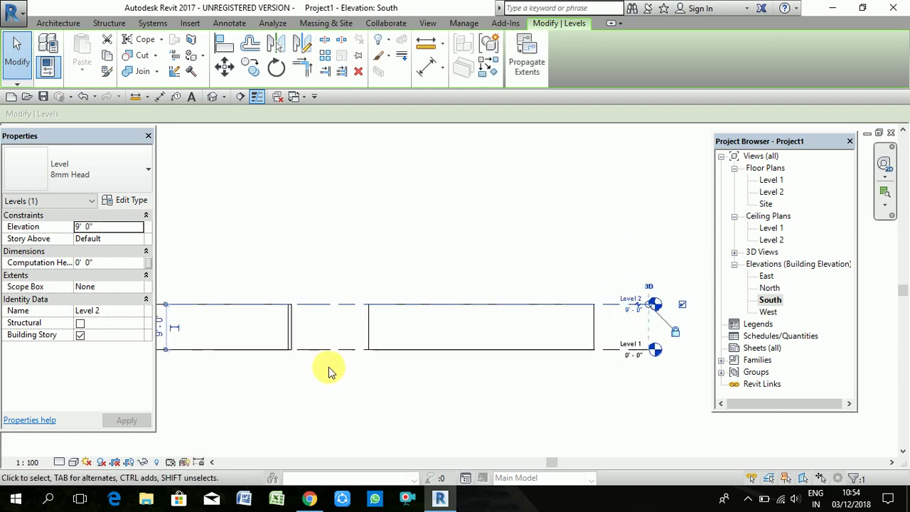
{"action": "scroll", "coordinate": [366, 349], "scroll_direction": "up", "scroll_amount": 2}
{"action": "scroll", "coordinate": [374, 324], "scroll_direction": "up", "scroll_amount": 1}
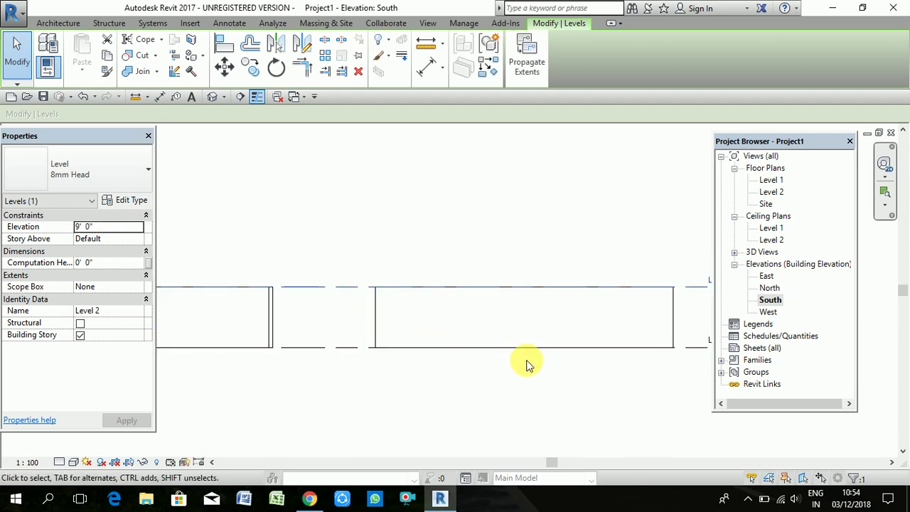
{"action": "scroll", "coordinate": [528, 365], "scroll_direction": "down", "scroll_amount": 1}
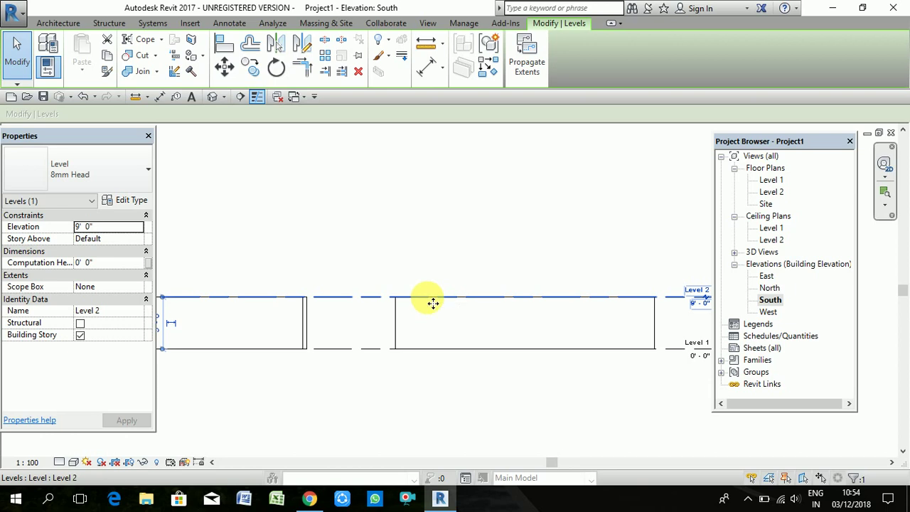
{"action": "scroll", "coordinate": [464, 286], "scroll_direction": "down", "scroll_amount": 1}
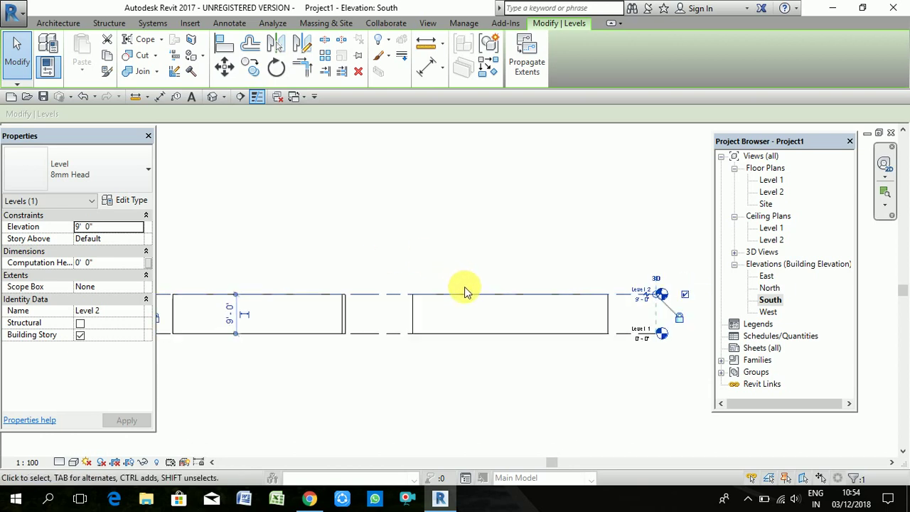
{"action": "scroll", "coordinate": [464, 287], "scroll_direction": "down", "scroll_amount": 1}
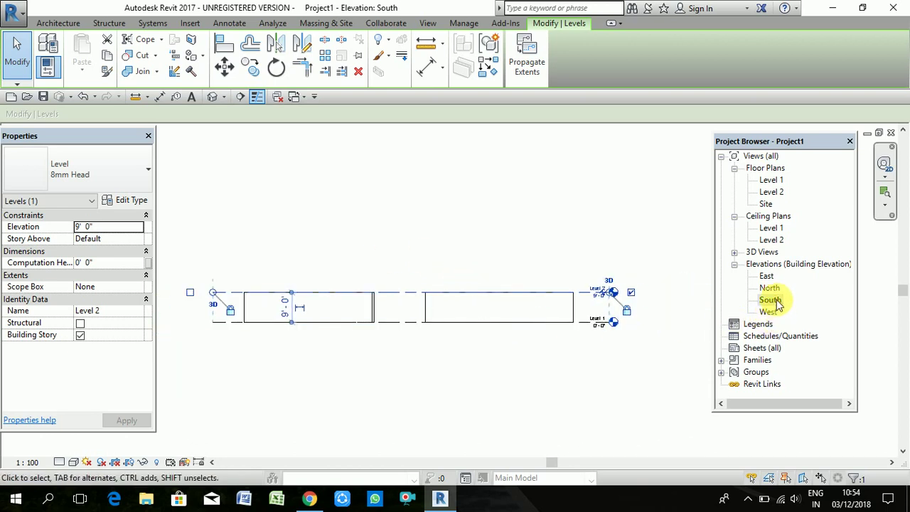
Step: Open the Level 1 floor plan and zoom out to see all the walls
{"action": "double_click", "coordinate": [771, 180]}
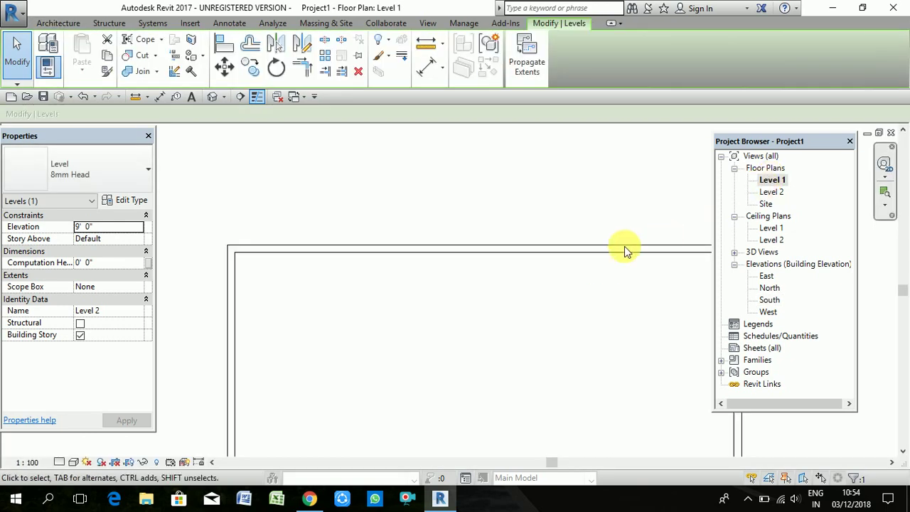
{"action": "scroll", "coordinate": [626, 250], "scroll_direction": "down", "scroll_amount": 2}
{"action": "scroll", "coordinate": [575, 256], "scroll_direction": "down", "scroll_amount": 1}
{"action": "scroll", "coordinate": [574, 260], "scroll_direction": "down", "scroll_amount": 1}
{"action": "scroll", "coordinate": [626, 264], "scroll_direction": "down", "scroll_amount": 1}
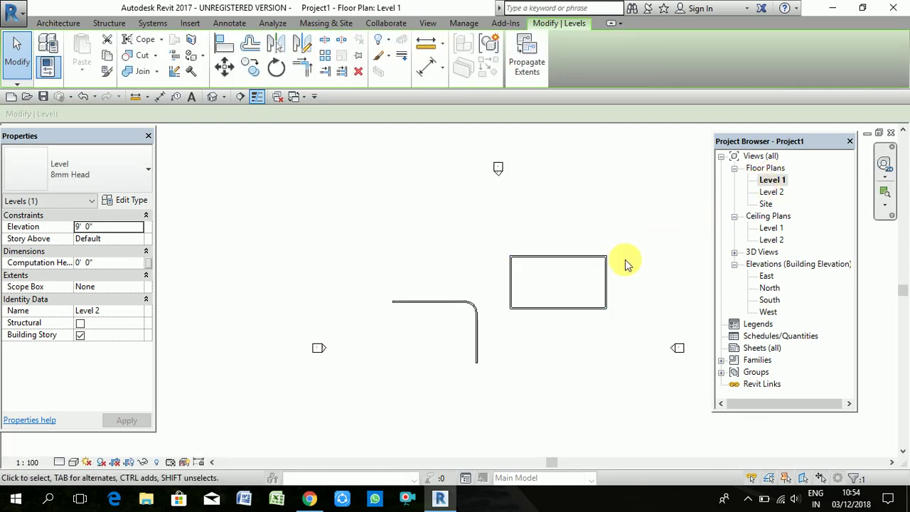
Step: Delete all seven walls with a crossing selection, leaving only the elevation markers
{"action": "left_click_drag", "start_coordinate": [629, 237], "coordinate": [398, 387]}
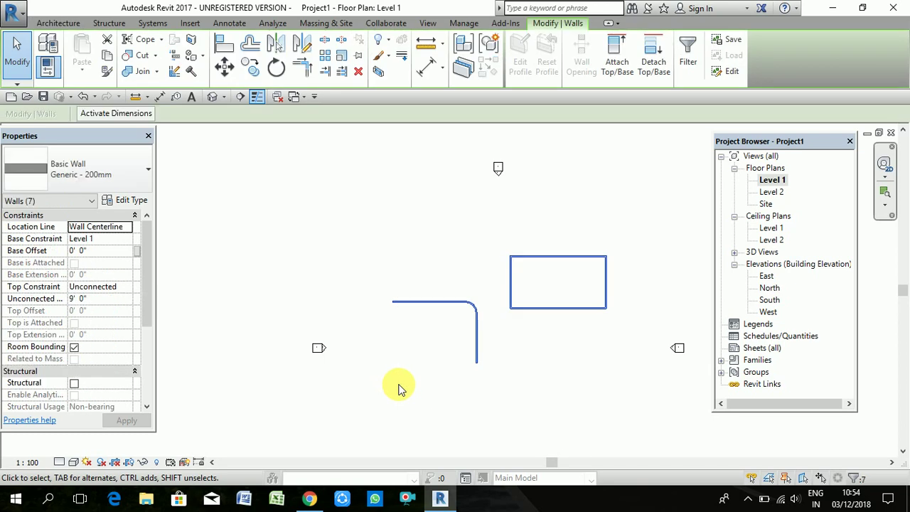
{"action": "key", "text": "Delete"}
{"action": "scroll", "coordinate": [419, 382], "scroll_direction": "down", "scroll_amount": 2}
{"action": "scroll", "coordinate": [519, 416], "scroll_direction": "down", "scroll_amount": 1}
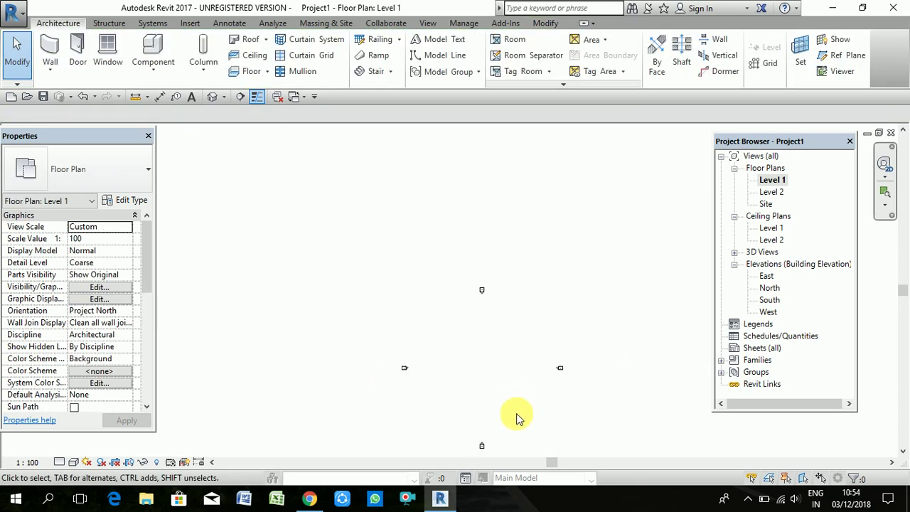
{"action": "middle_click_drag", "start_coordinate": [520, 417], "coordinate": [519, 433]}
{"action": "scroll", "coordinate": [520, 433], "scroll_direction": "up", "scroll_amount": 3}
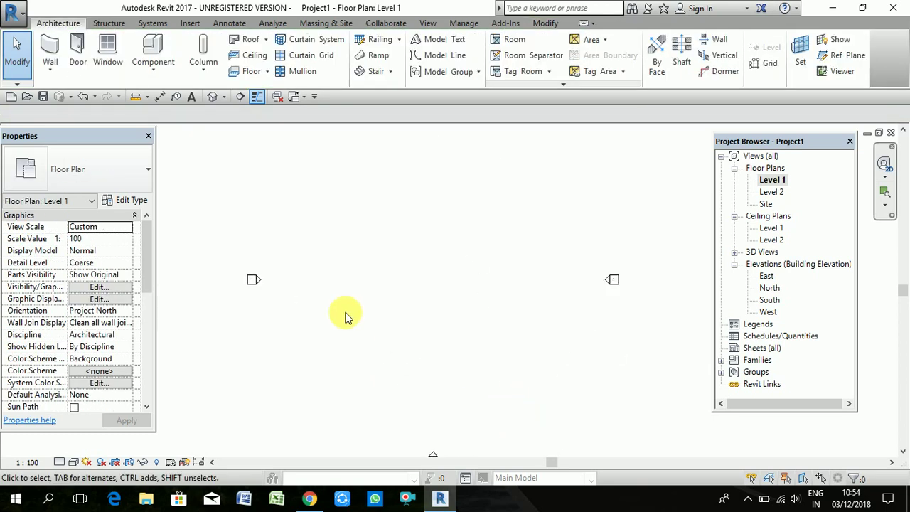
Step: Draw the 60' top wall and the 40' right wall as architectural walls with the Line tool
{"action": "left_click", "coordinate": [55, 74]}
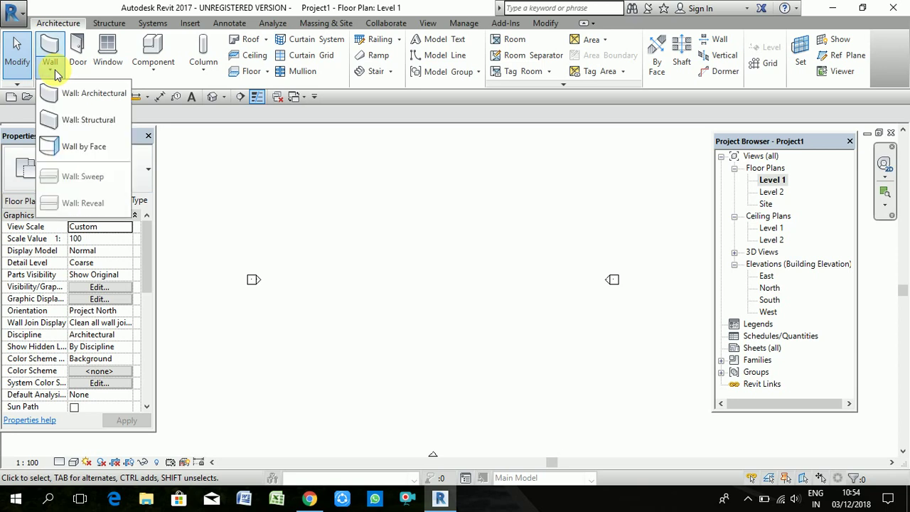
{"action": "left_click", "coordinate": [89, 88]}
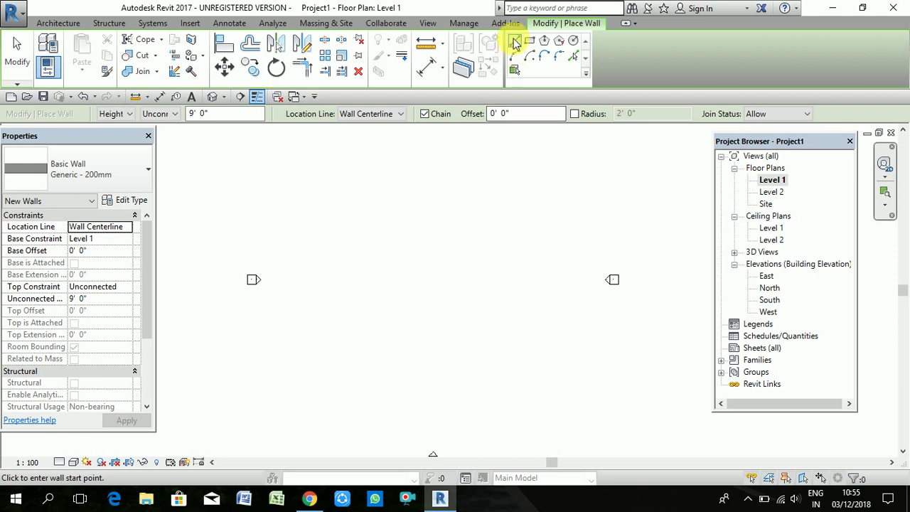
{"action": "left_click", "coordinate": [515, 42]}
{"action": "left_click", "coordinate": [339, 211]}
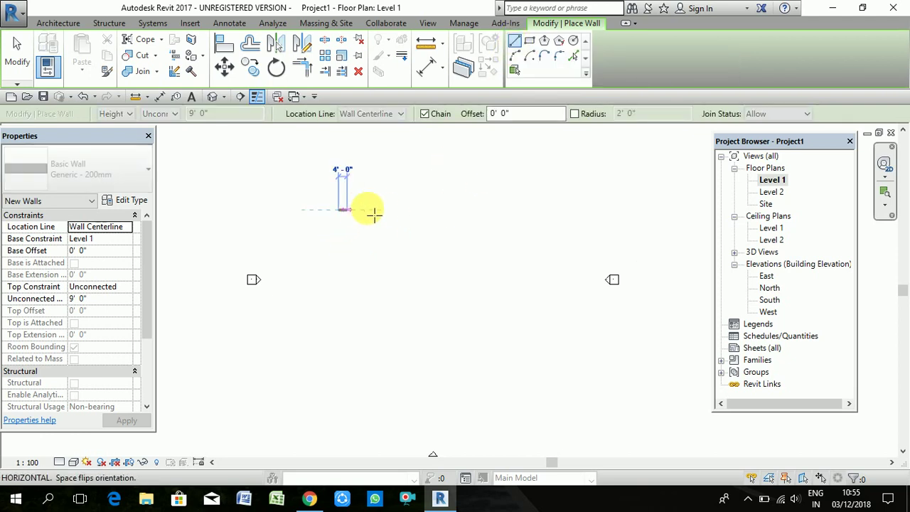
{"action": "left_click", "coordinate": [469, 210]}
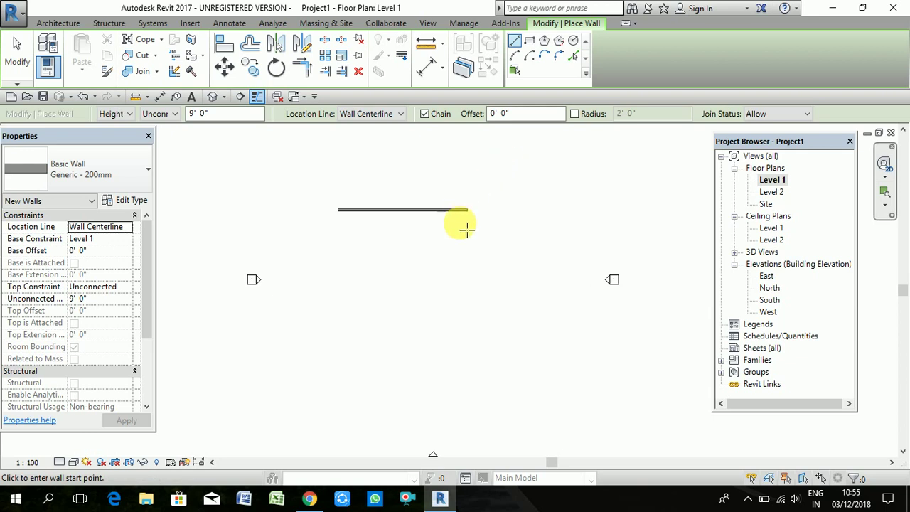
{"action": "left_click", "coordinate": [468, 210]}
{"action": "left_click", "coordinate": [468, 293]}
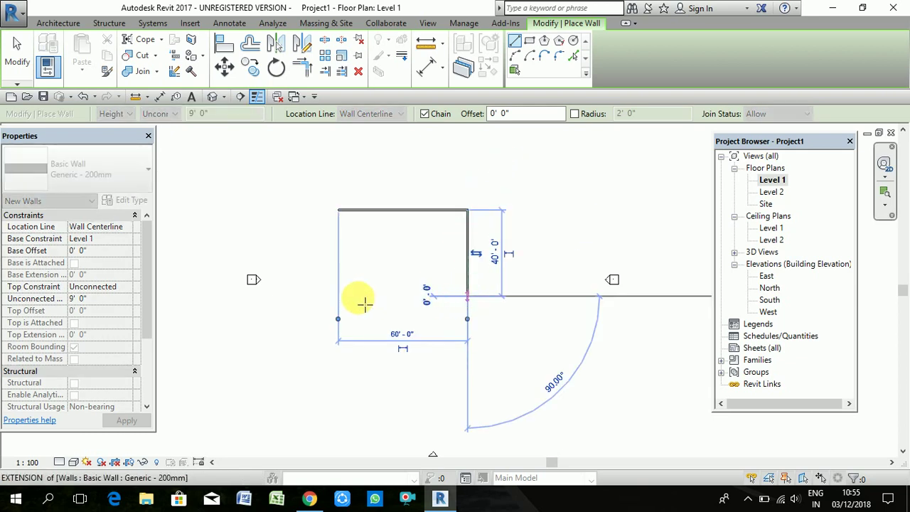
{"action": "key", "text": "Escape"}
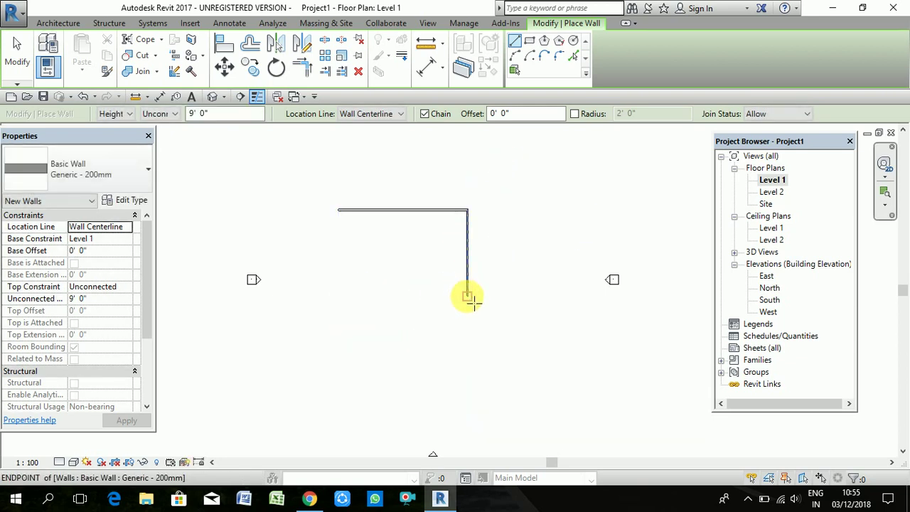
Step: Add the 60' bottom wall and the left wall to close the rectangle
{"action": "left_click", "coordinate": [468, 296]}
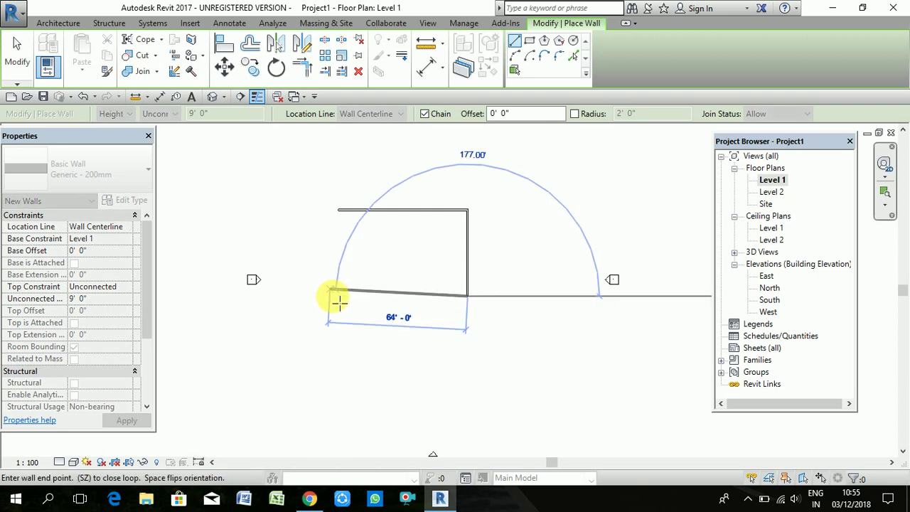
{"action": "left_click", "coordinate": [339, 295]}
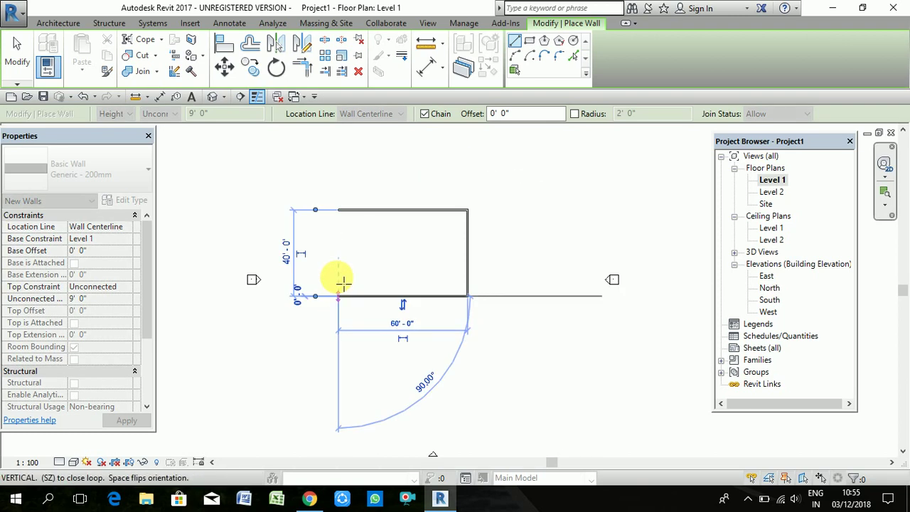
{"action": "left_click", "coordinate": [344, 217]}
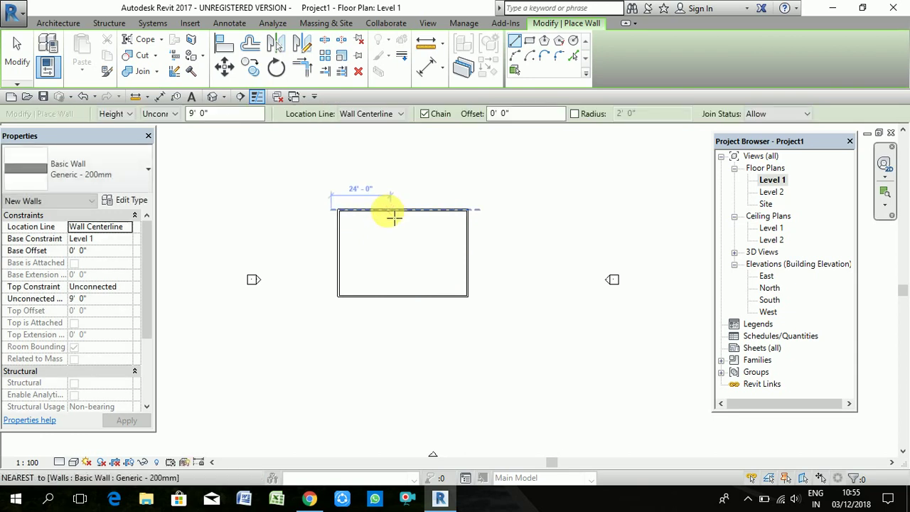
{"action": "scroll", "coordinate": [386, 209], "scroll_direction": "up", "scroll_amount": 2}
{"action": "scroll", "coordinate": [388, 211], "scroll_direction": "up", "scroll_amount": 2}
{"action": "key", "text": "Escape"}
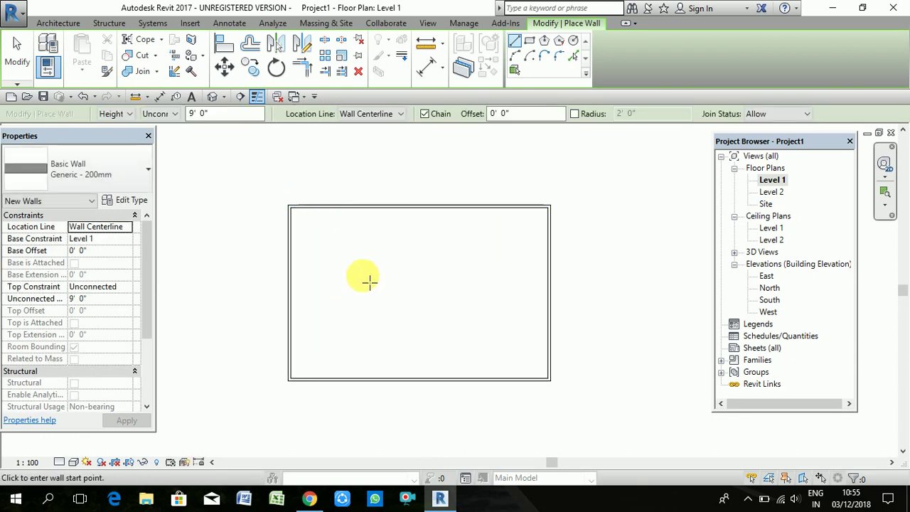
{"action": "key", "text": "Escape"}
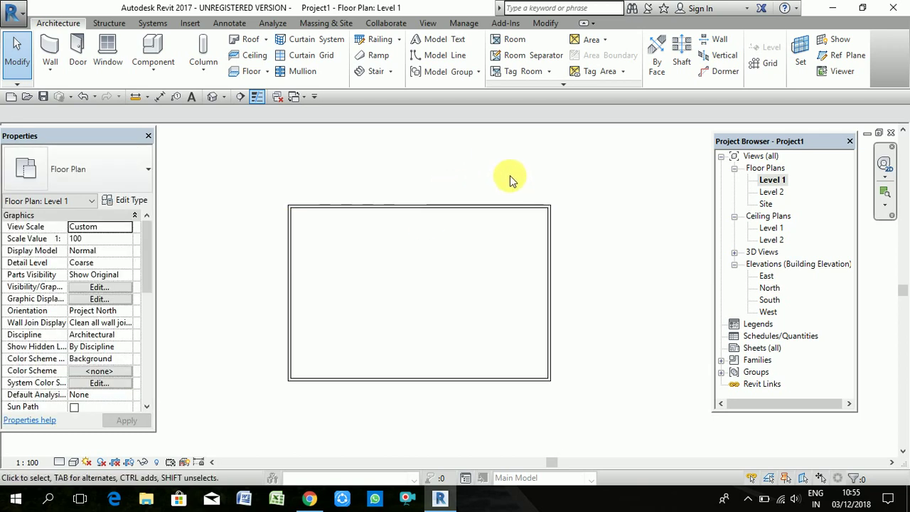
Step: Delete the rectangle's walls, finishing with the remaining 40'-0" vertical wall
{"action": "left_click_drag", "start_coordinate": [510, 180], "coordinate": [252, 416]}
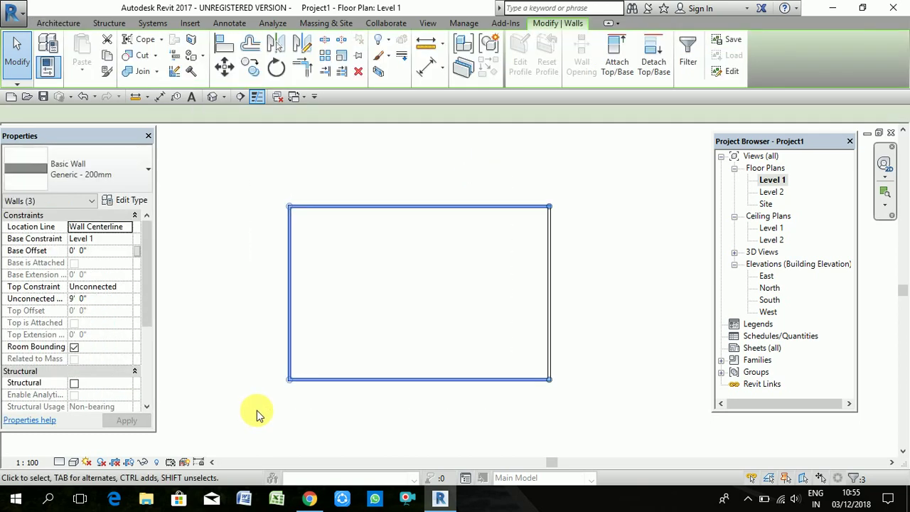
{"action": "key", "text": "Delete"}
{"action": "left_click_drag", "start_coordinate": [569, 178], "coordinate": [418, 307]}
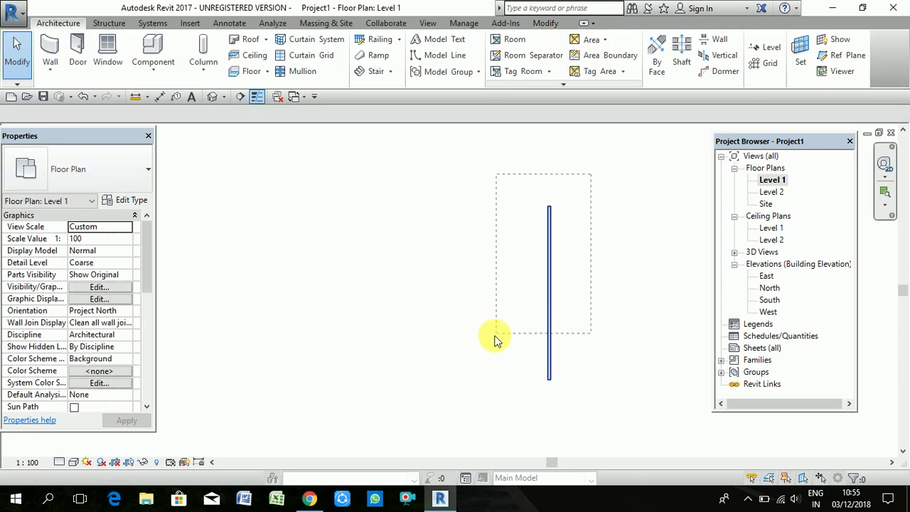
{"action": "left_click_drag", "start_coordinate": [545, 231], "coordinate": [517, 321]}
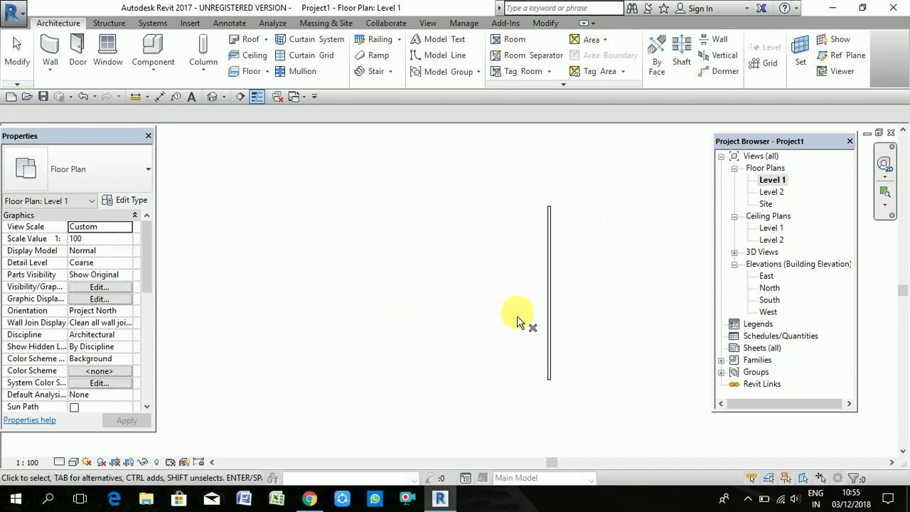
{"action": "right_click", "coordinate": [517, 322]}
{"action": "left_click", "coordinate": [416, 329]}
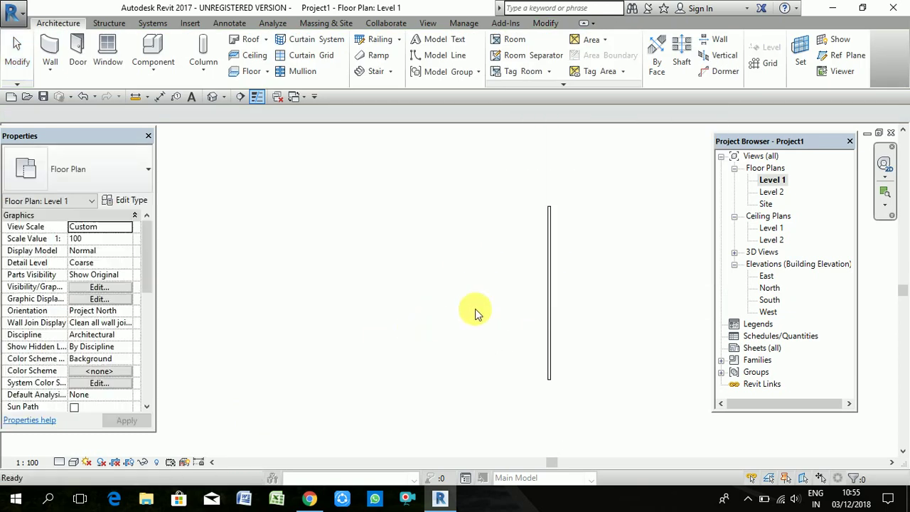
{"action": "left_click", "coordinate": [551, 259]}
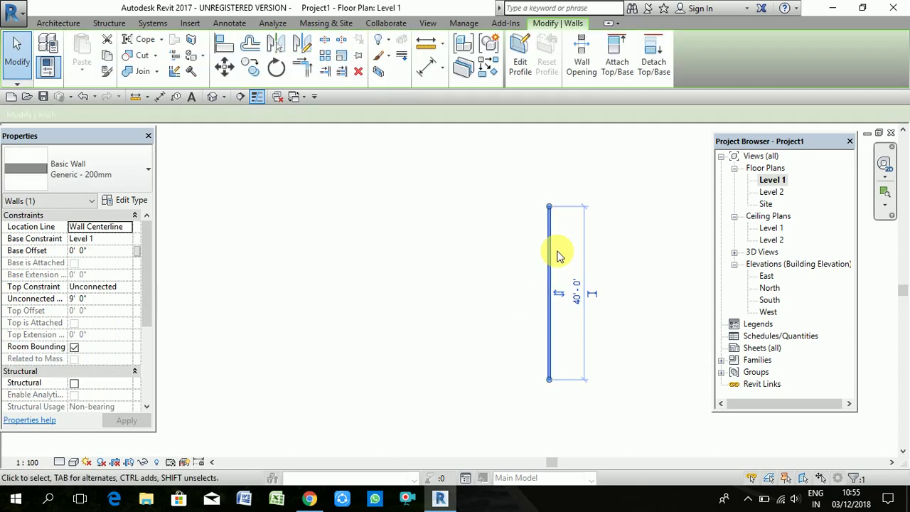
{"action": "key", "text": "Delete"}
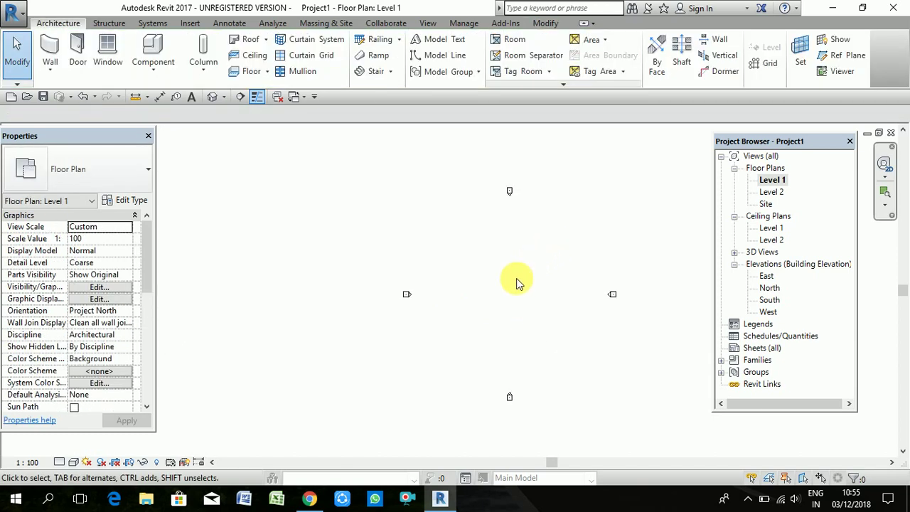
{"action": "scroll", "coordinate": [516, 285], "scroll_direction": "up", "scroll_amount": 2}
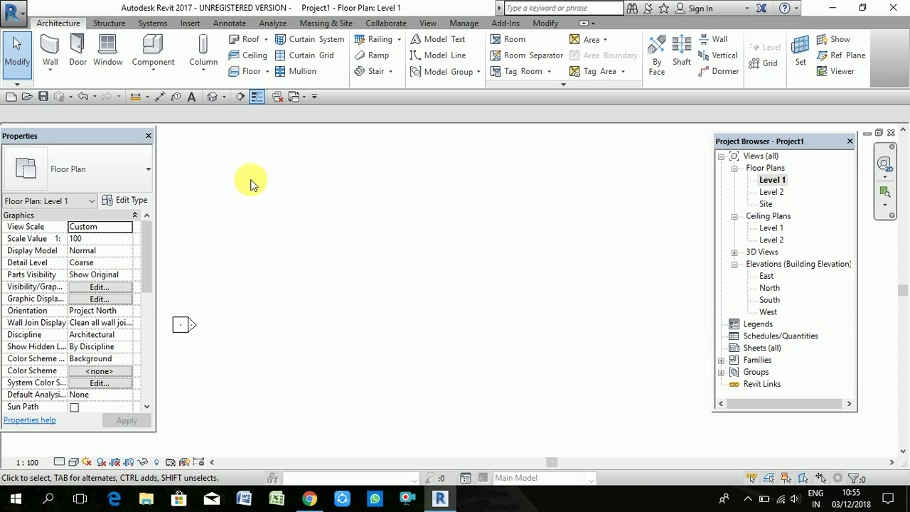
Step: Draw a Generic - 200mm wall rectangle from two opposite corners using the Rectangle tool
{"action": "left_click", "coordinate": [49, 70]}
{"action": "left_click", "coordinate": [76, 96]}
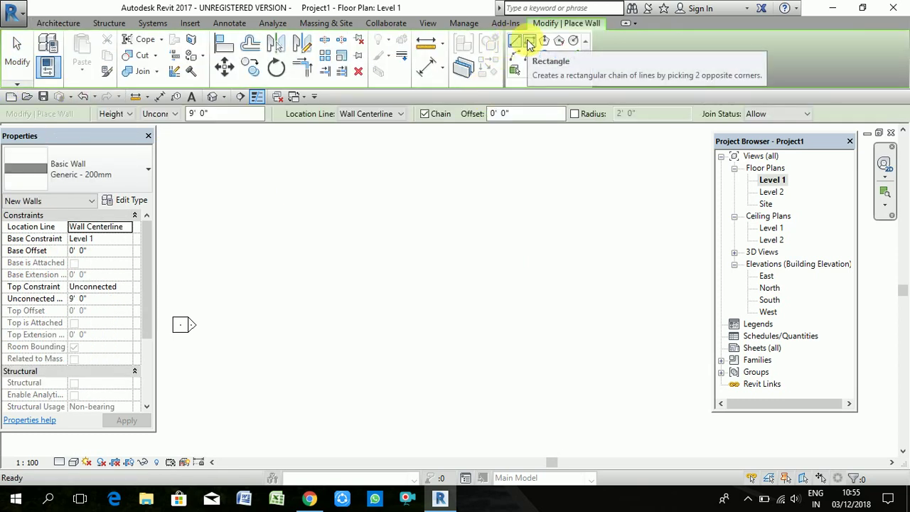
{"action": "left_click", "coordinate": [528, 42]}
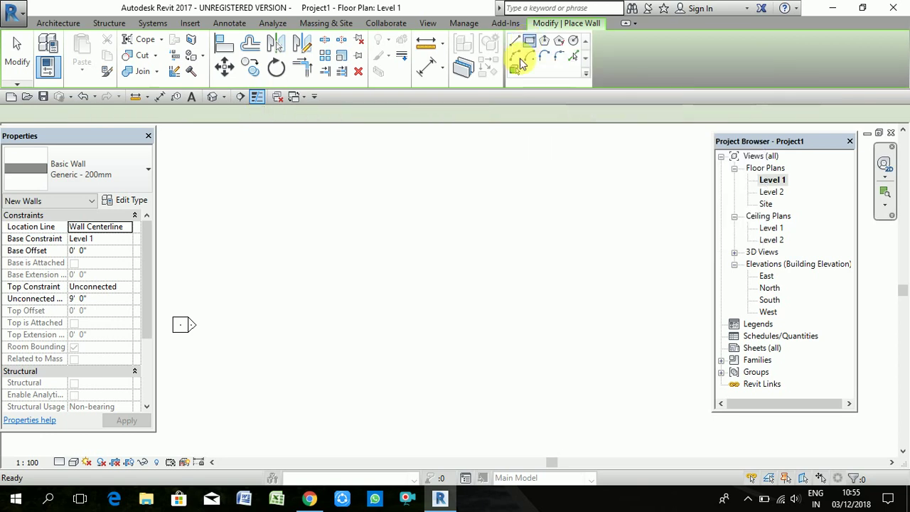
{"action": "left_click", "coordinate": [326, 214]}
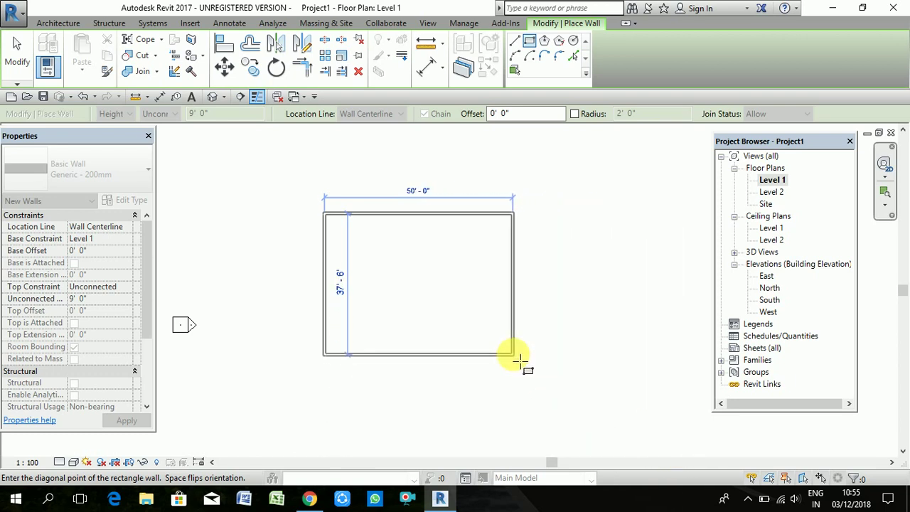
{"action": "left_click", "coordinate": [486, 305]}
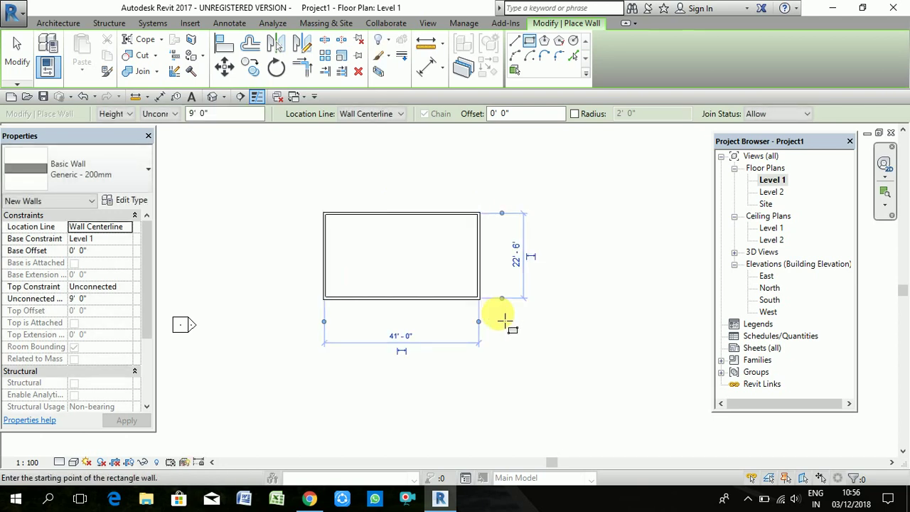
{"action": "scroll", "coordinate": [382, 230], "scroll_direction": "up", "scroll_amount": 3}
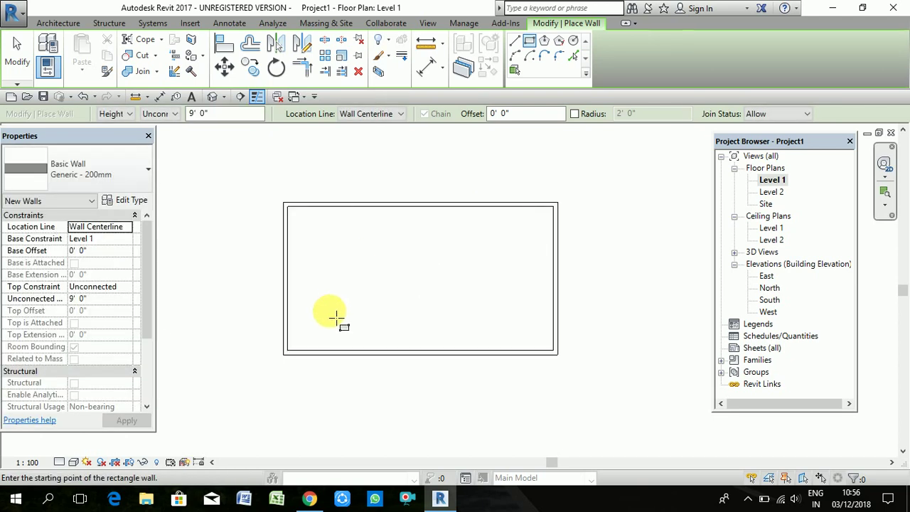
{"action": "key", "text": "Escape"}
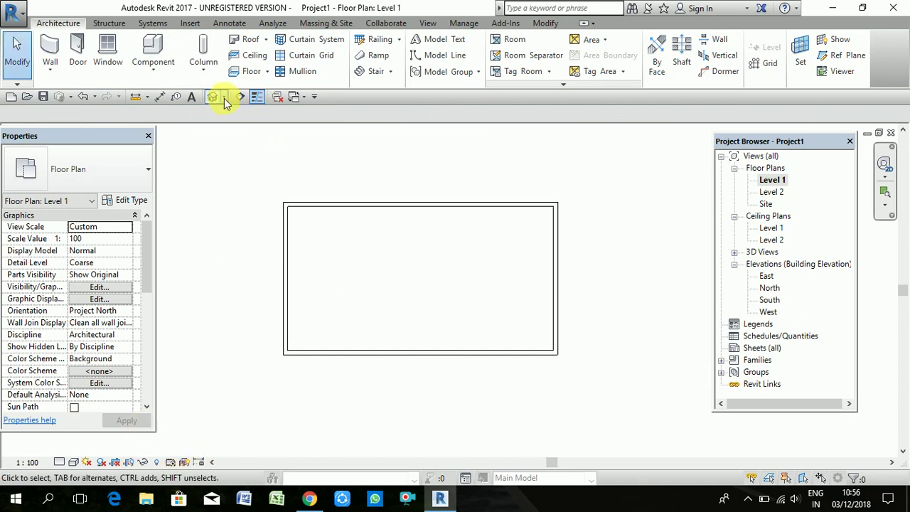
Step: Open the Default 3D View and inspect the box of walls
{"action": "left_click", "coordinate": [216, 94]}
{"action": "scroll", "coordinate": [277, 255], "scroll_direction": "down", "scroll_amount": 3}
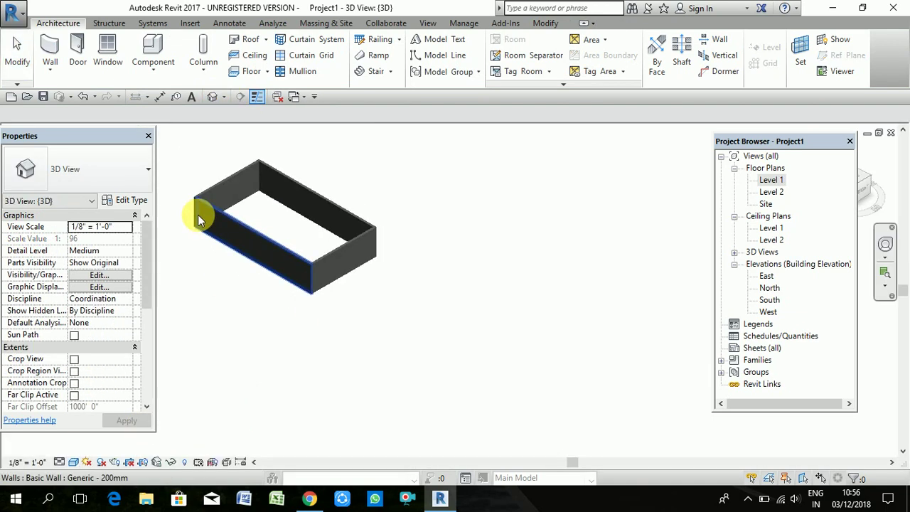
{"action": "scroll", "coordinate": [184, 206], "scroll_direction": "up", "scroll_amount": 3}
{"action": "scroll", "coordinate": [178, 198], "scroll_direction": "up", "scroll_amount": 2}
{"action": "scroll", "coordinate": [181, 195], "scroll_direction": "down", "scroll_amount": 1}
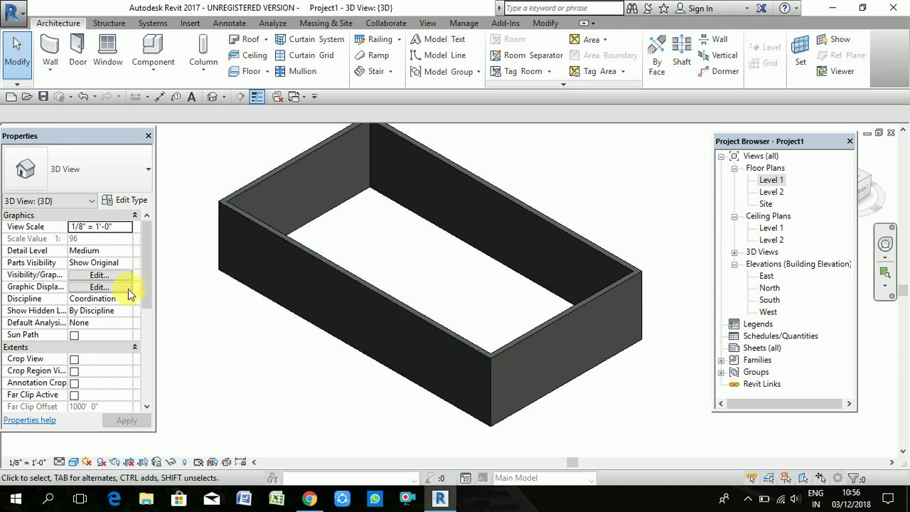
{"action": "left_click", "coordinate": [327, 266]}
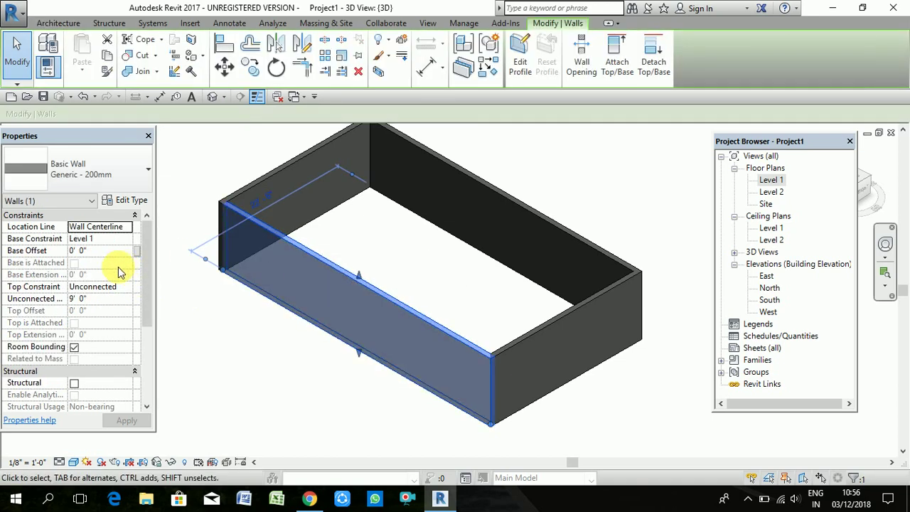
{"action": "left_click", "coordinate": [433, 197]}
Step: Set all four walls' Unconnected Height to 10', then undo the change
{"action": "scroll", "coordinate": [468, 186], "scroll_direction": "down", "scroll_amount": 2}
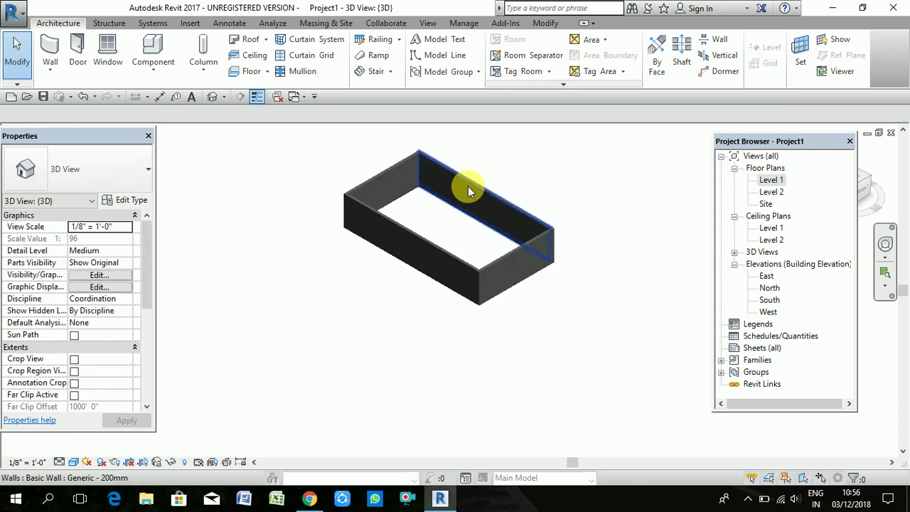
{"action": "scroll", "coordinate": [468, 186], "scroll_direction": "down", "scroll_amount": 2}
{"action": "left_click_drag", "start_coordinate": [547, 139], "coordinate": [315, 331]}
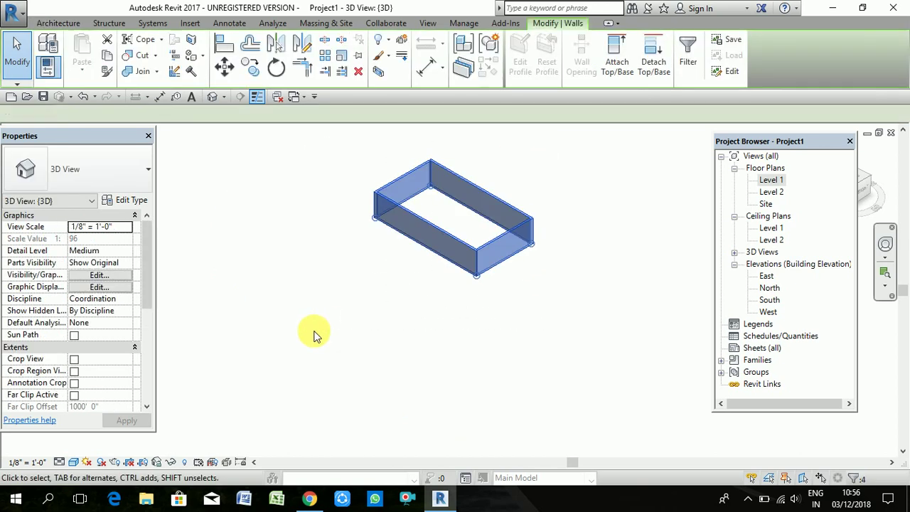
{"action": "left_click", "coordinate": [101, 301]}
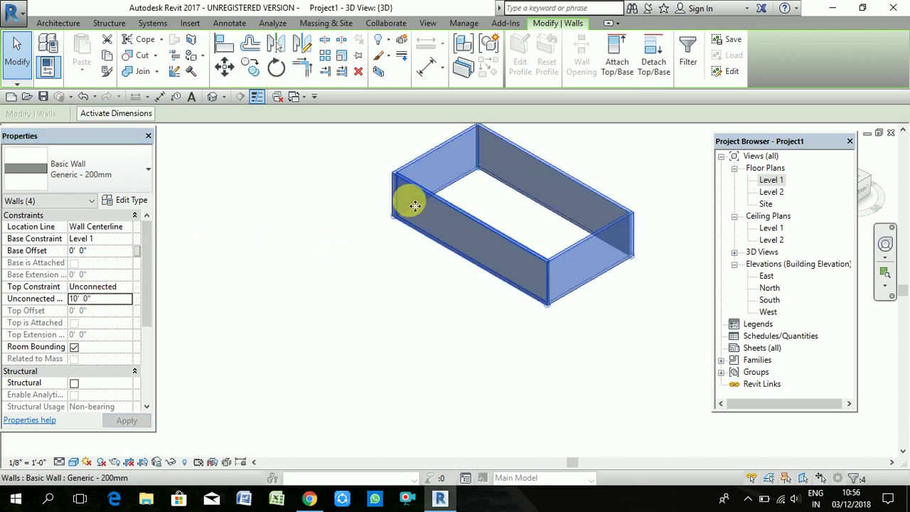
{"action": "left_click", "coordinate": [341, 217]}
{"action": "scroll", "coordinate": [578, 158], "scroll_direction": "up", "scroll_amount": 2}
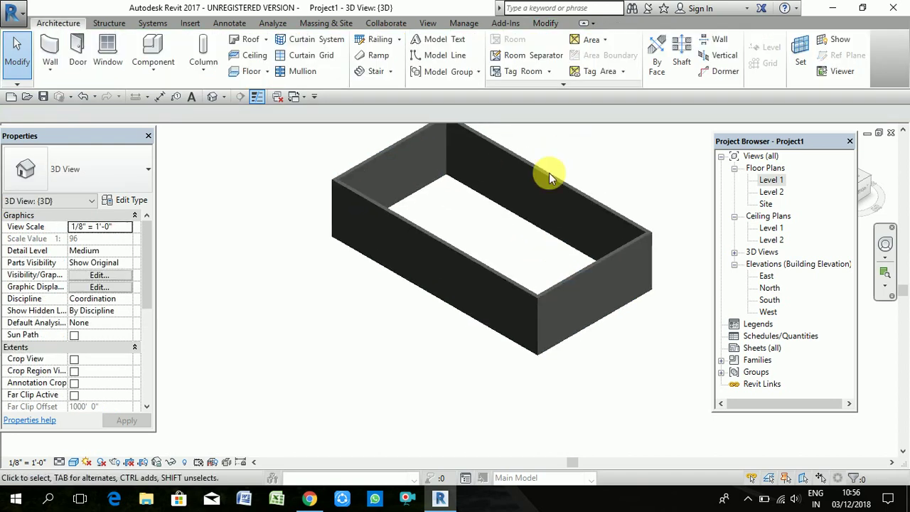
{"action": "scroll", "coordinate": [370, 270], "scroll_direction": "down", "scroll_amount": 3}
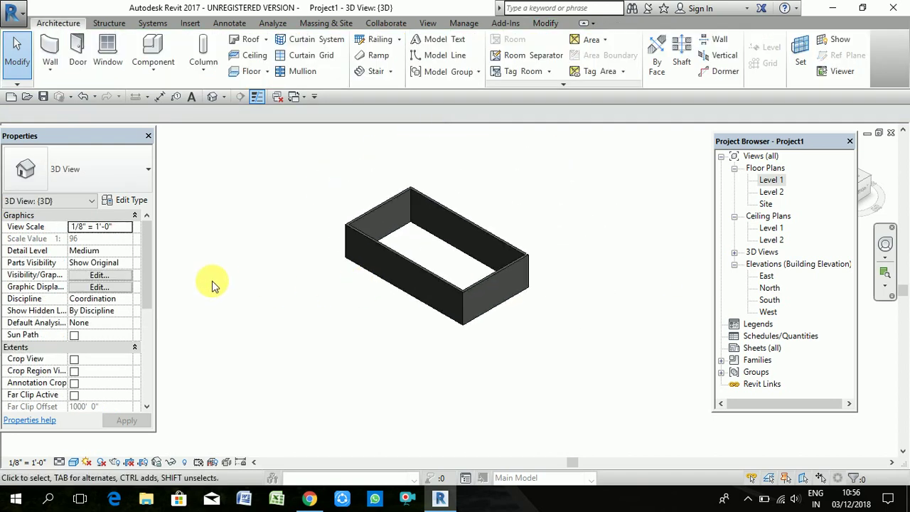
{"action": "key", "text": "ctrl+z"}
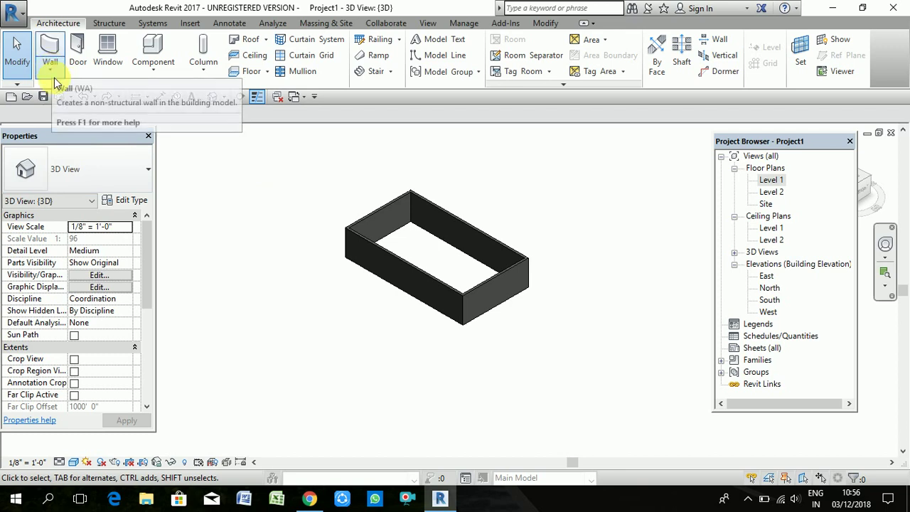
Step: Switch back to the Level 1 floor plan showing the Generic - 200mm wall rectangle
{"action": "double_click", "coordinate": [781, 182]}
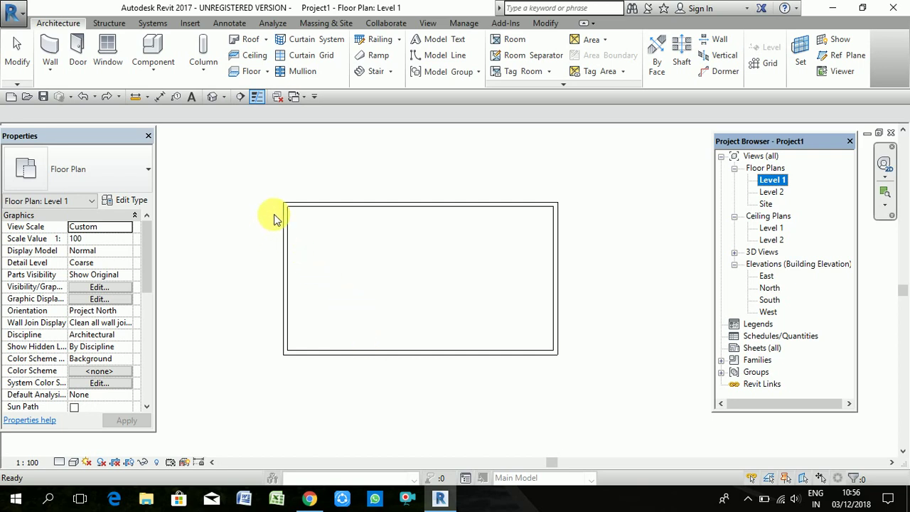
{"action": "scroll", "coordinate": [274, 214], "scroll_direction": "down", "scroll_amount": 2}
{"action": "scroll", "coordinate": [274, 214], "scroll_direction": "down", "scroll_amount": 2}
{"action": "scroll", "coordinate": [270, 209], "scroll_direction": "up", "scroll_amount": 3}
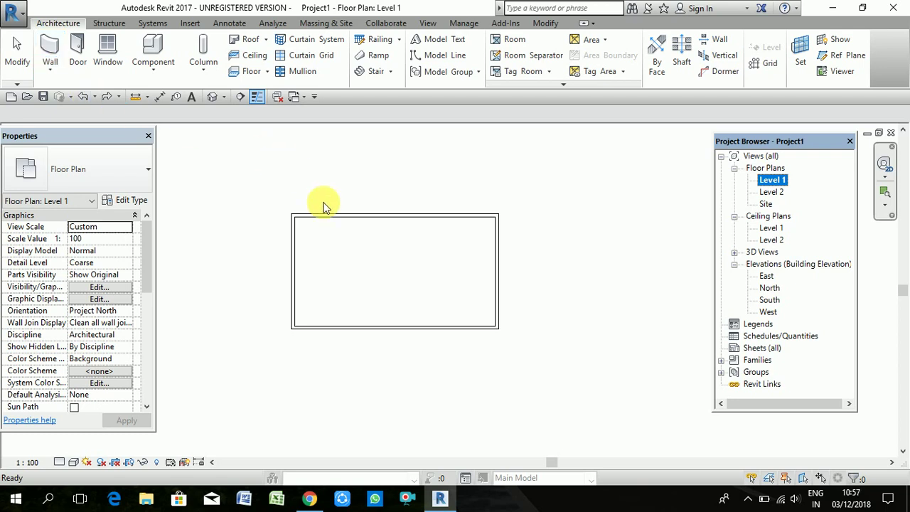
{"action": "left_click", "coordinate": [530, 189]}
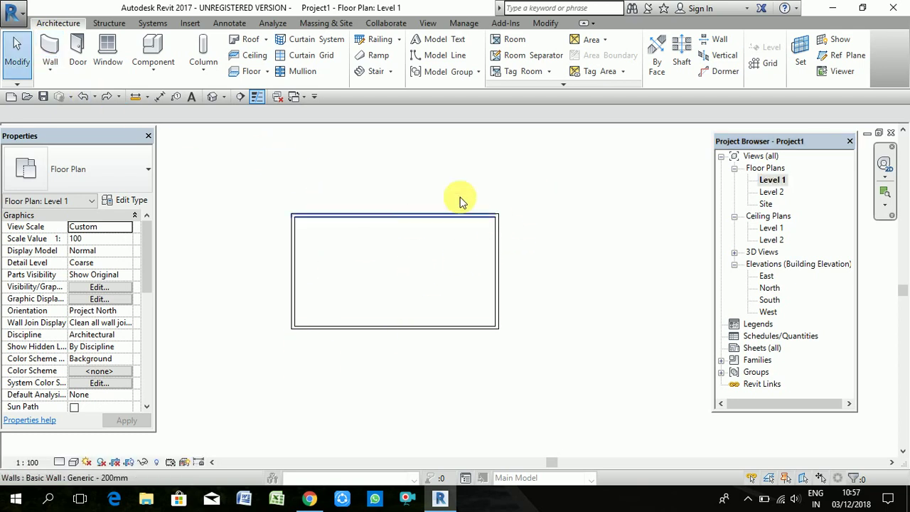
{"action": "left_click", "coordinate": [780, 185]}
{"action": "left_click", "coordinate": [478, 288]}
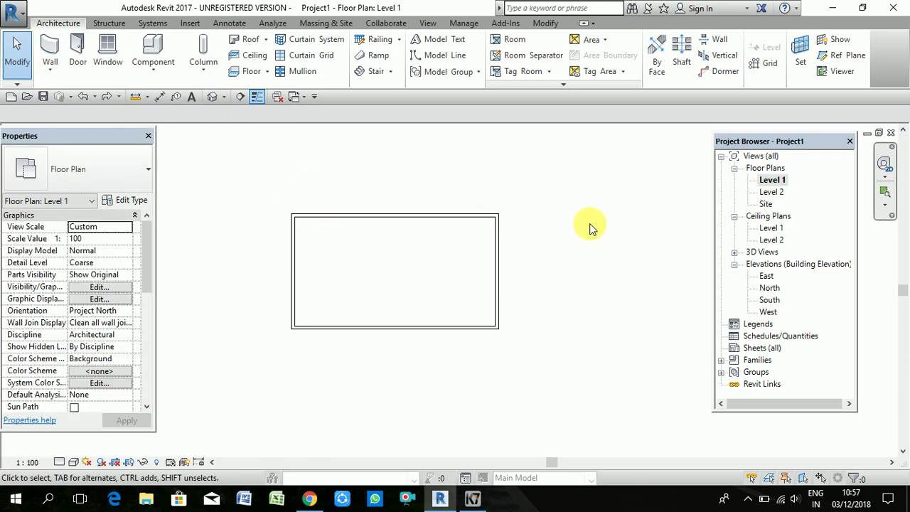
Step: Delete the rectangle's four walls and cancel the active command
{"action": "left_click_drag", "start_coordinate": [546, 182], "coordinate": [258, 388]}
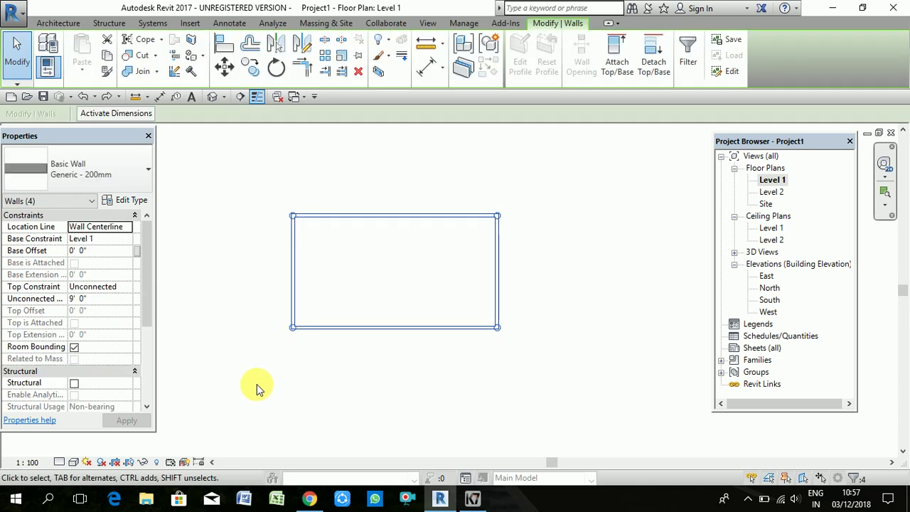
{"action": "key", "text": "Delete"}
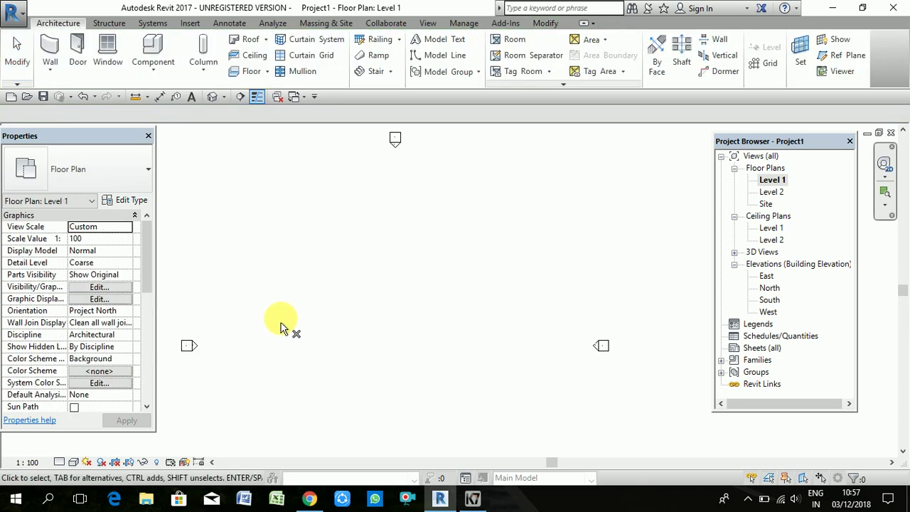
{"action": "scroll", "coordinate": [281, 327], "scroll_direction": "down", "scroll_amount": 2}
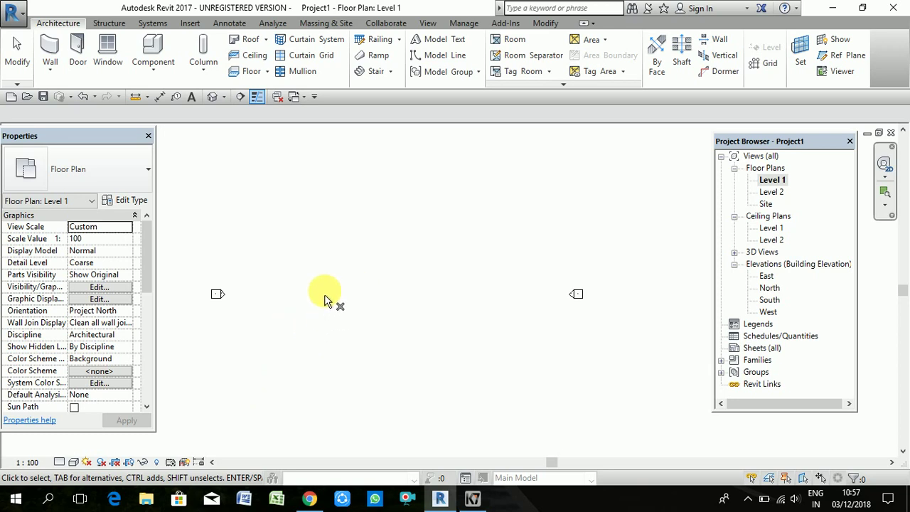
{"action": "right_click", "coordinate": [334, 270]}
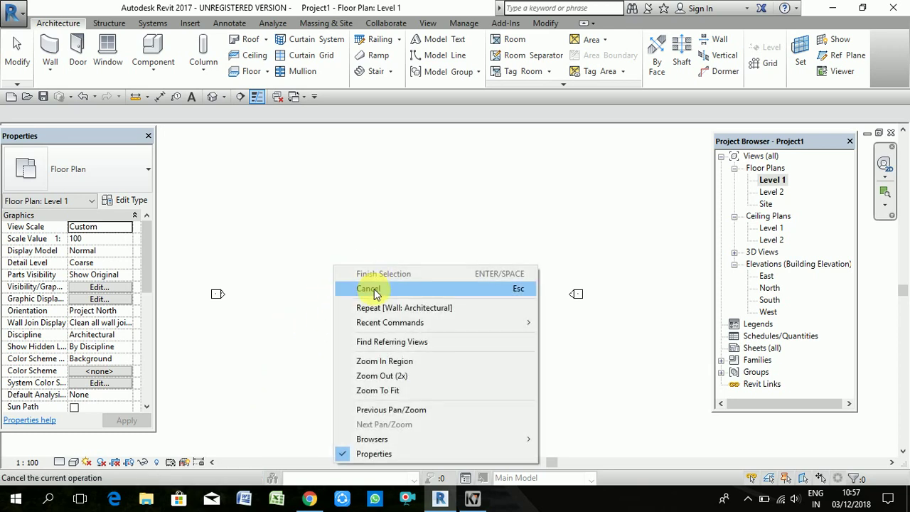
{"action": "left_click", "coordinate": [368, 297]}
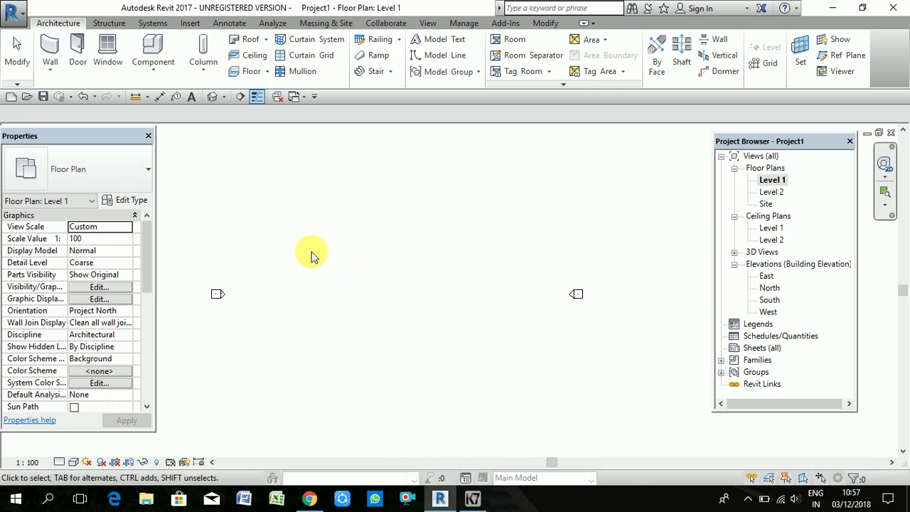
Step: Start placing a Wall: Architectural and dismiss the save reminder
{"action": "left_click", "coordinate": [61, 72]}
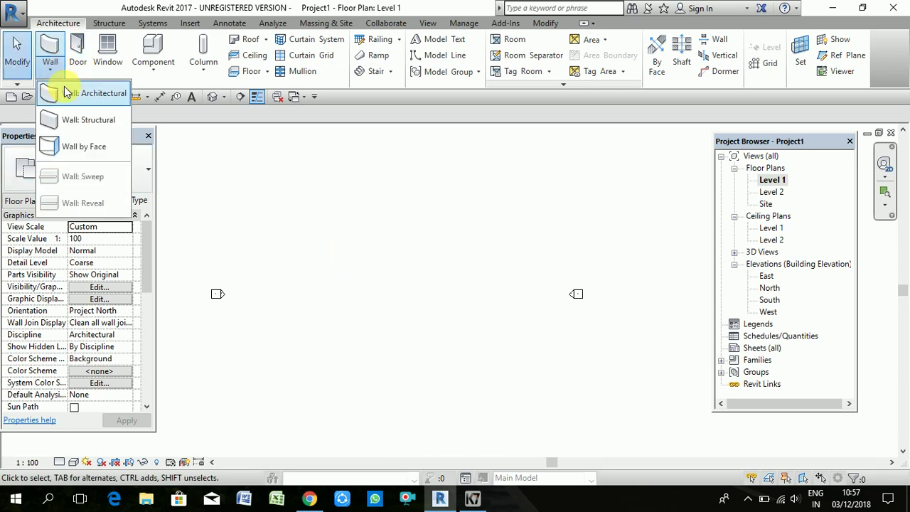
{"action": "left_click", "coordinate": [69, 96]}
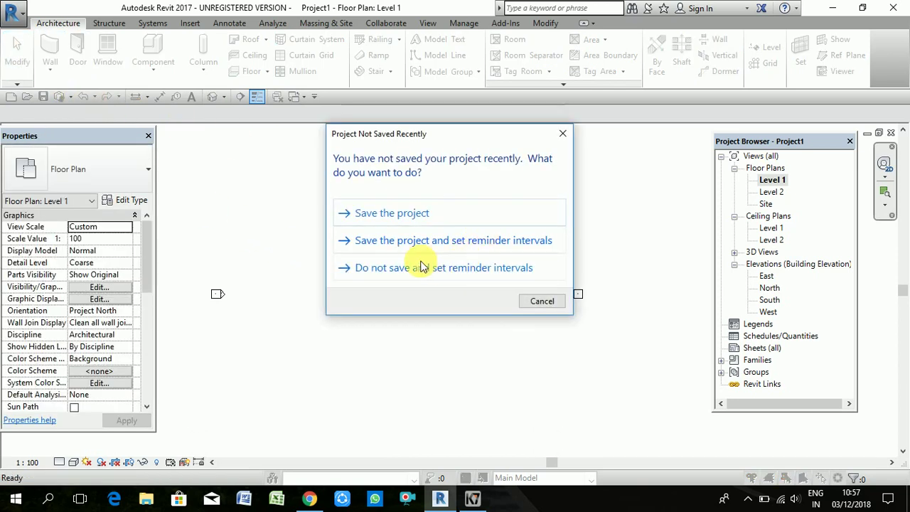
{"action": "left_click", "coordinate": [542, 301]}
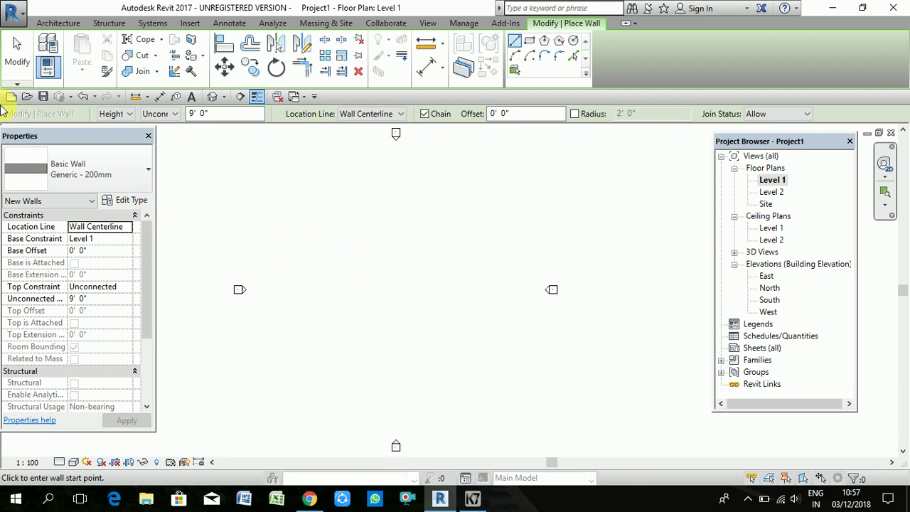
Step: Restart Wall: Architectural placement on Level 1
{"action": "left_click", "coordinate": [21, 56]}
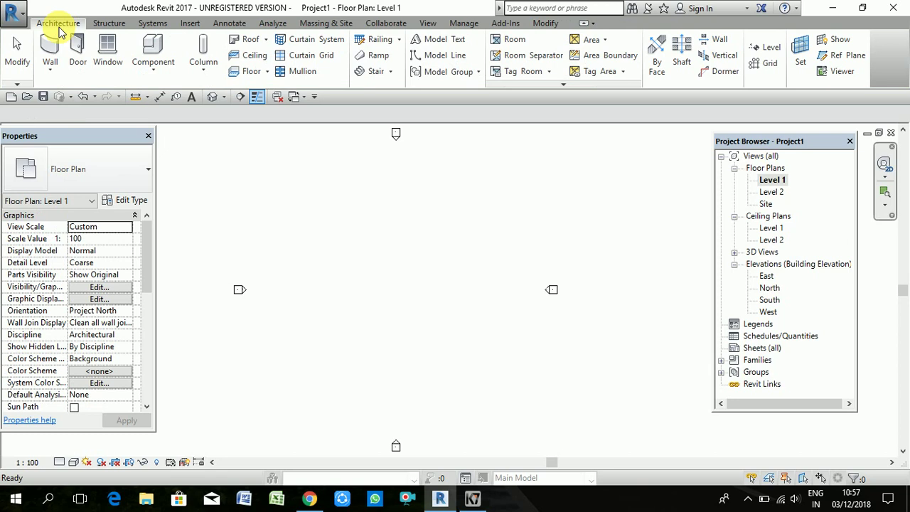
{"action": "left_click", "coordinate": [48, 65]}
{"action": "left_click", "coordinate": [85, 100]}
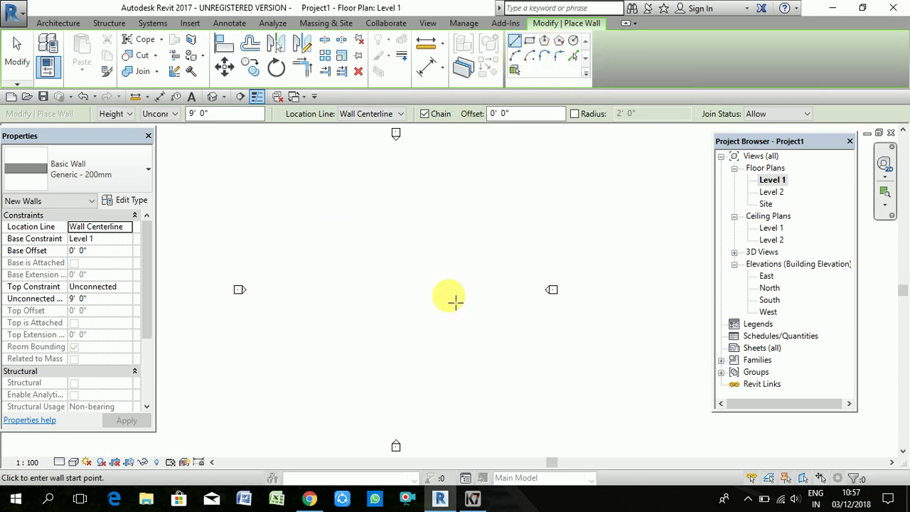
Step: Draw a closed L-shaped loop of six walls (64', 36', 24' sides) and view it in 3D
{"action": "left_click", "coordinate": [318, 215]}
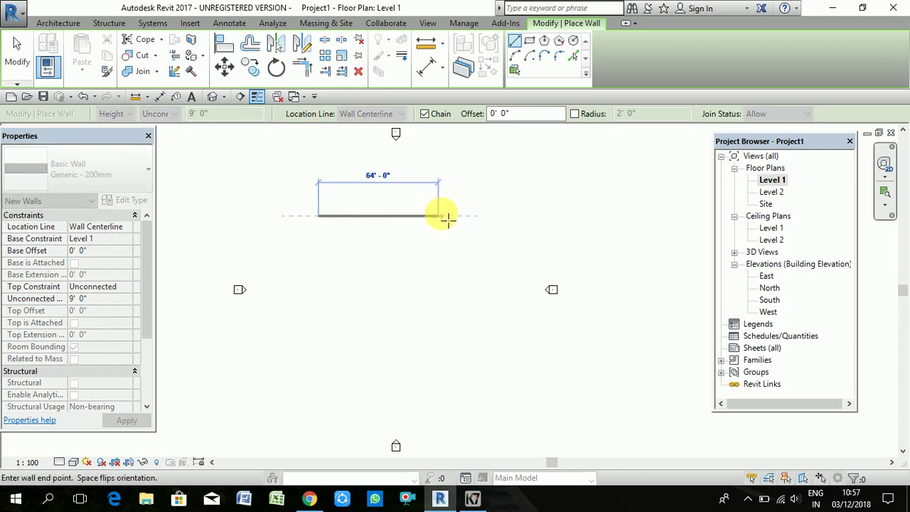
{"action": "left_click", "coordinate": [438, 215]}
{"action": "left_click", "coordinate": [439, 292]}
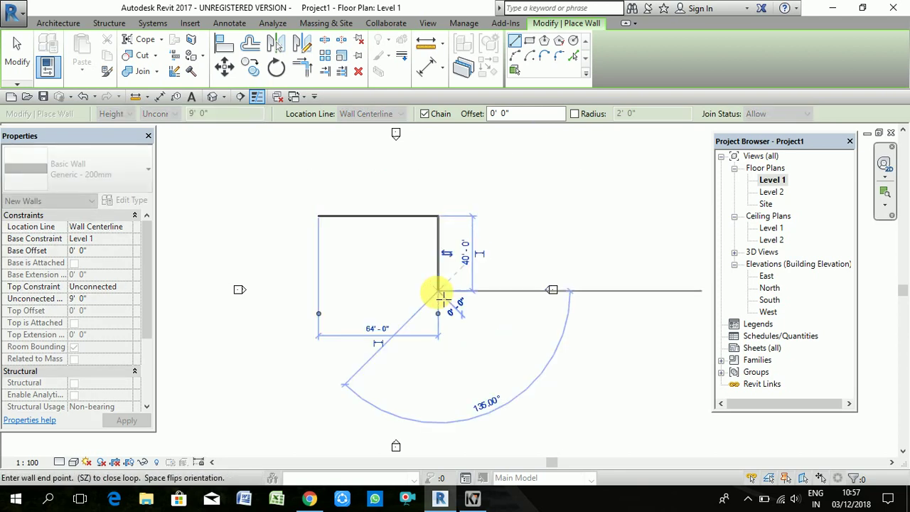
{"action": "left_click", "coordinate": [379, 290]}
{"action": "left_click", "coordinate": [378, 239]}
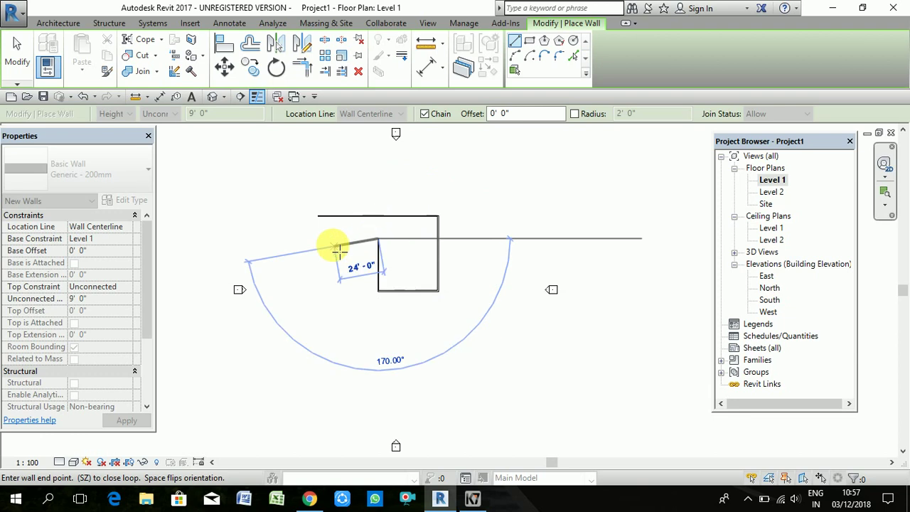
{"action": "left_click", "coordinate": [319, 240]}
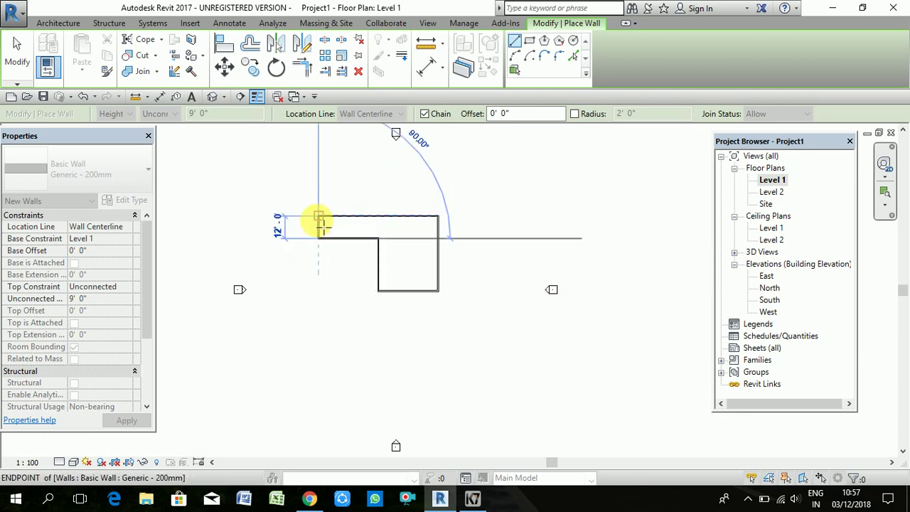
{"action": "left_click", "coordinate": [318, 216]}
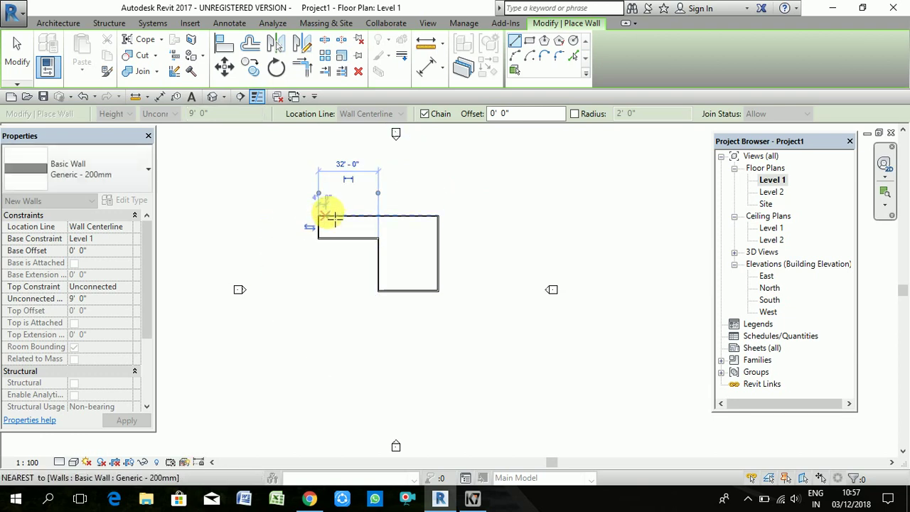
{"action": "left_click", "coordinate": [212, 96]}
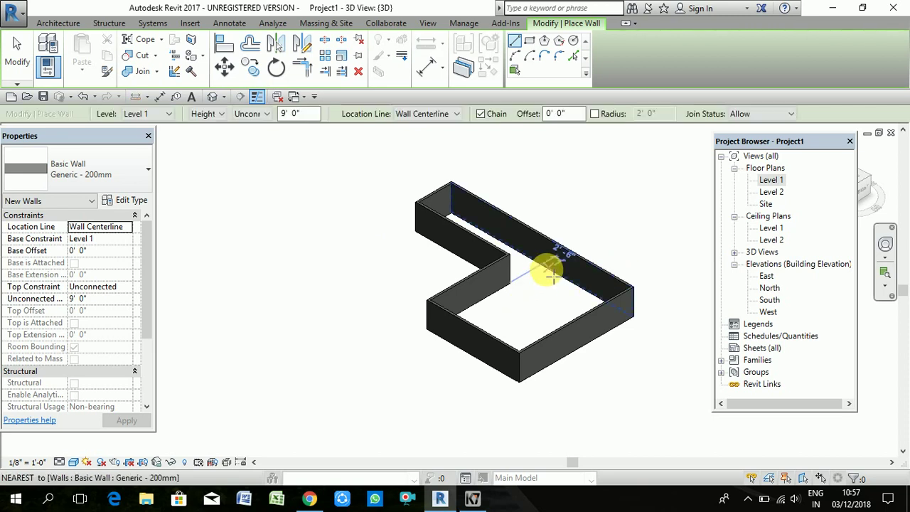
Step: Undo the L-shaped walls so the model has no walls
{"action": "key", "text": "ctrl+z"}
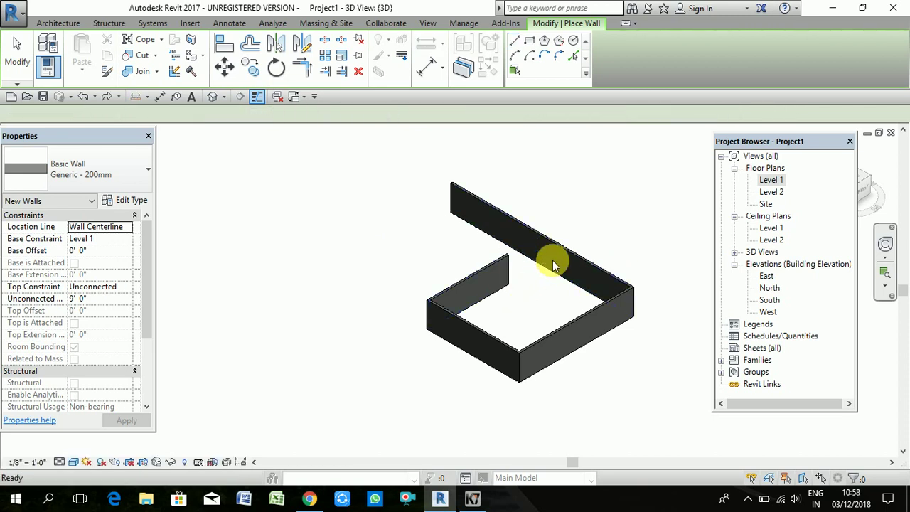
{"action": "key", "text": "ctrl+z"}
{"action": "key", "text": "ctrl+y"}
{"action": "key", "text": "ctrl+y"}
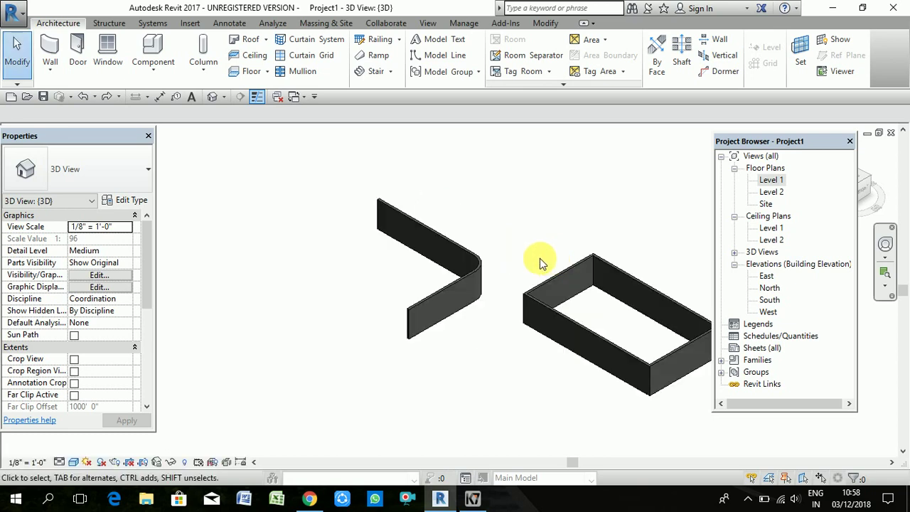
{"action": "key", "text": "ctrl+z"}
{"action": "key", "text": "ctrl+z"}
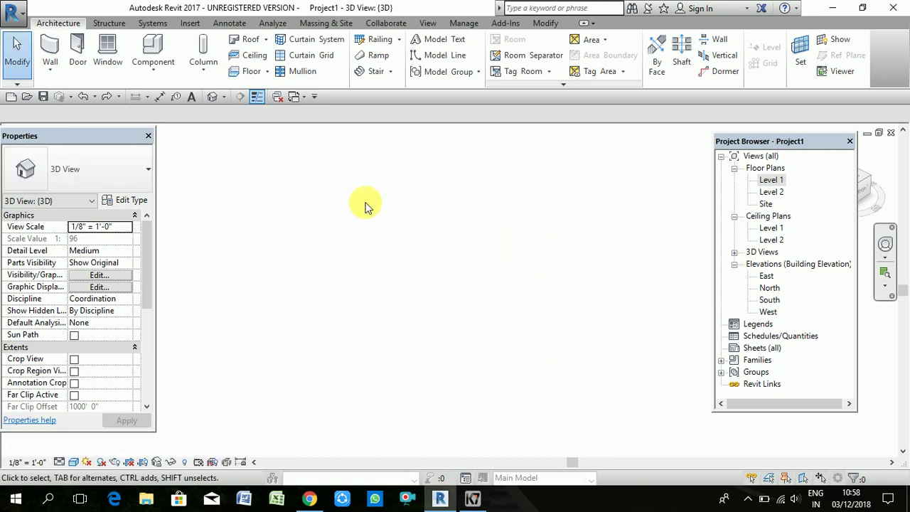
Step: Begin a rectangle wall, then abandon it and return to the empty Level 1 plan
{"action": "left_click", "coordinate": [49, 69]}
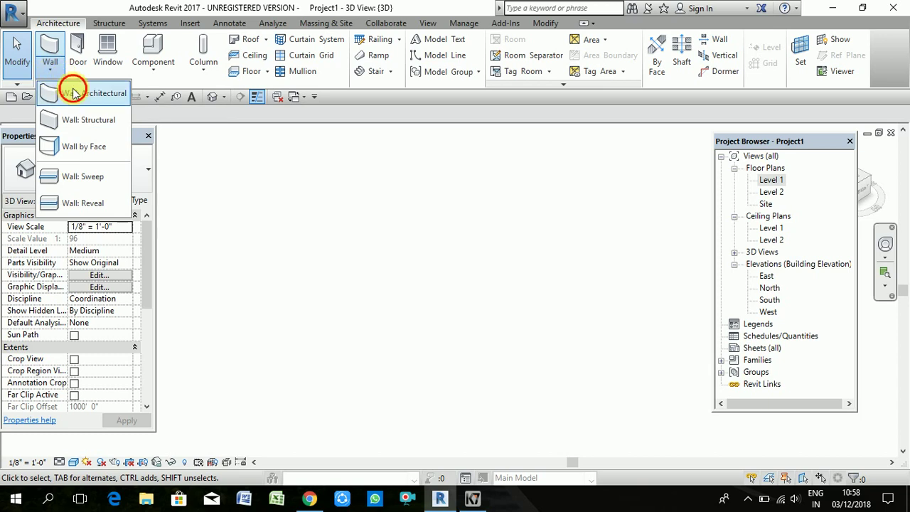
{"action": "left_click", "coordinate": [71, 88]}
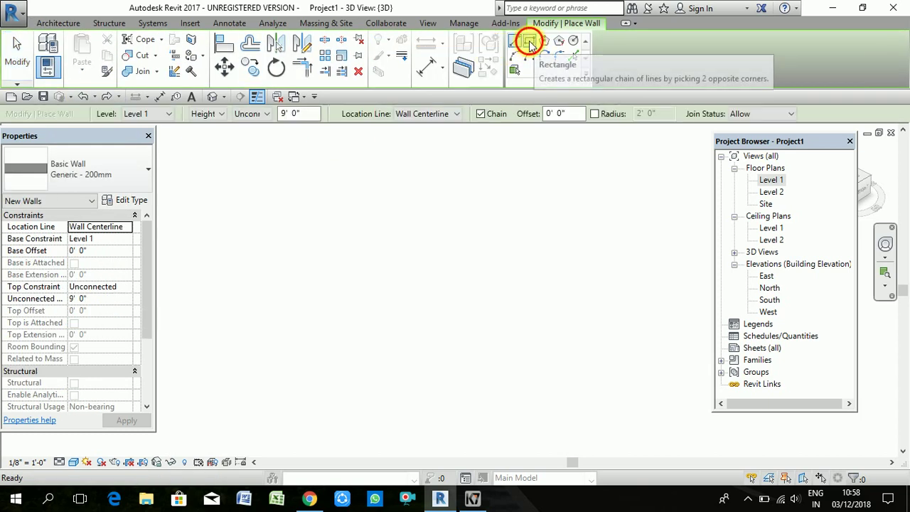
{"action": "left_click", "coordinate": [529, 40]}
{"action": "left_click", "coordinate": [391, 256]}
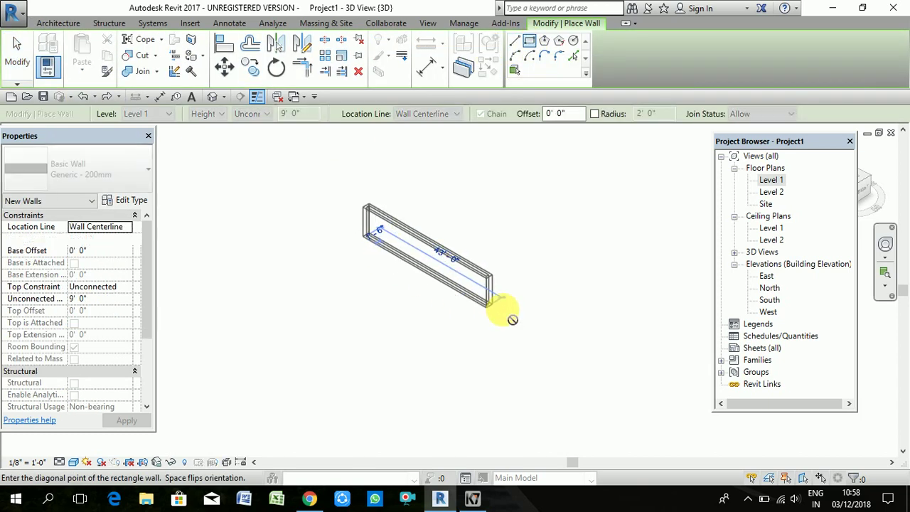
{"action": "double_click", "coordinate": [773, 180]}
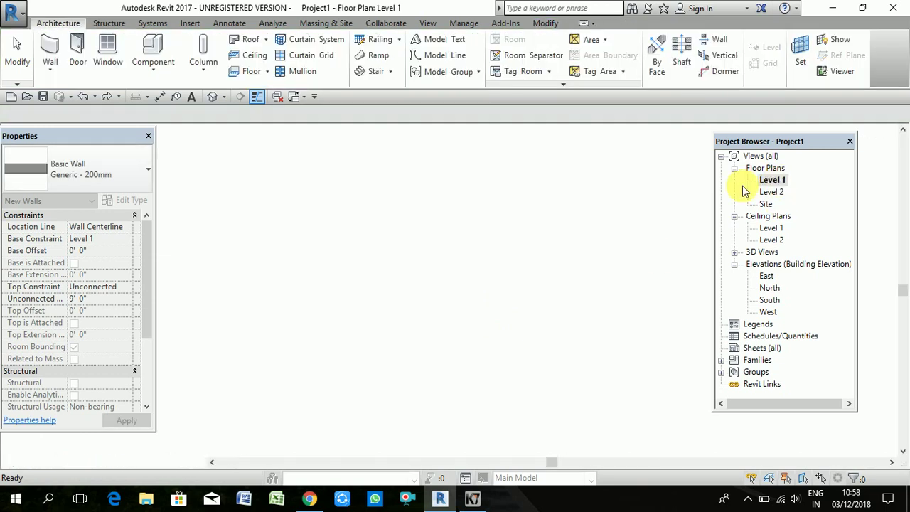
{"action": "left_click", "coordinate": [60, 74]}
{"action": "left_click", "coordinate": [78, 93]}
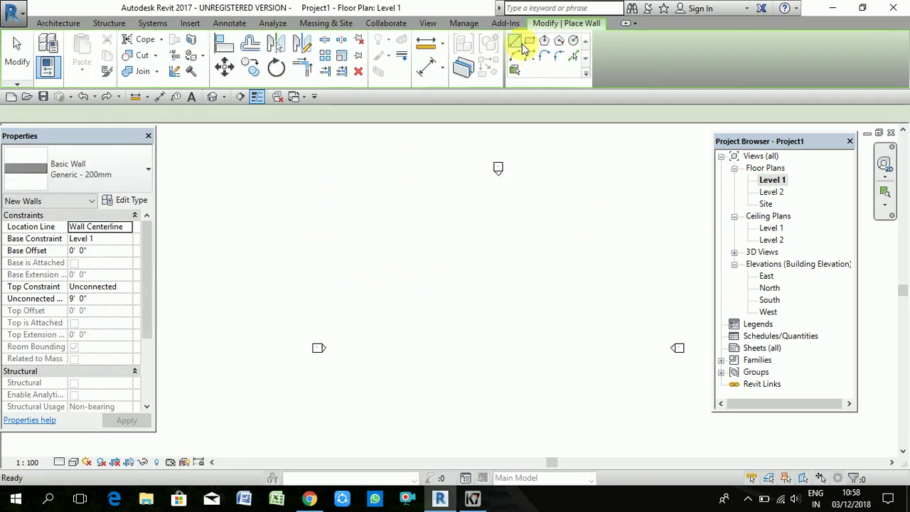
{"action": "left_click", "coordinate": [533, 41]}
{"action": "left_click", "coordinate": [407, 273]}
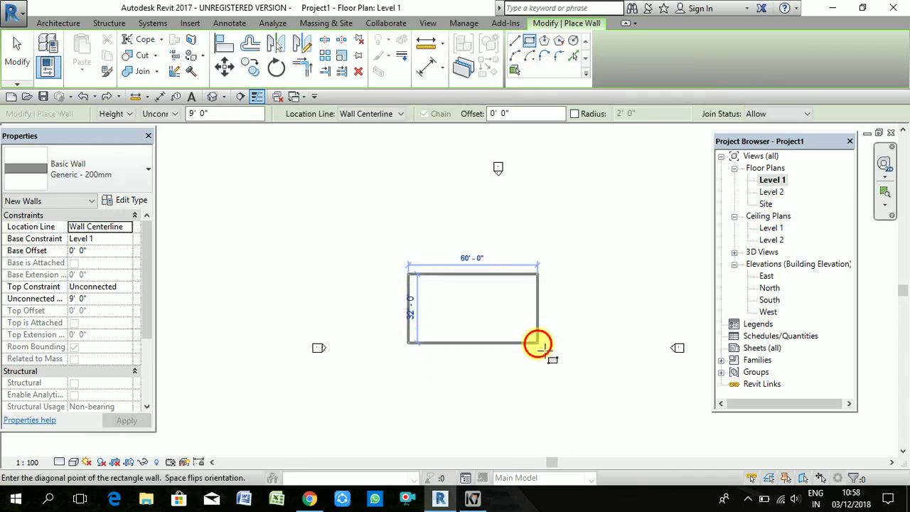
{"action": "left_click", "coordinate": [538, 342]}
{"action": "key", "text": "Escape"}
{"action": "key", "text": "Escape"}
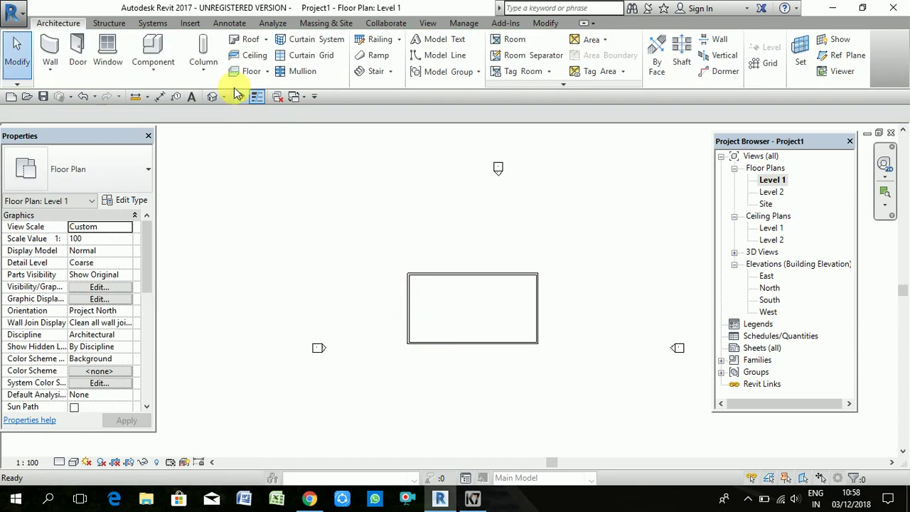
{"action": "left_click", "coordinate": [212, 97]}
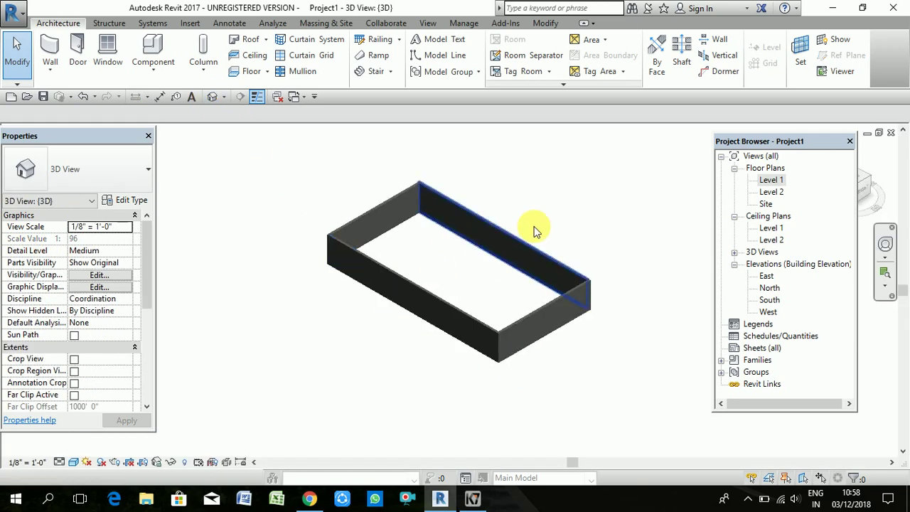
{"action": "double_click", "coordinate": [760, 181]}
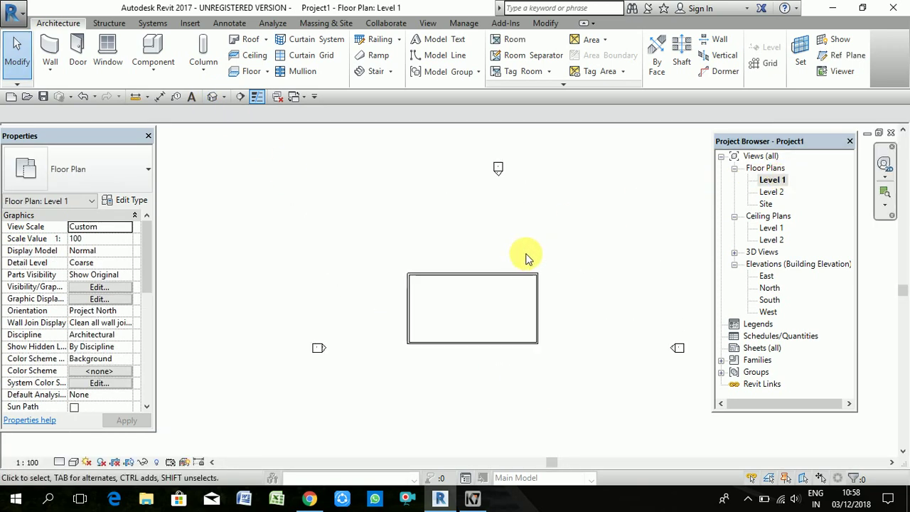
{"action": "left_click_drag", "start_coordinate": [597, 206], "coordinate": [386, 393]}
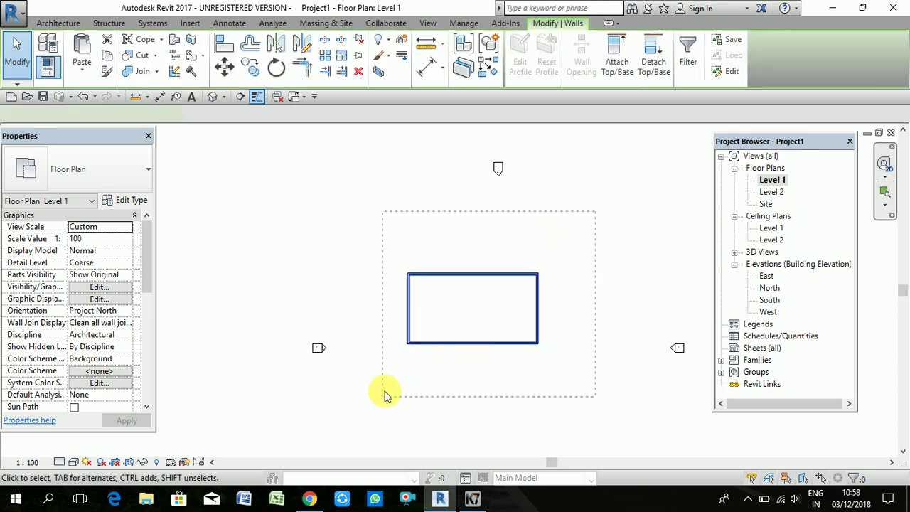
{"action": "key", "text": "Delete"}
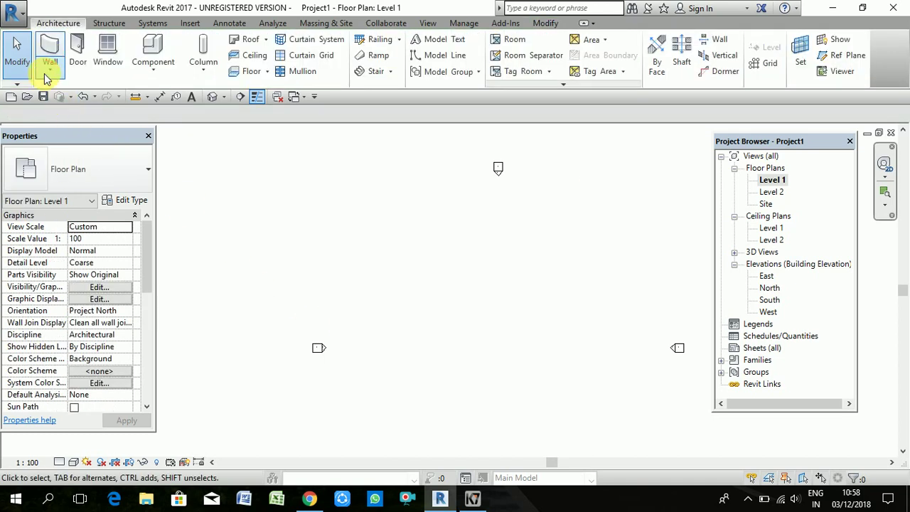
Step: Start placing Generic - 200mm architectural walls with the six-sided Inscribed Polygon draw tool
{"action": "left_click", "coordinate": [61, 76]}
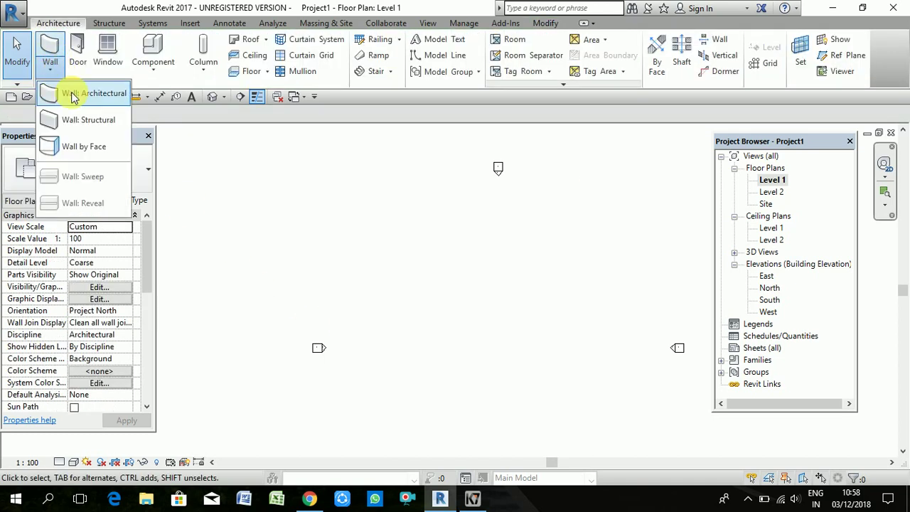
{"action": "left_click", "coordinate": [69, 92]}
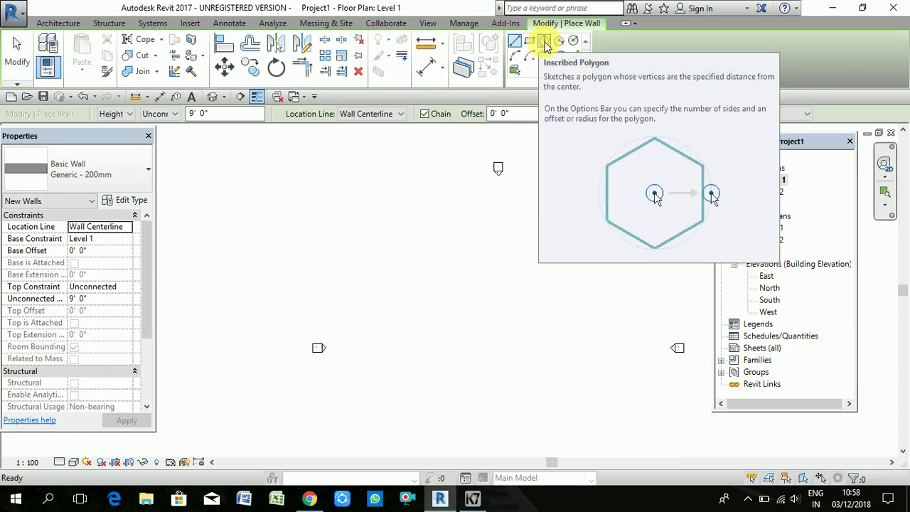
{"action": "left_click", "coordinate": [545, 44]}
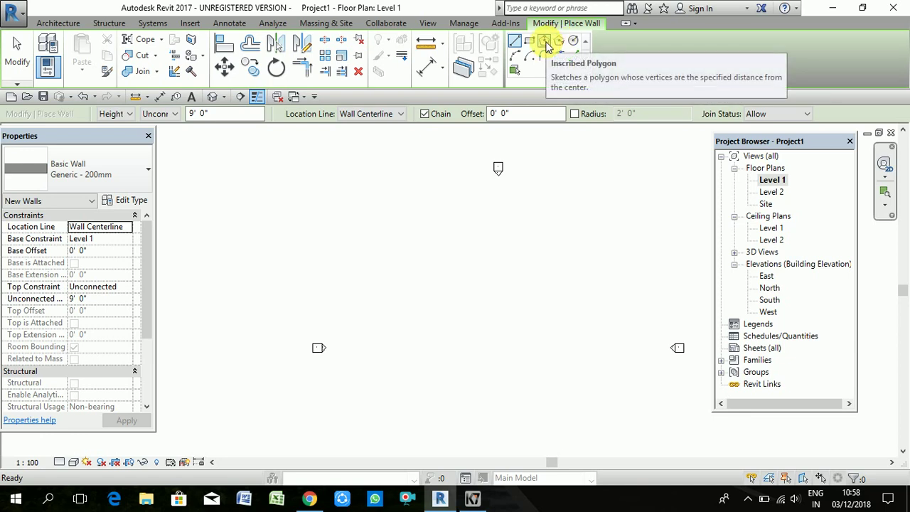
{"action": "left_click", "coordinate": [545, 44]}
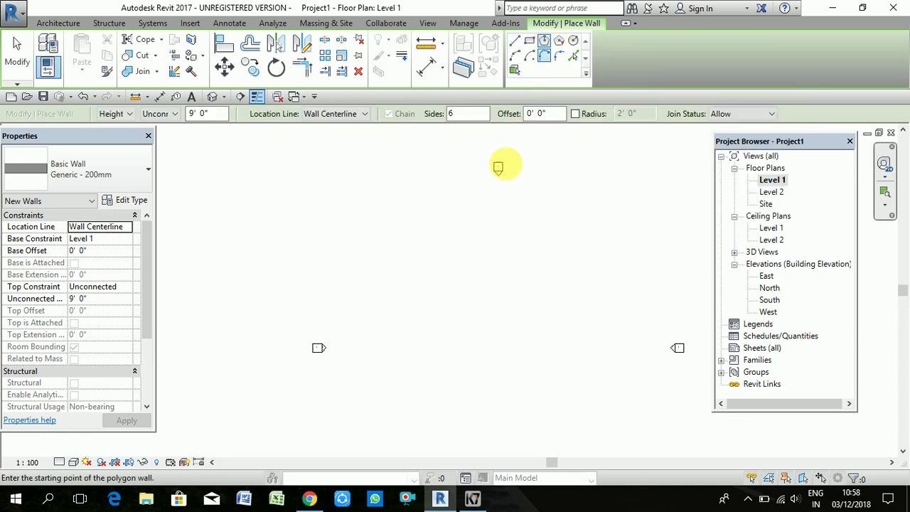
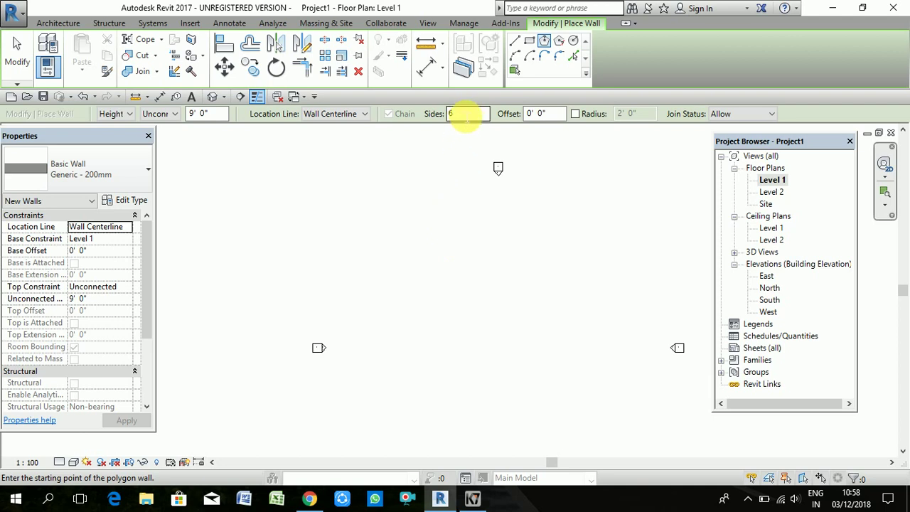
Step: Place a six-sided inscribed hexagon wall, check it in the 3D view, then return to Level 1
{"action": "left_click", "coordinate": [443, 247]}
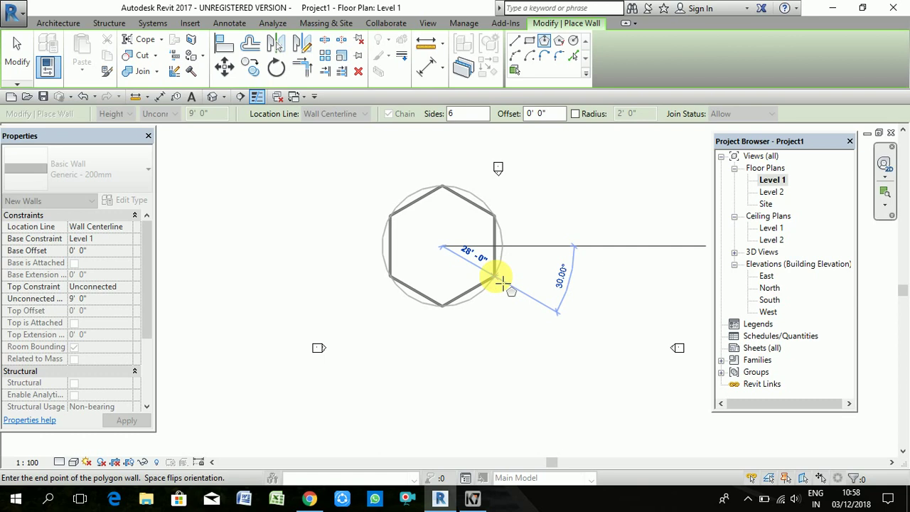
{"action": "left_click", "coordinate": [501, 283]}
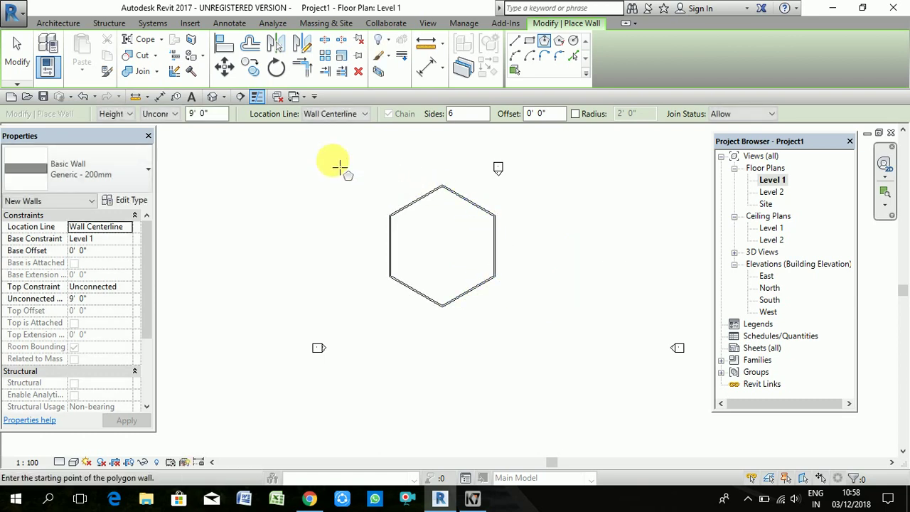
{"action": "left_click", "coordinate": [212, 97]}
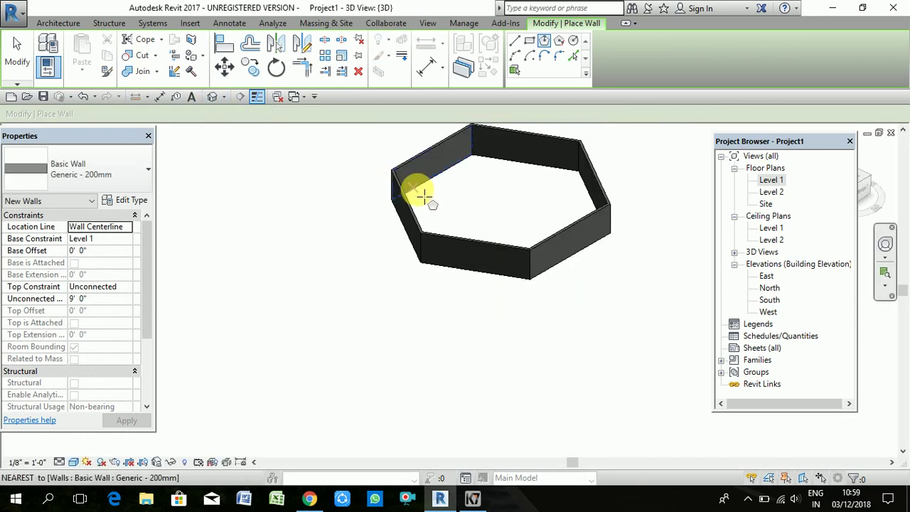
{"action": "scroll", "coordinate": [473, 182], "scroll_direction": "up", "scroll_amount": 1}
{"action": "scroll", "coordinate": [473, 182], "scroll_direction": "down", "scroll_amount": 2}
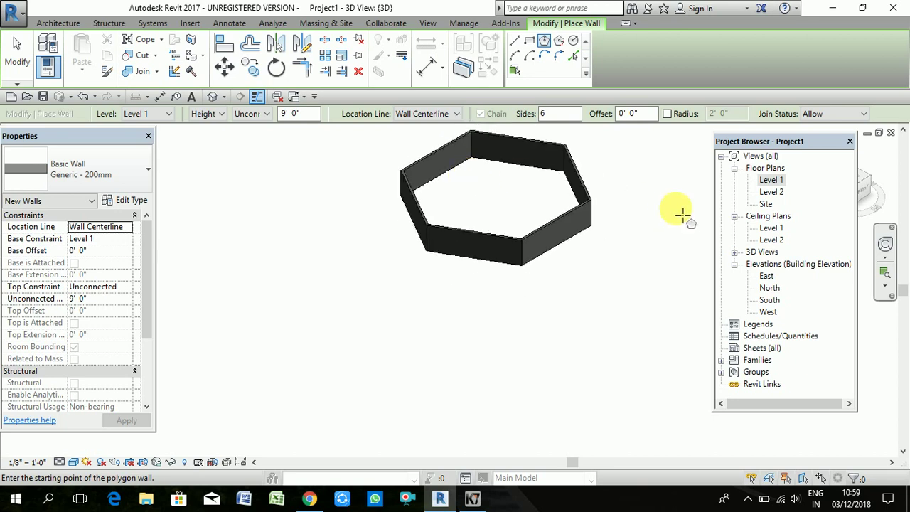
{"action": "double_click", "coordinate": [771, 181]}
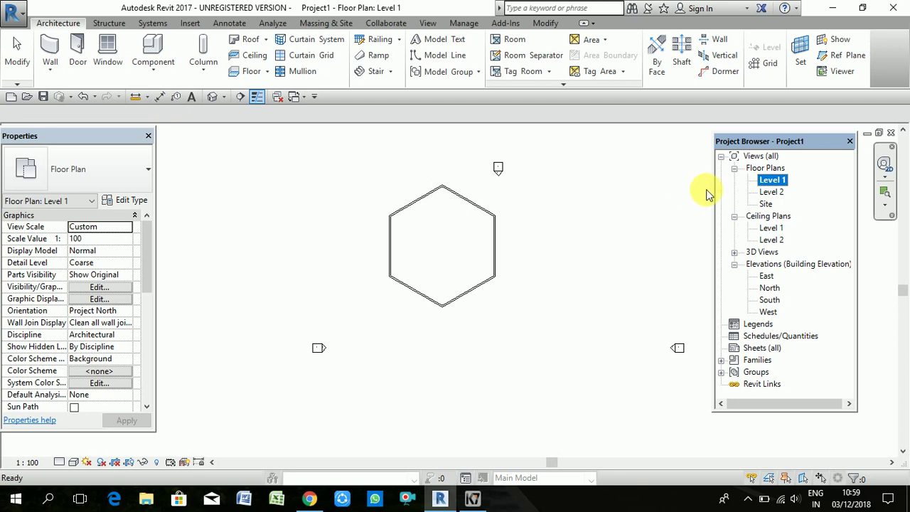
Step: Draw a second hexagonal wall beside the first with the Circumscribed Polygon tool
{"action": "double_click", "coordinate": [772, 180]}
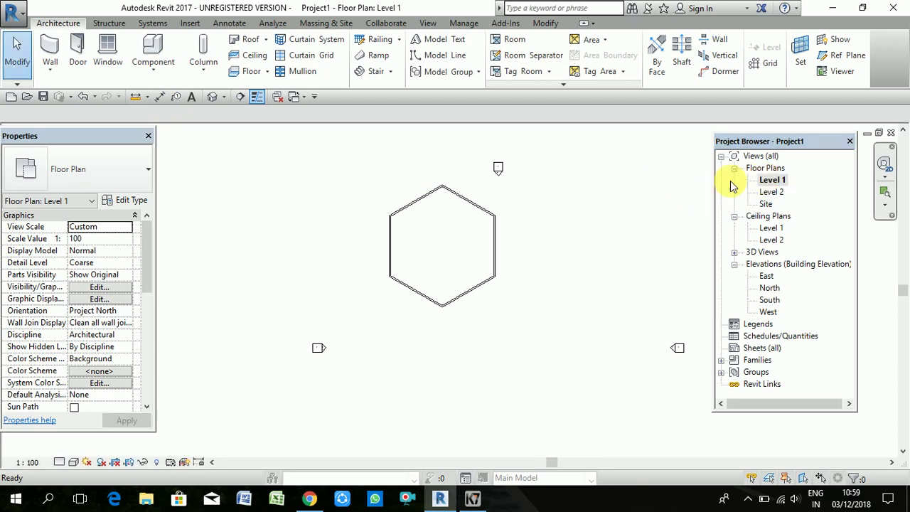
{"action": "left_click", "coordinate": [51, 72]}
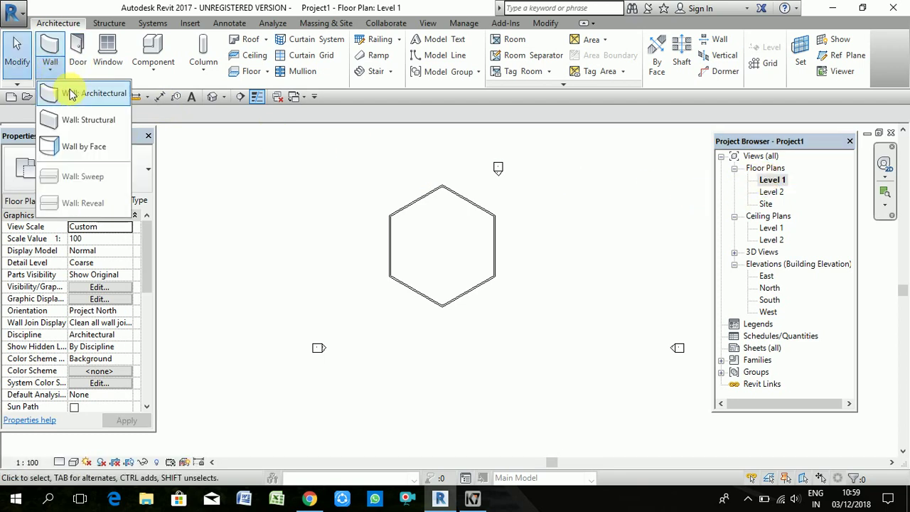
{"action": "left_click", "coordinate": [71, 93]}
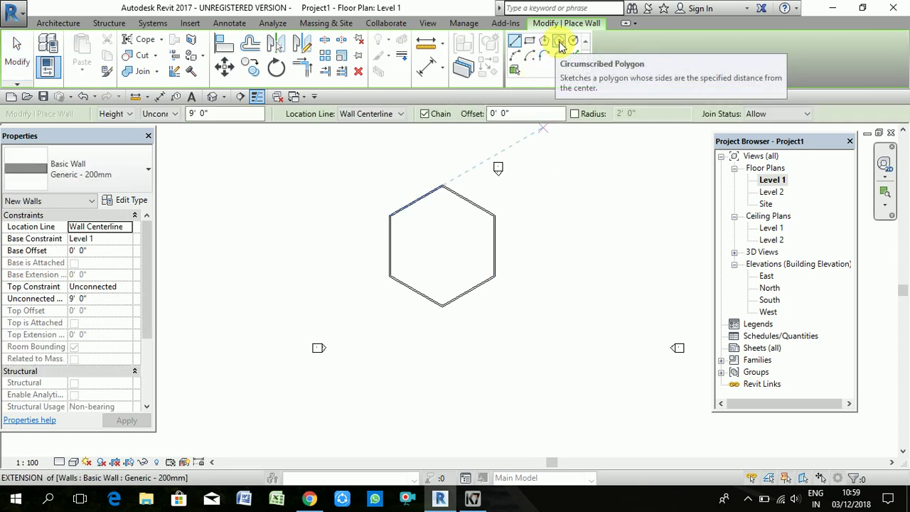
{"action": "left_click", "coordinate": [560, 43]}
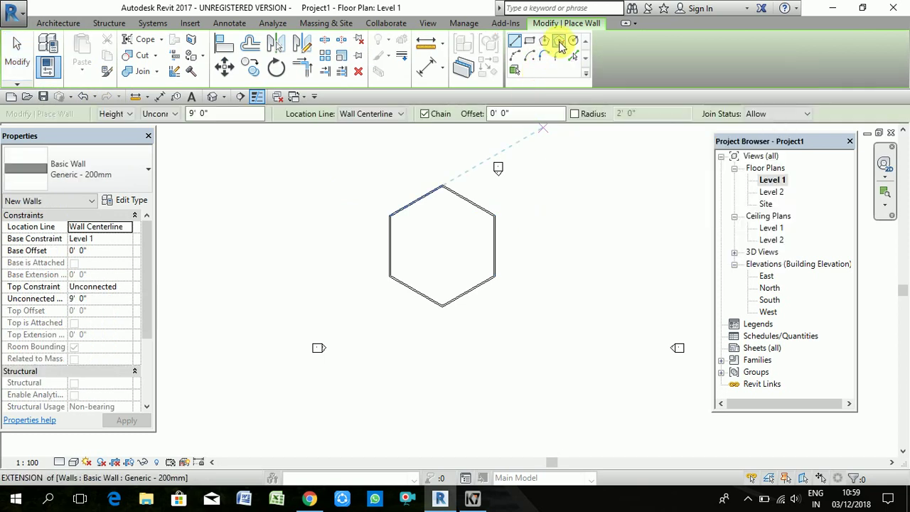
{"action": "left_click", "coordinate": [527, 317]}
{"action": "left_click", "coordinate": [565, 340]}
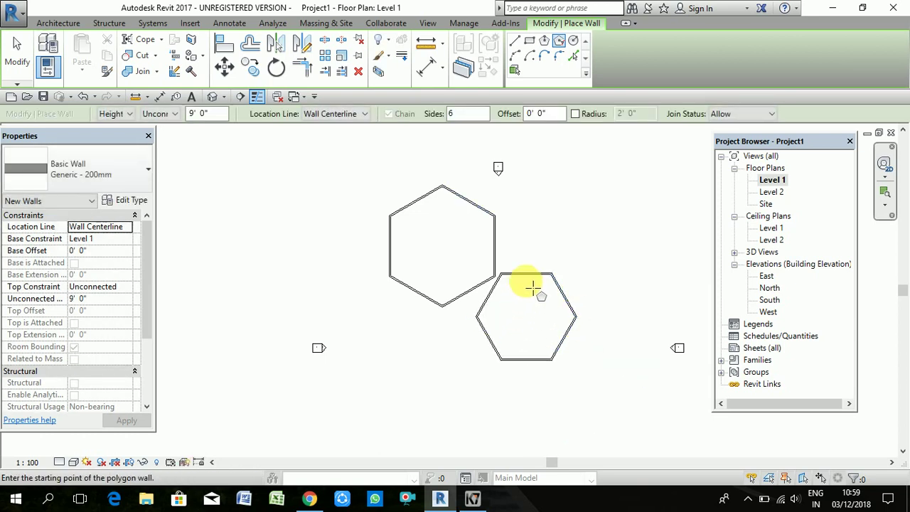
Step: Crossing-select both hexagonal walls and delete them
{"action": "key", "text": "Escape"}
{"action": "key", "text": "Escape"}
{"action": "left_click", "coordinate": [553, 276]}
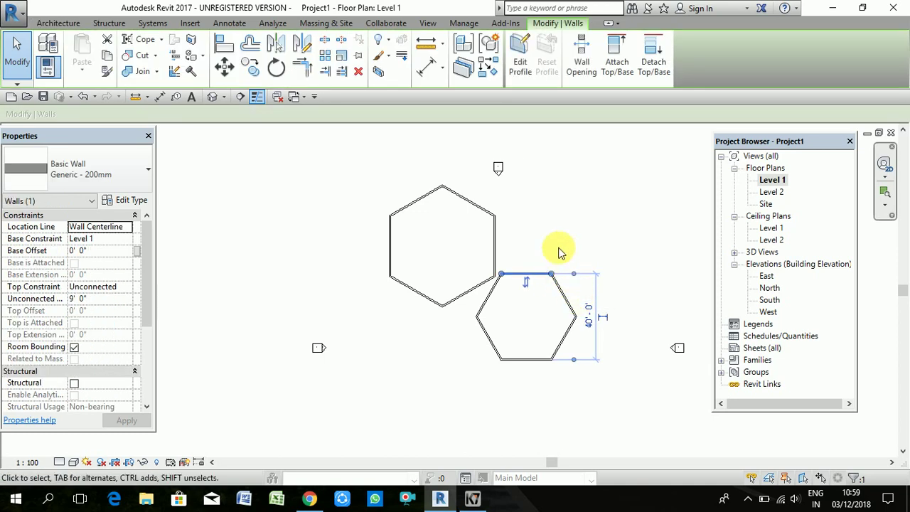
{"action": "left_click", "coordinate": [559, 251]}
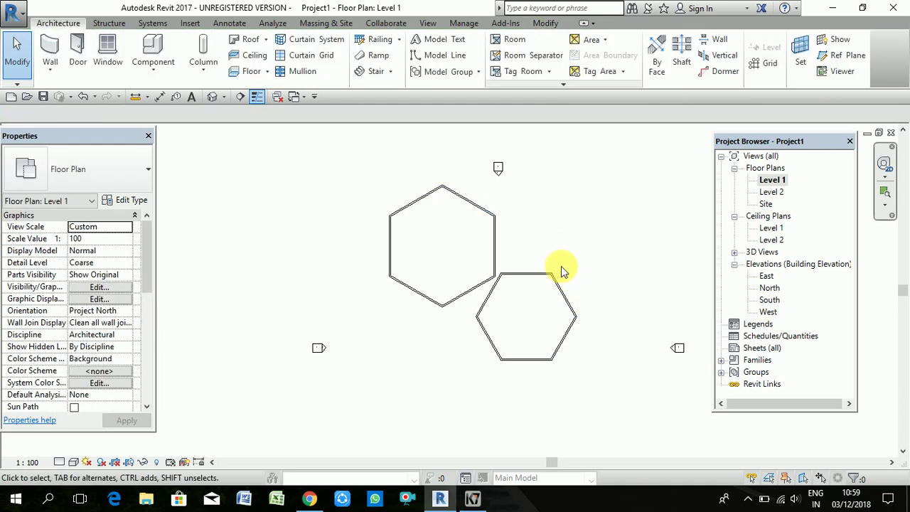
{"action": "left_click_drag", "start_coordinate": [569, 210], "coordinate": [375, 362]}
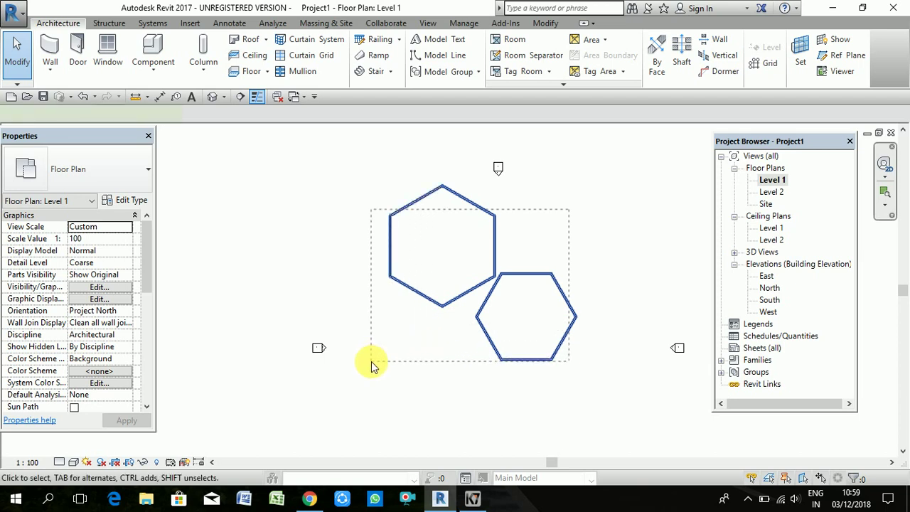
{"action": "key", "text": "Delete"}
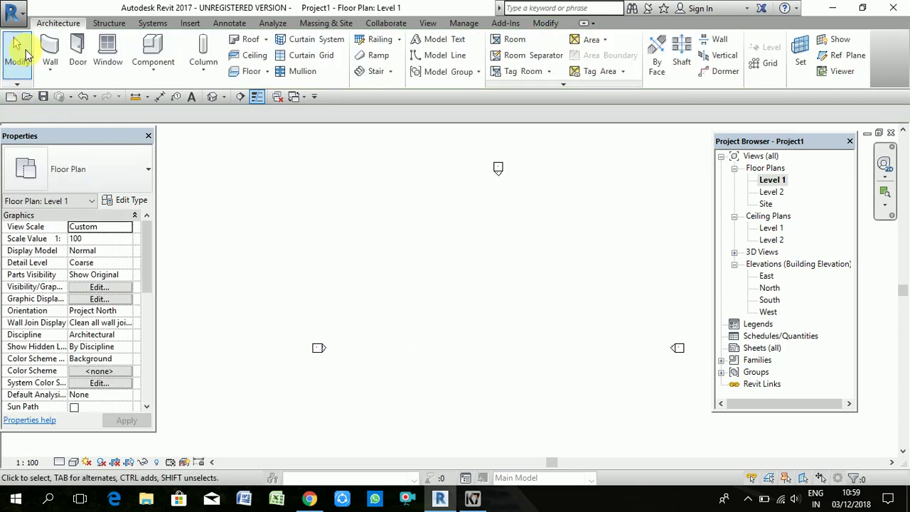
Step: Draw a circular architectural wall with a 36' radius and select its radius dimension for editing
{"action": "left_click", "coordinate": [51, 68]}
{"action": "left_click", "coordinate": [79, 90]}
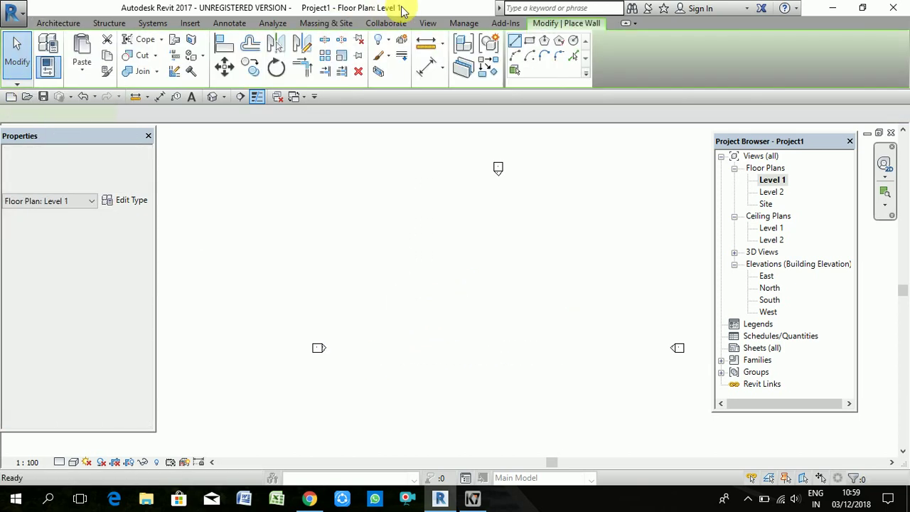
{"action": "left_click", "coordinate": [573, 43]}
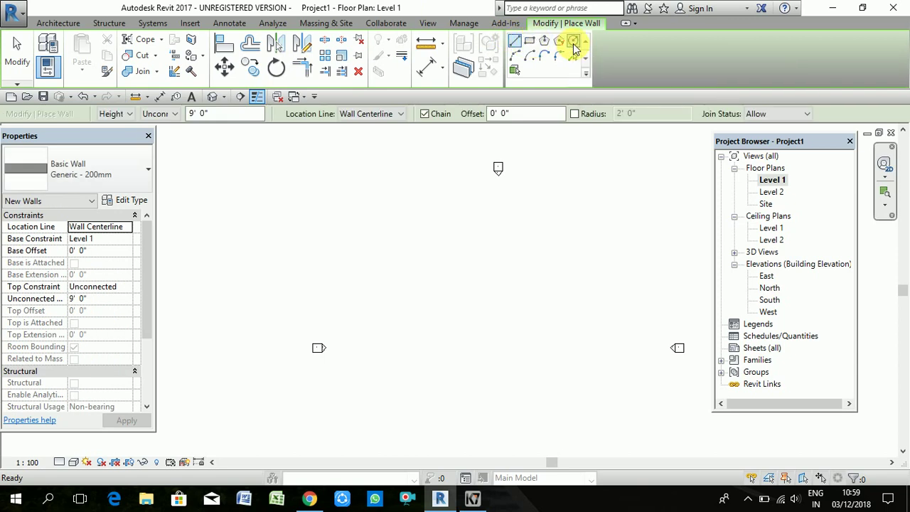
{"action": "key", "text": "Escape"}
{"action": "key", "text": "Escape"}
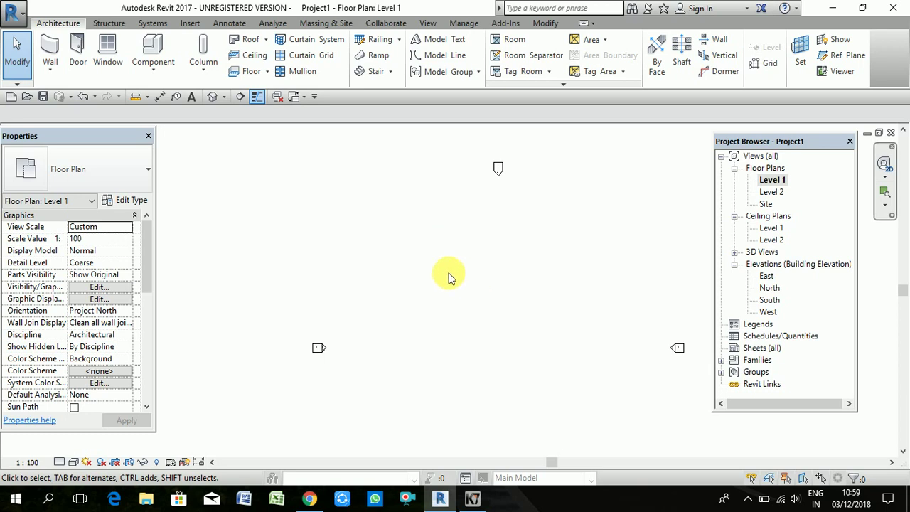
{"action": "left_click", "coordinate": [49, 70]}
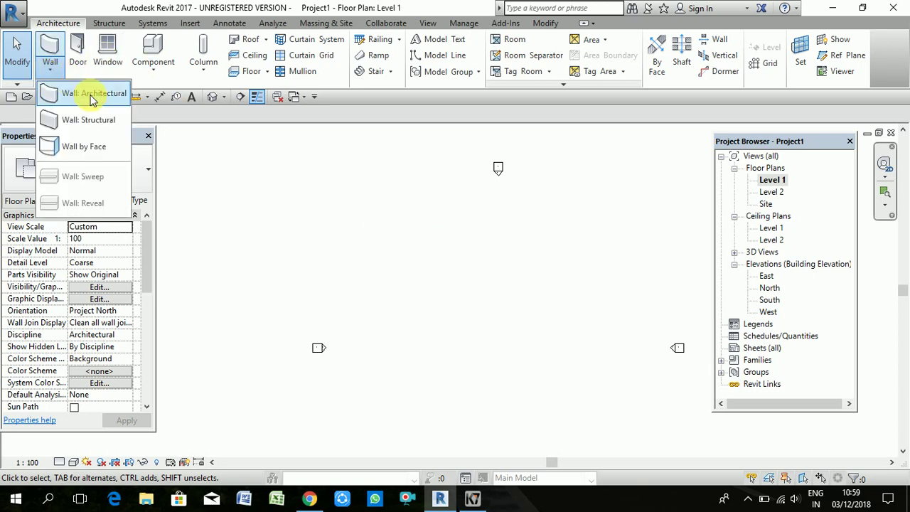
{"action": "left_click", "coordinate": [74, 93]}
{"action": "left_click", "coordinate": [572, 41]}
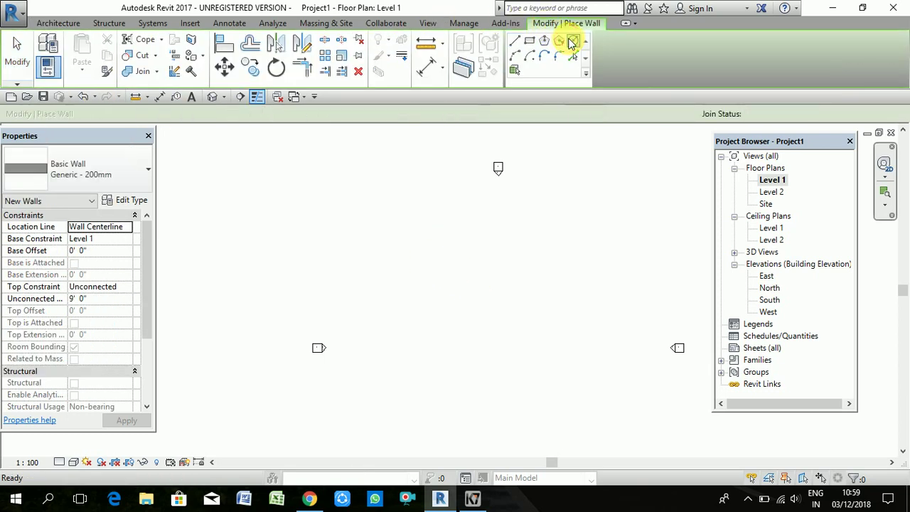
{"action": "left_click", "coordinate": [459, 289]}
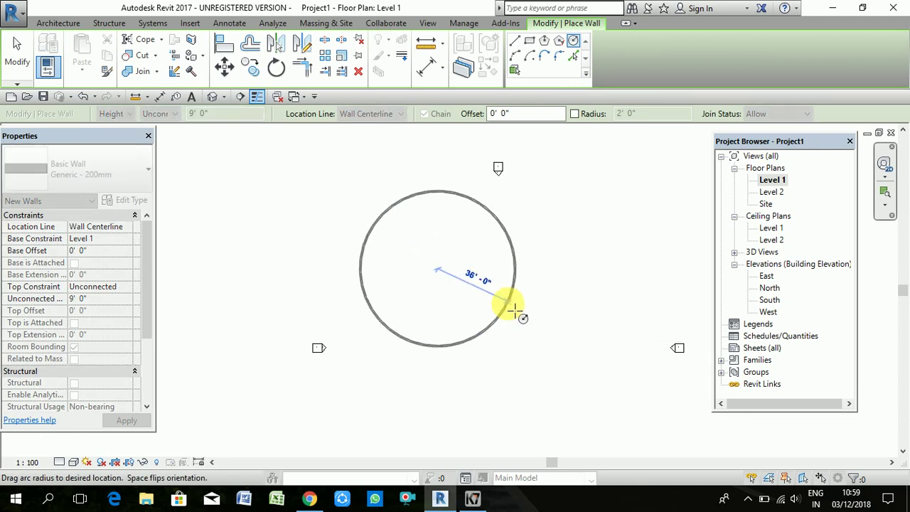
{"action": "left_click", "coordinate": [509, 306]}
{"action": "left_click", "coordinate": [453, 237]}
{"action": "type", "text": "10'"}
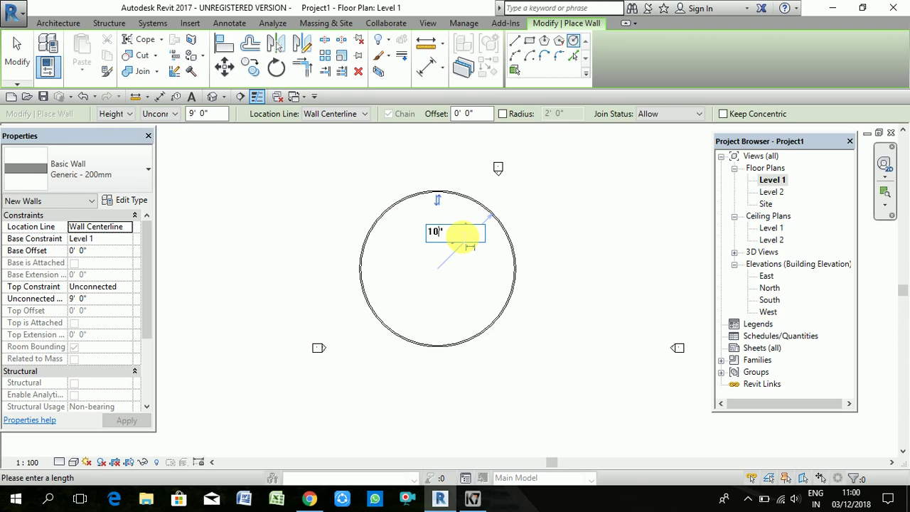
Step: Confirm the typed radius value and exit wall placement
{"action": "key", "text": "Return"}
{"action": "scroll", "coordinate": [448, 281], "scroll_direction": "up", "scroll_amount": 1}
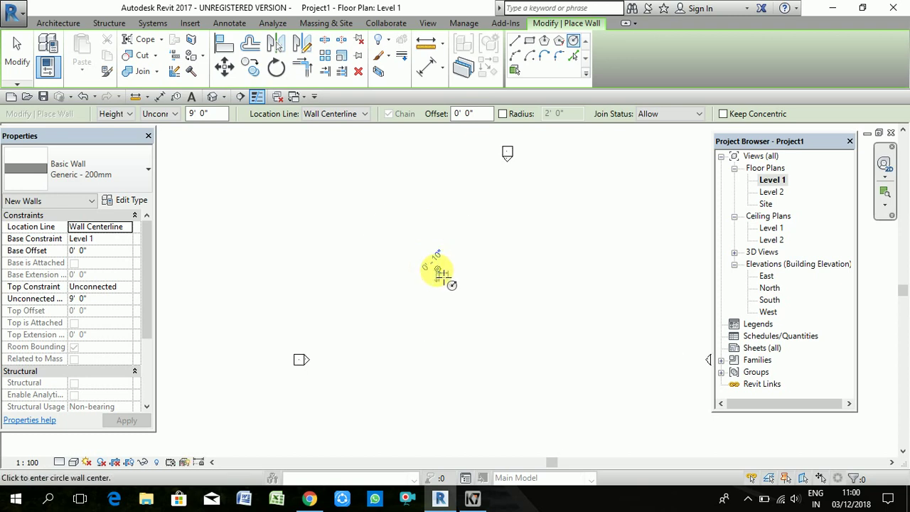
{"action": "scroll", "coordinate": [446, 275], "scroll_direction": "up", "scroll_amount": 2}
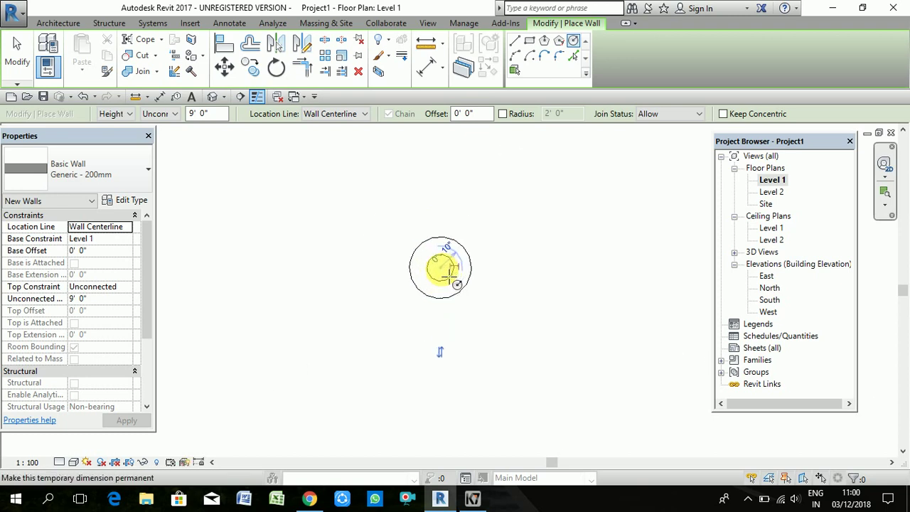
{"action": "scroll", "coordinate": [449, 272], "scroll_direction": "up", "scroll_amount": 2}
{"action": "scroll", "coordinate": [446, 267], "scroll_direction": "up", "scroll_amount": 1}
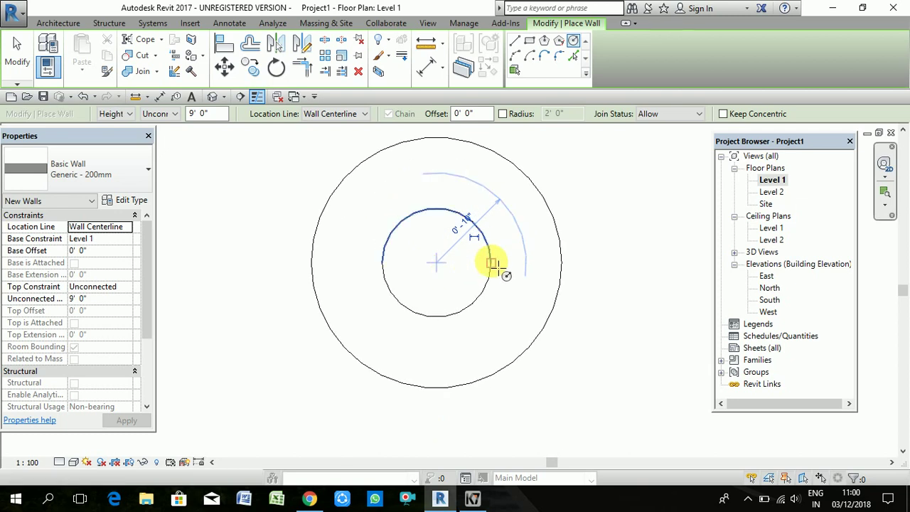
{"action": "scroll", "coordinate": [501, 249], "scroll_direction": "down", "scroll_amount": 1}
{"action": "scroll", "coordinate": [498, 242], "scroll_direction": "down", "scroll_amount": 1}
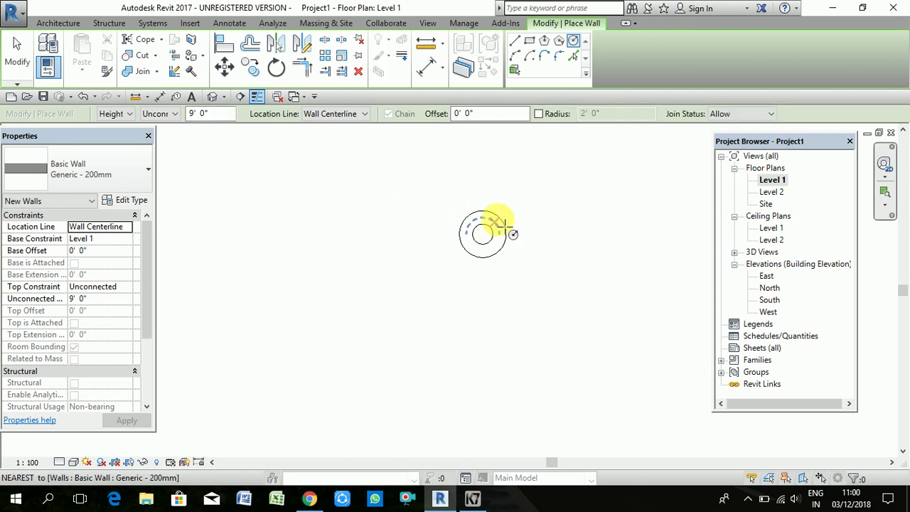
{"action": "key", "text": "Escape"}
{"action": "key", "text": "Escape"}
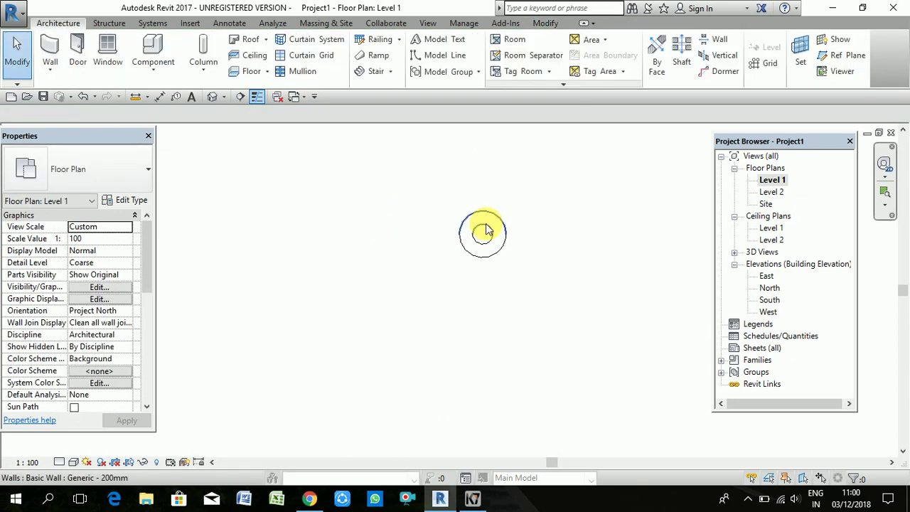
Step: Reselect the circular wall, set its radius dimension to 10' 0", then deselect it
{"action": "left_click", "coordinate": [486, 226]}
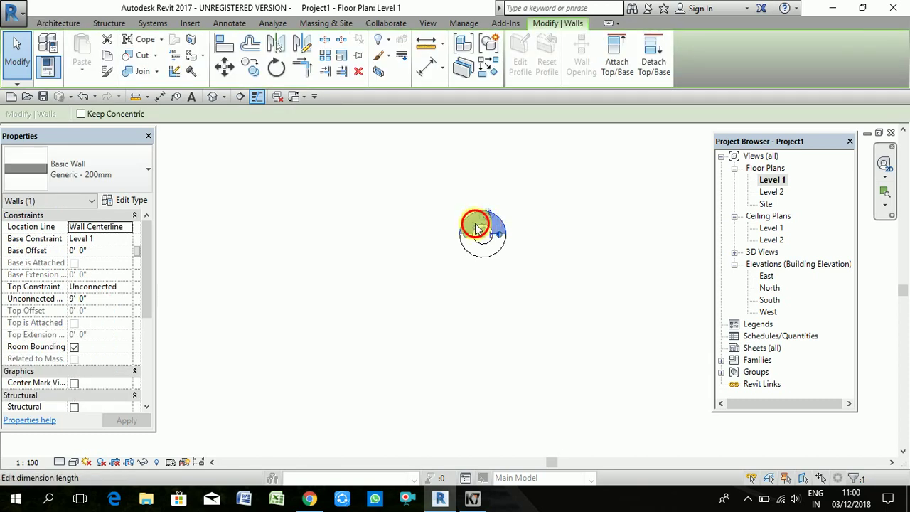
{"action": "left_click", "coordinate": [477, 227]}
{"action": "type", "text": "10"}
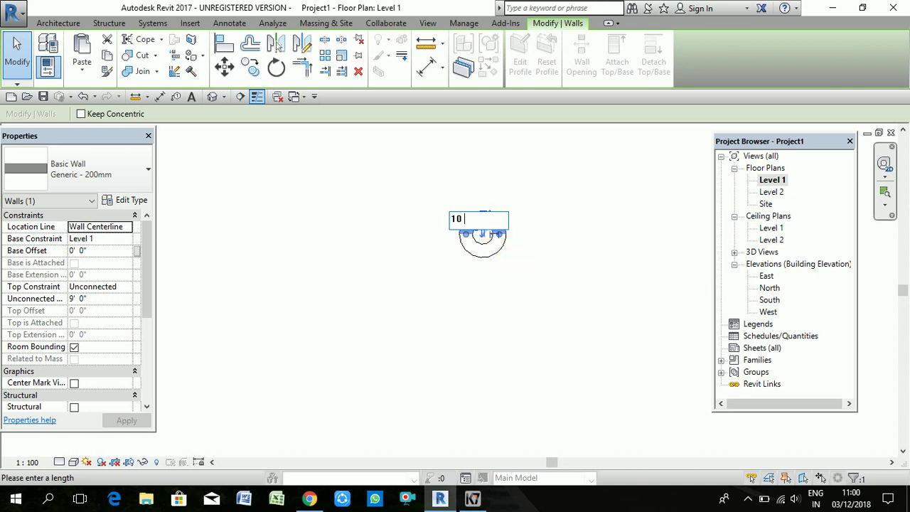
{"action": "key", "text": "Return"}
{"action": "scroll", "coordinate": [510, 258], "scroll_direction": "down", "scroll_amount": 2}
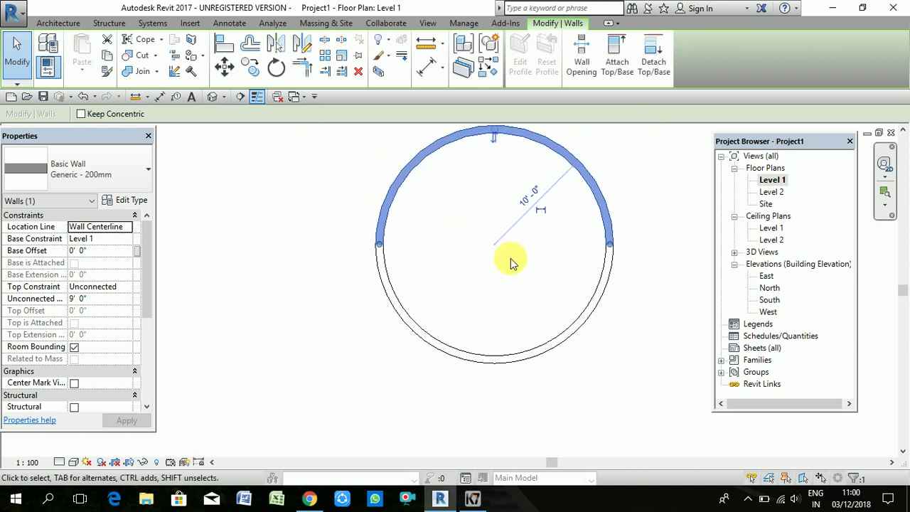
{"action": "scroll", "coordinate": [540, 234], "scroll_direction": "down", "scroll_amount": 2}
{"action": "right_click", "coordinate": [610, 170]}
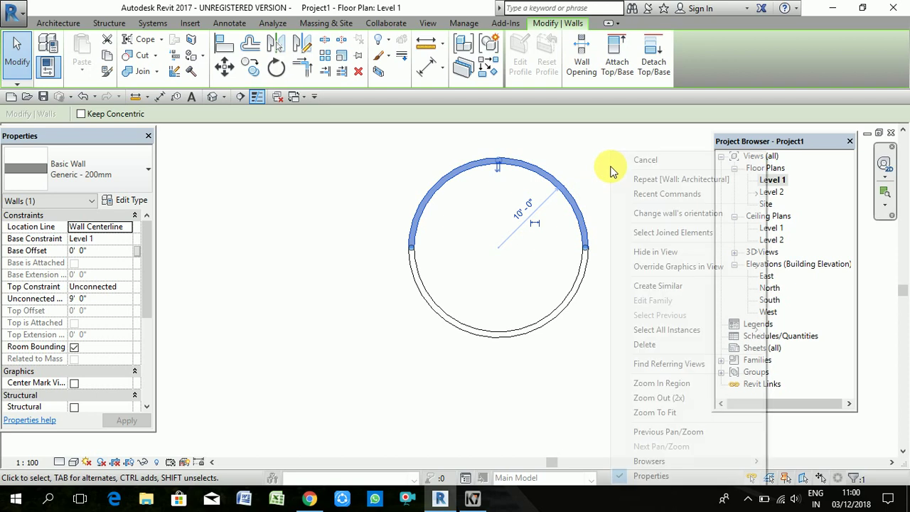
{"action": "key", "text": "Escape"}
{"action": "key", "text": "Escape"}
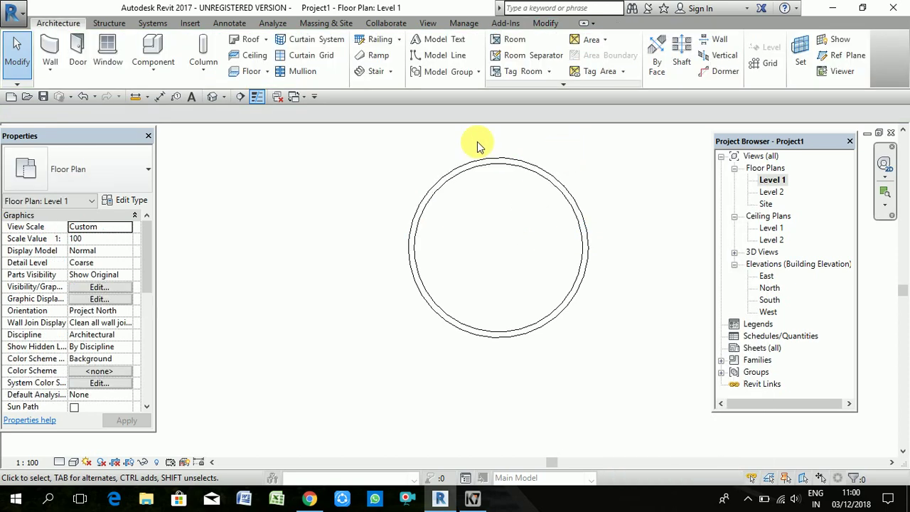
Step: In 3D, drag both halves of the cylindrical wall taller, then undo to keep the original height
{"action": "left_click", "coordinate": [215, 97]}
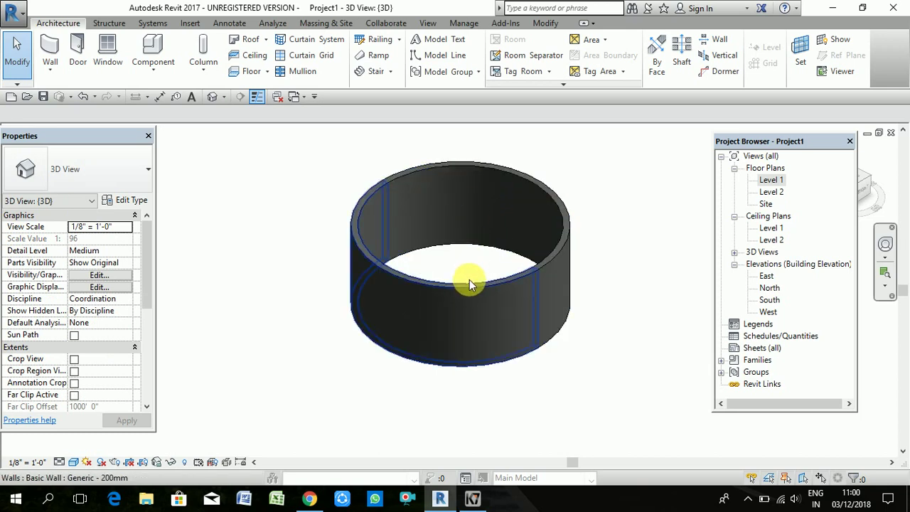
{"action": "left_click", "coordinate": [469, 280]}
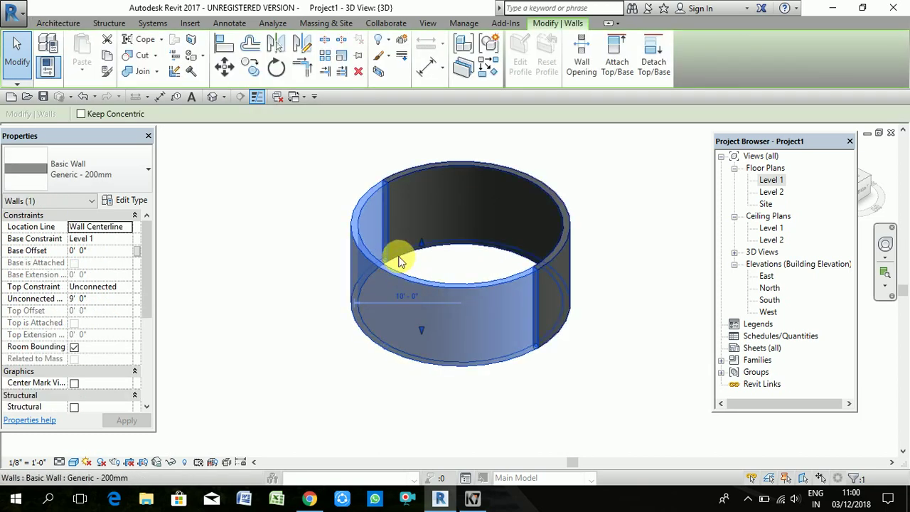
{"action": "left_click_drag", "start_coordinate": [418, 239], "coordinate": [424, 162]}
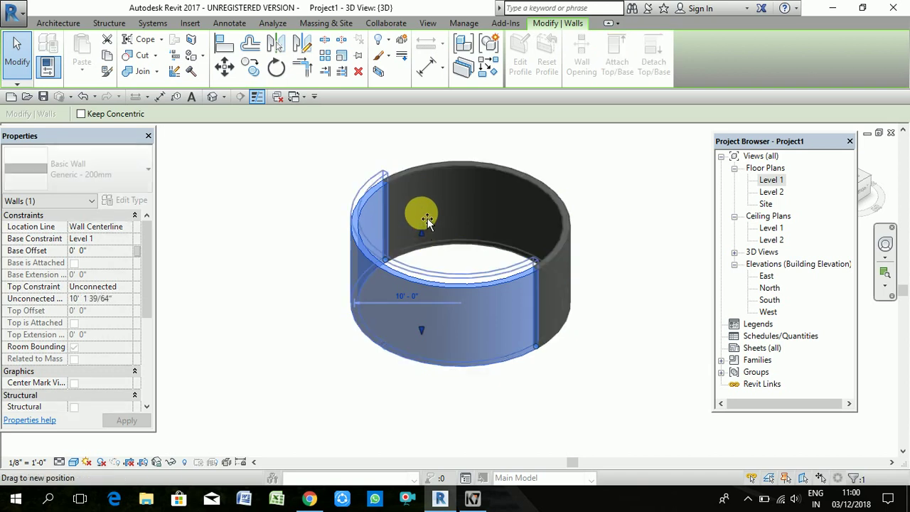
{"action": "left_click", "coordinate": [492, 166]}
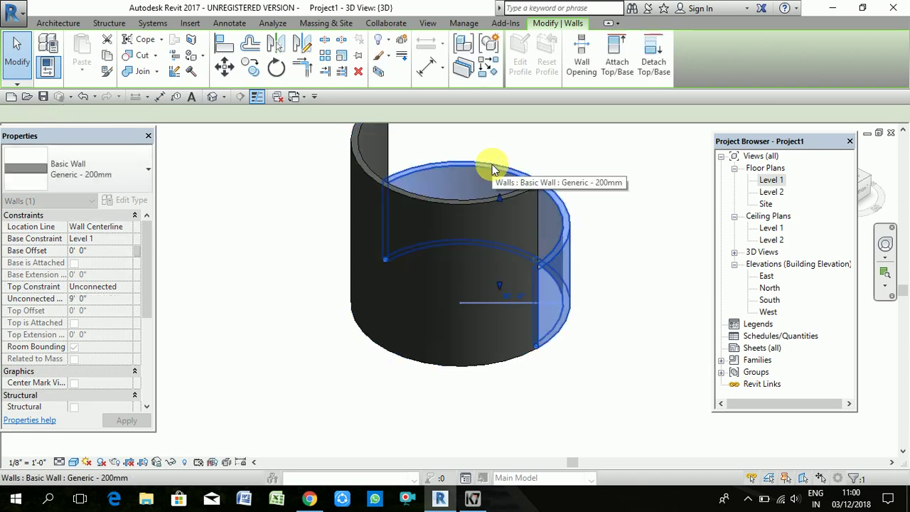
{"action": "left_click_drag", "start_coordinate": [502, 203], "coordinate": [491, 146]}
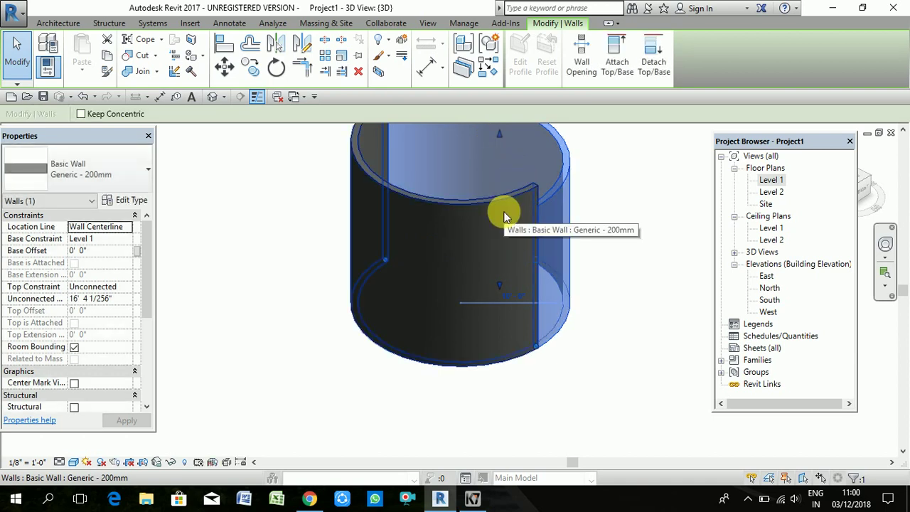
{"action": "key", "text": "ctrl+z"}
{"action": "key", "text": "ctrl+z"}
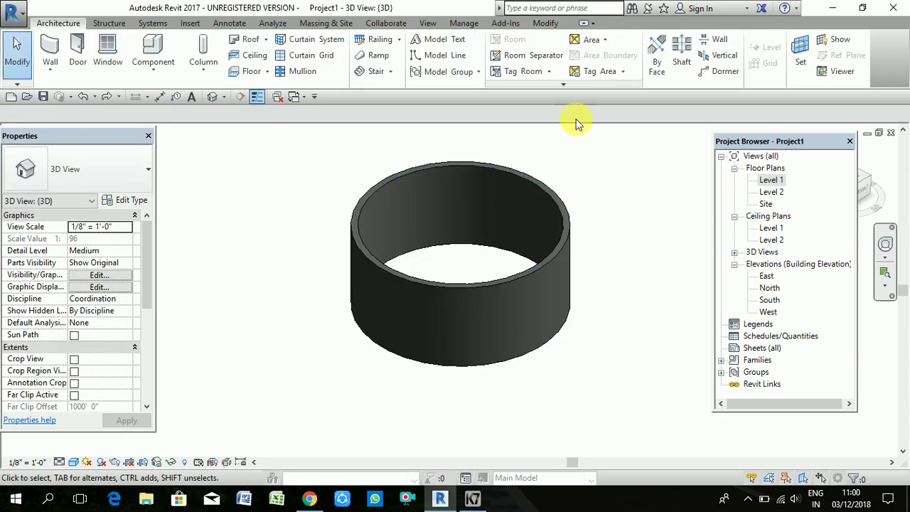
Step: On the Level 1 plan, window-select the circular wall and delete it
{"action": "double_click", "coordinate": [771, 180]}
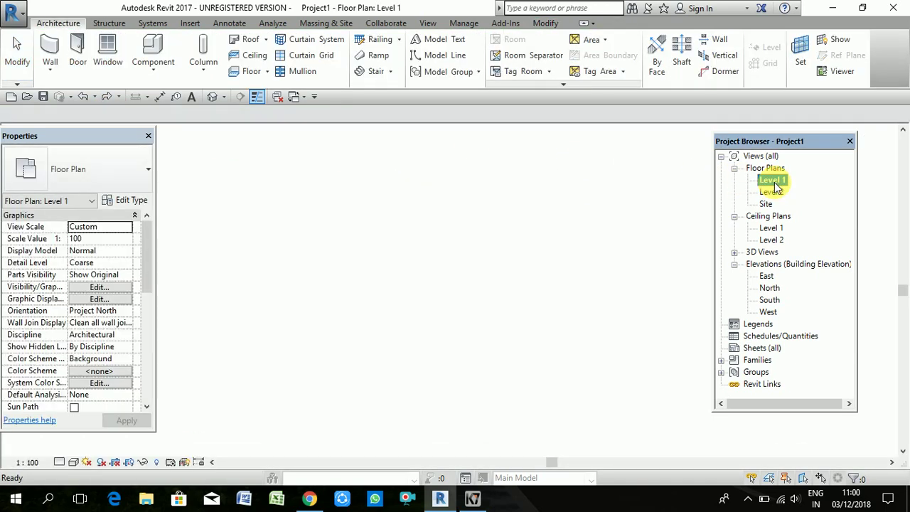
{"action": "left_click", "coordinate": [599, 191]}
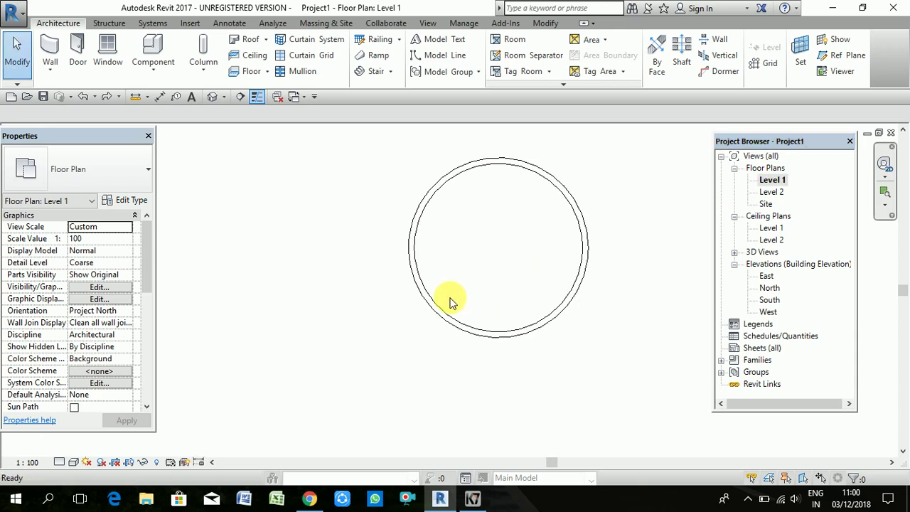
{"action": "left_click_drag", "start_coordinate": [590, 163], "coordinate": [410, 318]}
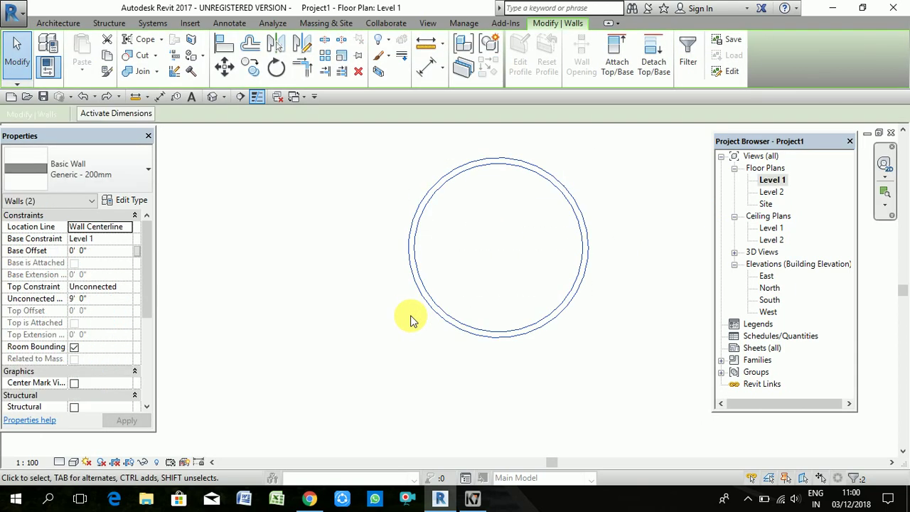
{"action": "key", "text": "Delete"}
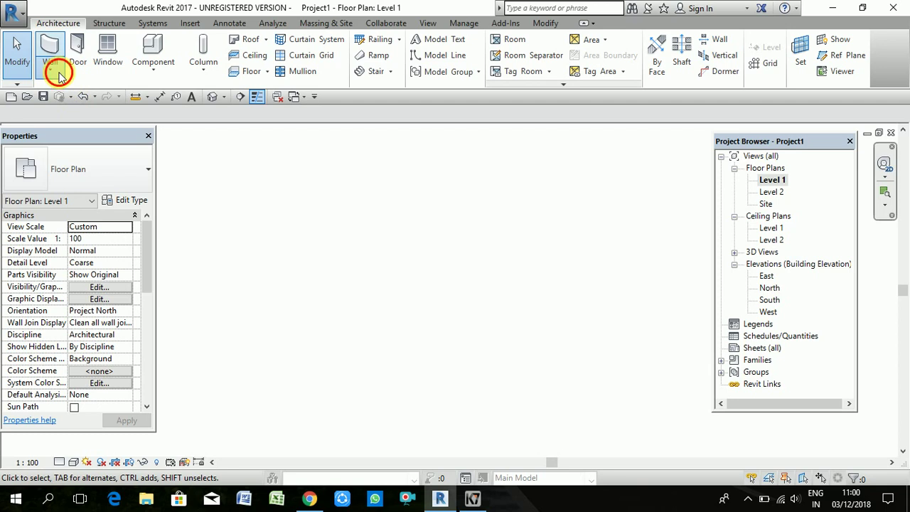
Step: Draw an open Start-End-Radius arc wall through start, end and top points
{"action": "left_click", "coordinate": [61, 76]}
{"action": "left_click", "coordinate": [69, 91]}
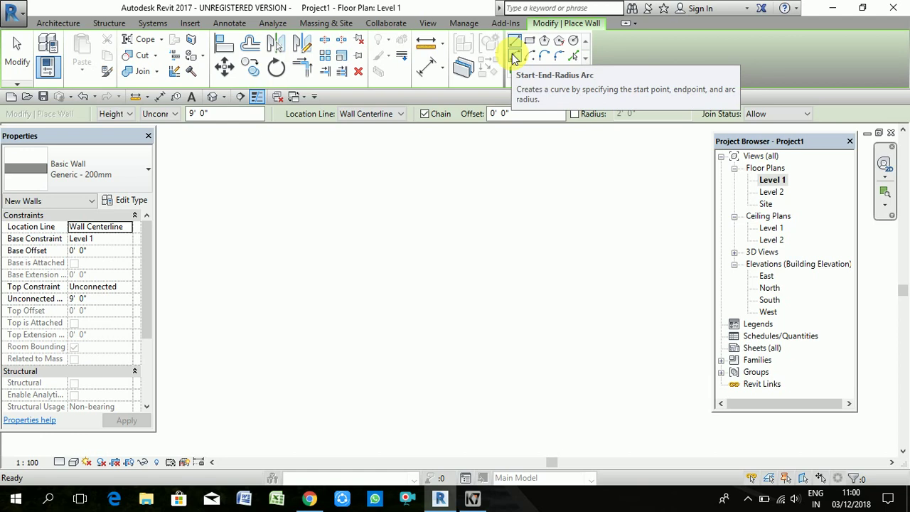
{"action": "mouse_move", "coordinate": [515, 57]}
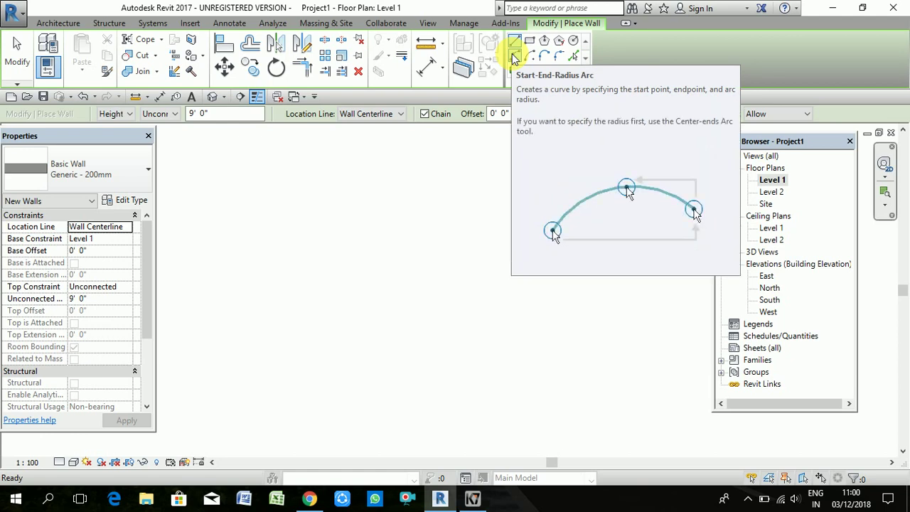
{"action": "left_click", "coordinate": [513, 57]}
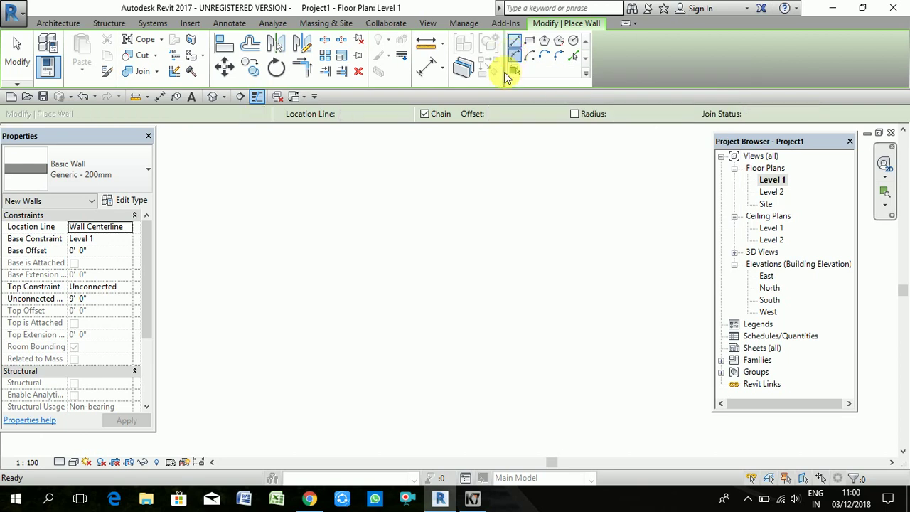
{"action": "left_click", "coordinate": [346, 285]}
{"action": "left_click", "coordinate": [405, 208]}
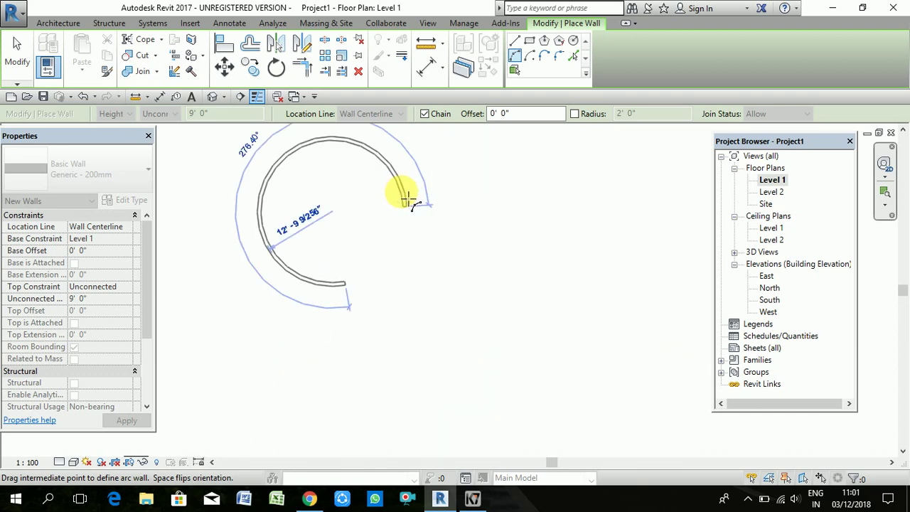
{"action": "left_click", "coordinate": [361, 176]}
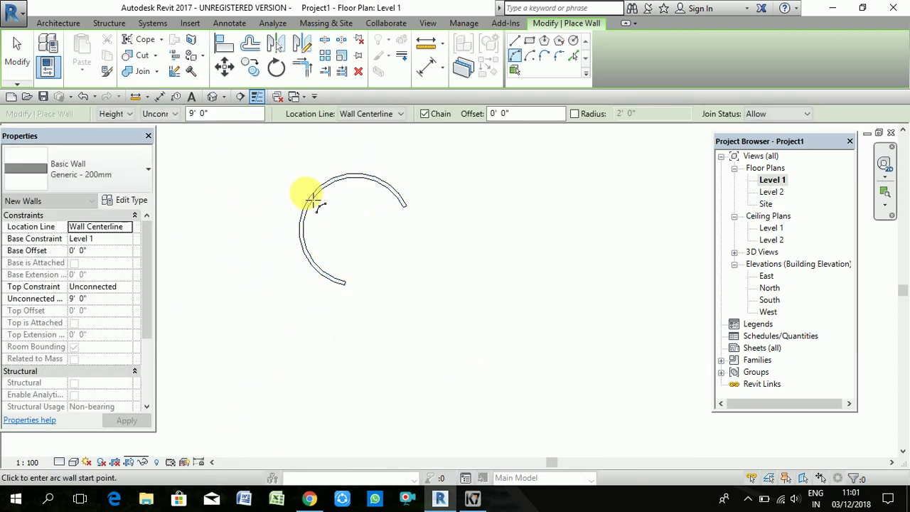
{"action": "key", "text": "Escape"}
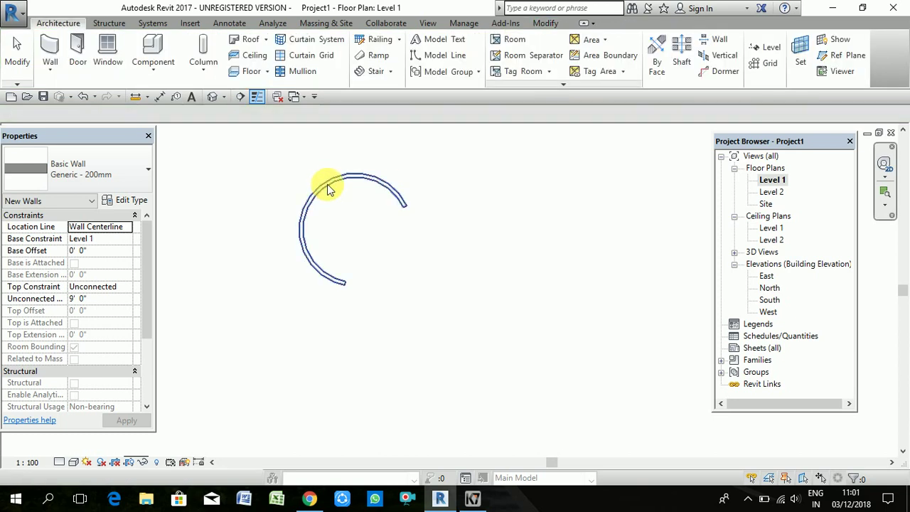
{"action": "left_click", "coordinate": [326, 183]}
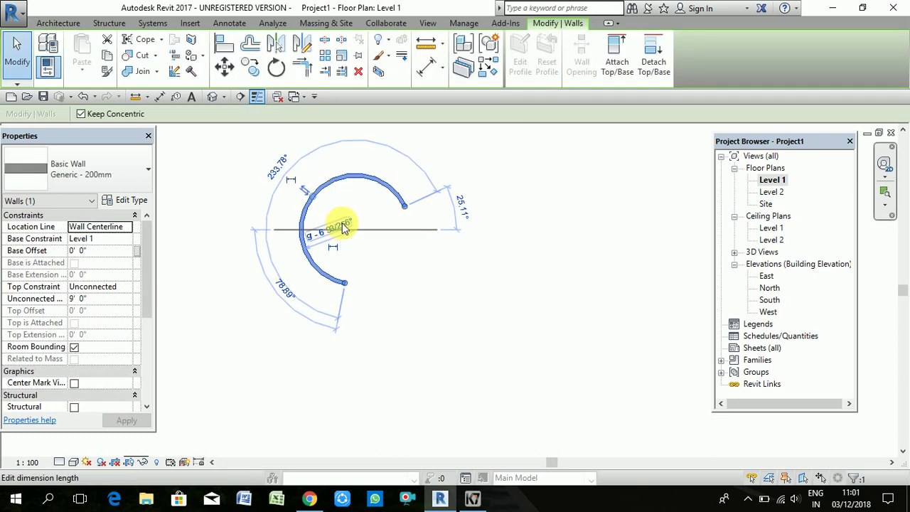
{"action": "key", "text": "Escape"}
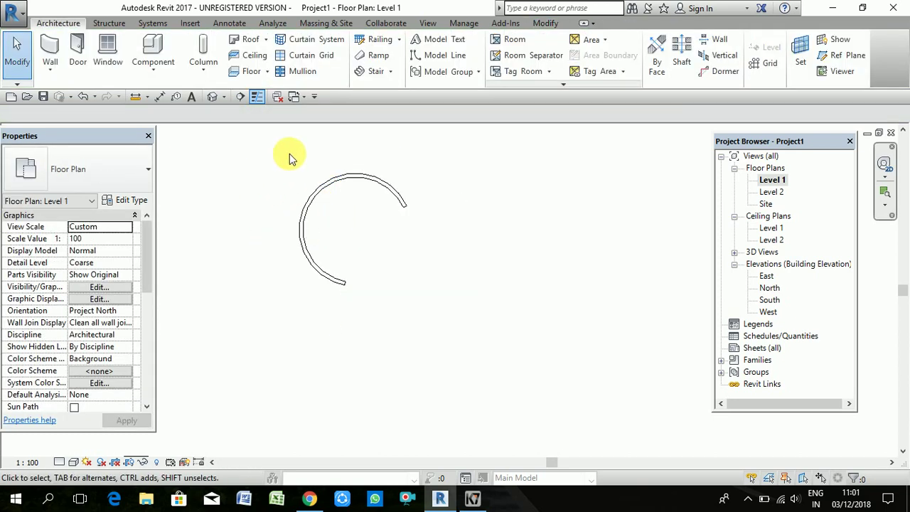
{"action": "left_click", "coordinate": [216, 97]}
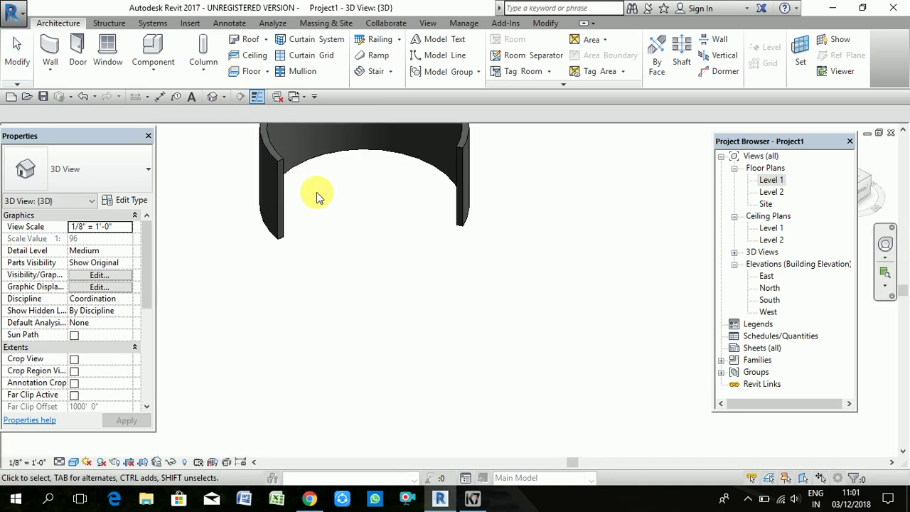
{"action": "middle_click_drag", "start_coordinate": [307, 141], "coordinate": [283, 139], "text": "shift"}
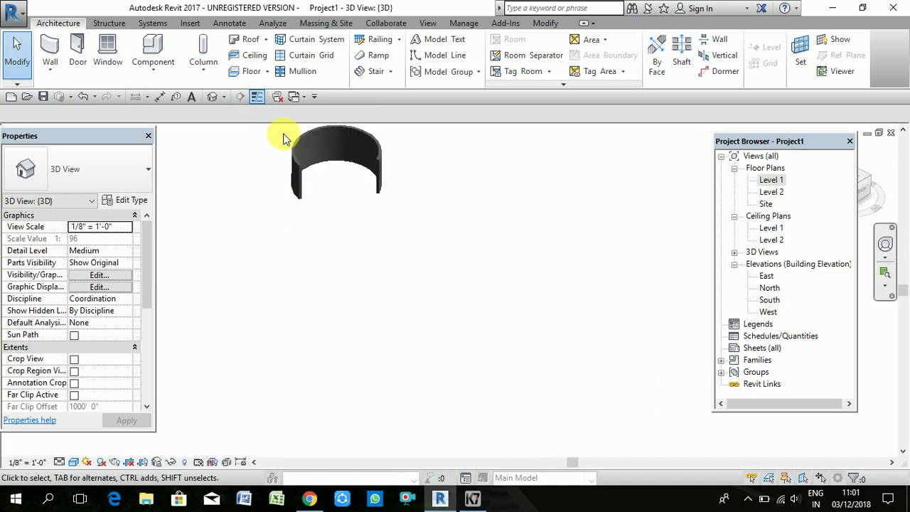
{"action": "scroll", "coordinate": [282, 139], "scroll_direction": "up", "scroll_amount": 3}
{"action": "scroll", "coordinate": [283, 139], "scroll_direction": "up", "scroll_amount": 2}
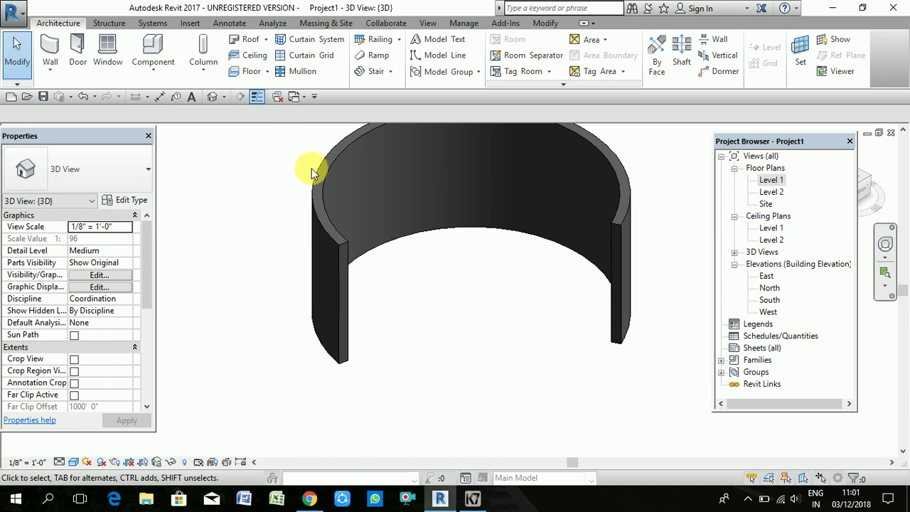
{"action": "scroll", "coordinate": [311, 169], "scroll_direction": "down", "scroll_amount": 2}
{"action": "scroll", "coordinate": [311, 168], "scroll_direction": "down", "scroll_amount": 1}
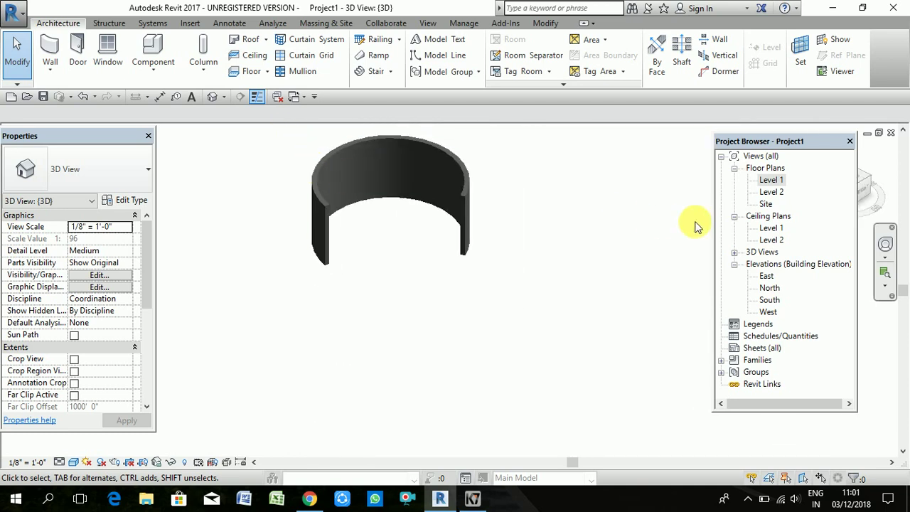
{"action": "double_click", "coordinate": [781, 182]}
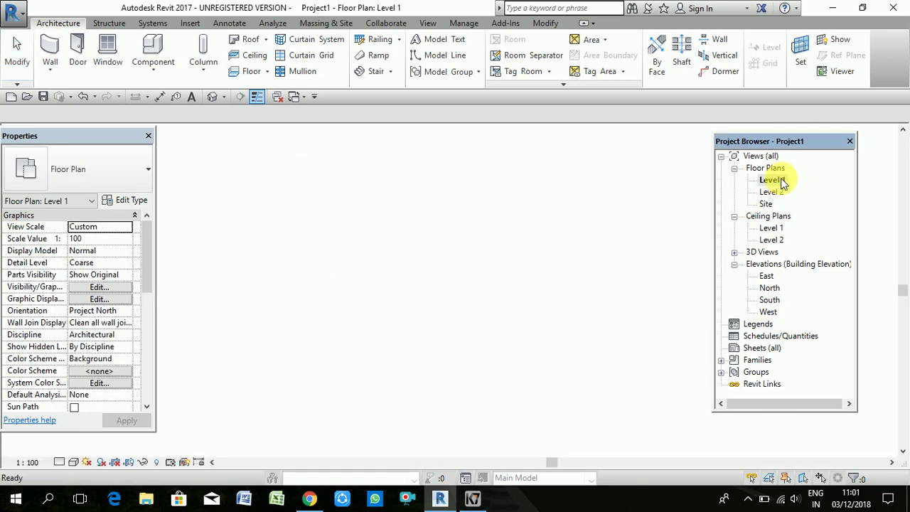
Step: Begin a Center-ends Arc wall, then cancel it after the centre click
{"action": "left_click", "coordinate": [49, 70]}
{"action": "left_click", "coordinate": [76, 97]}
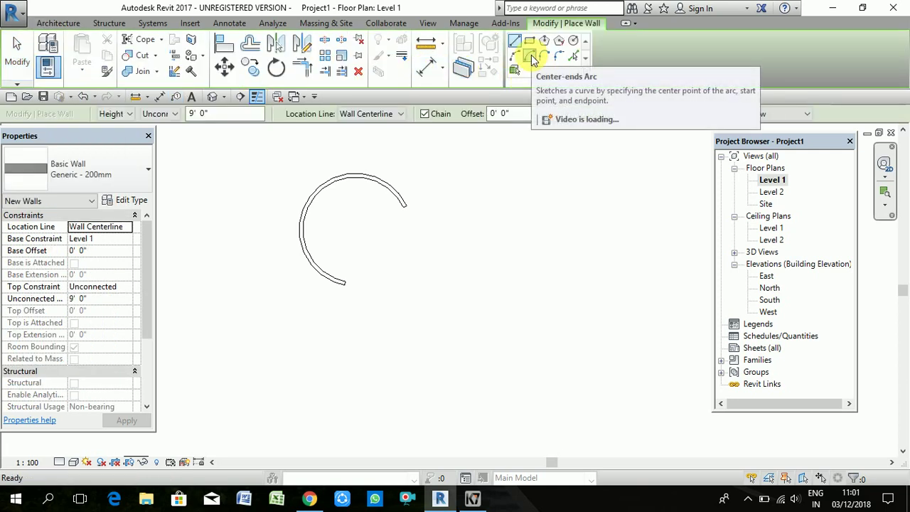
{"action": "left_click", "coordinate": [531, 57]}
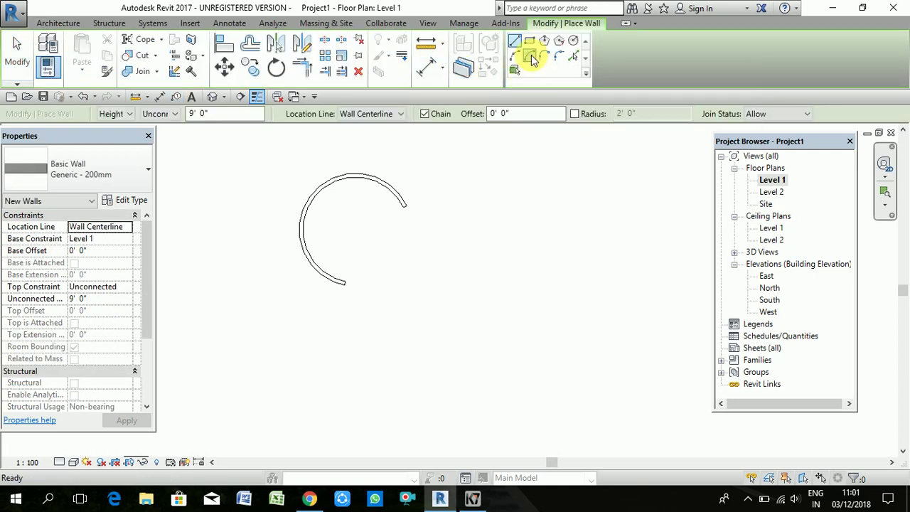
{"action": "left_click", "coordinate": [473, 245]}
{"action": "key", "text": "Escape"}
{"action": "key", "text": "Escape"}
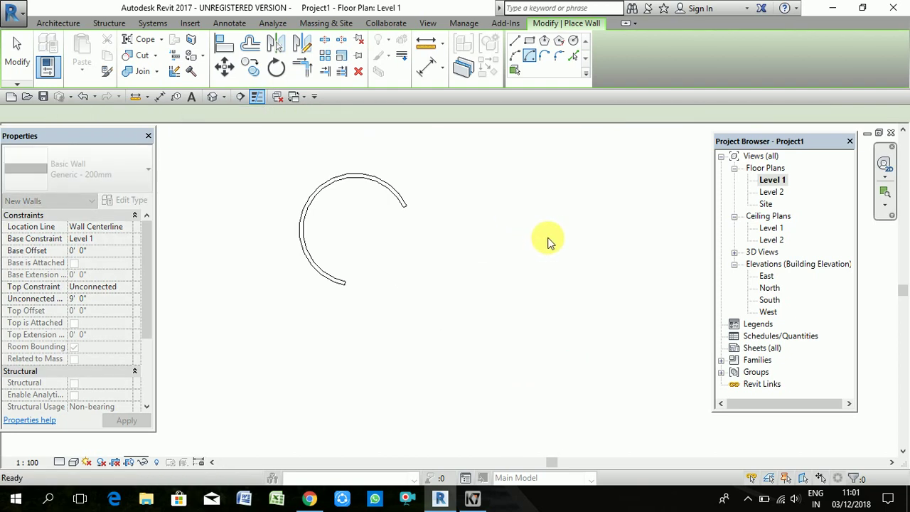
{"action": "scroll", "coordinate": [548, 242], "scroll_direction": "down", "scroll_amount": 1}
{"action": "scroll", "coordinate": [548, 240], "scroll_direction": "down", "scroll_amount": 2}
{"action": "scroll", "coordinate": [545, 254], "scroll_direction": "down", "scroll_amount": 1}
{"action": "scroll", "coordinate": [568, 271], "scroll_direction": "down", "scroll_amount": 2}
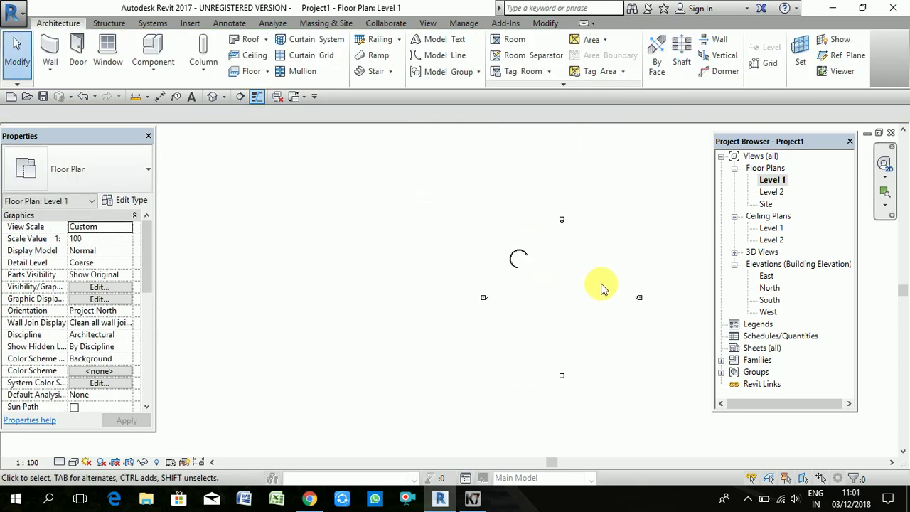
{"action": "scroll", "coordinate": [601, 288], "scroll_direction": "up", "scroll_amount": 1}
{"action": "scroll", "coordinate": [593, 291], "scroll_direction": "up", "scroll_amount": 2}
{"action": "scroll", "coordinate": [540, 277], "scroll_direction": "up", "scroll_amount": 1}
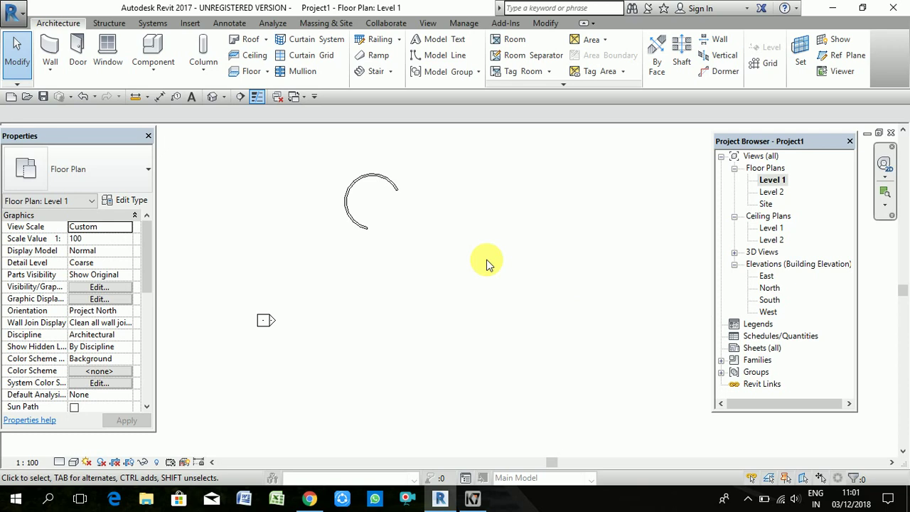
Step: Restart architectural wall placement and exit it again, leaving the arc wall unchanged
{"action": "left_click", "coordinate": [50, 69]}
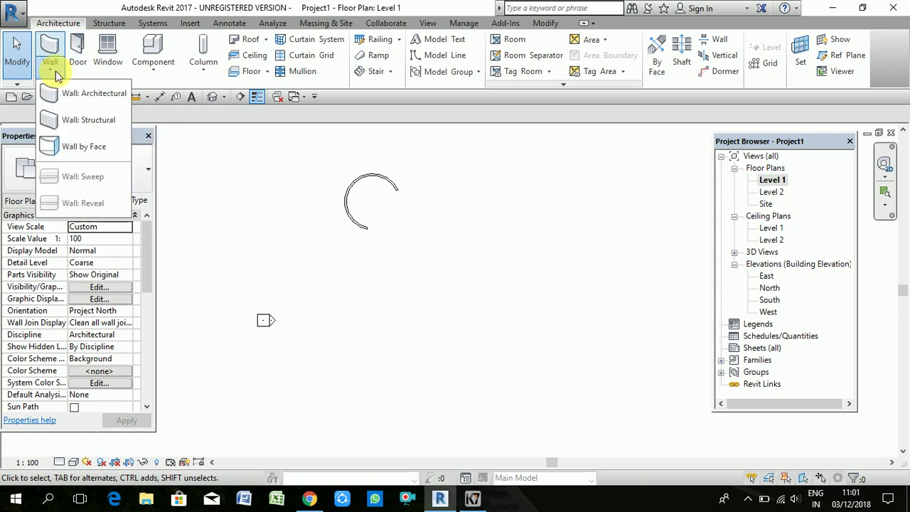
{"action": "left_click", "coordinate": [71, 91]}
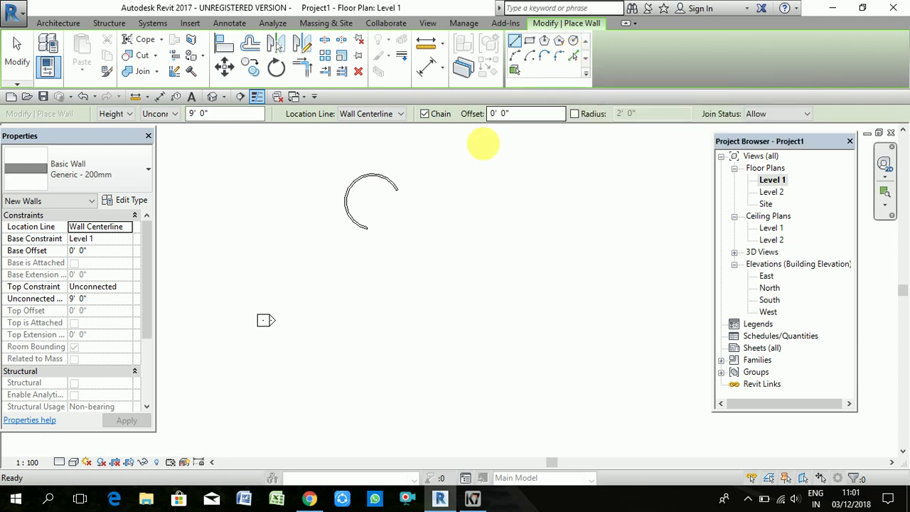
{"action": "key", "text": "Escape"}
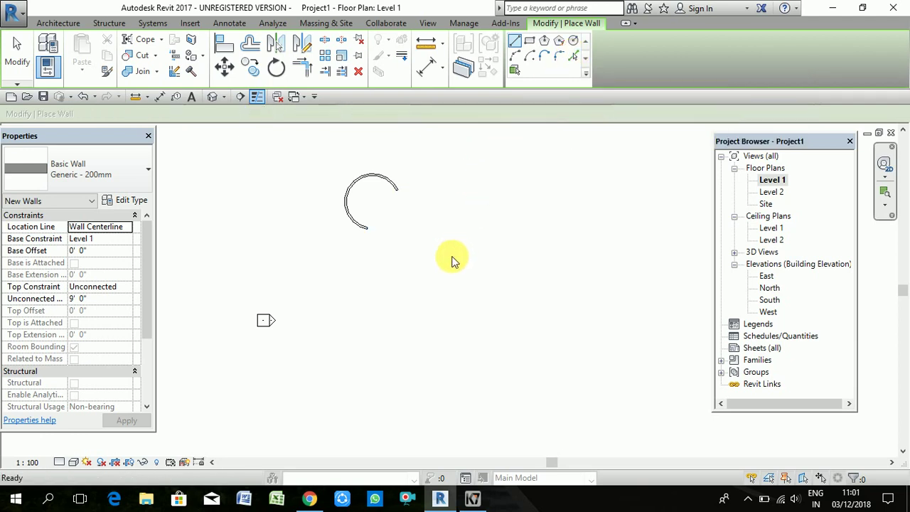
{"action": "key", "text": "Escape"}
{"action": "left_click", "coordinate": [48, 79]}
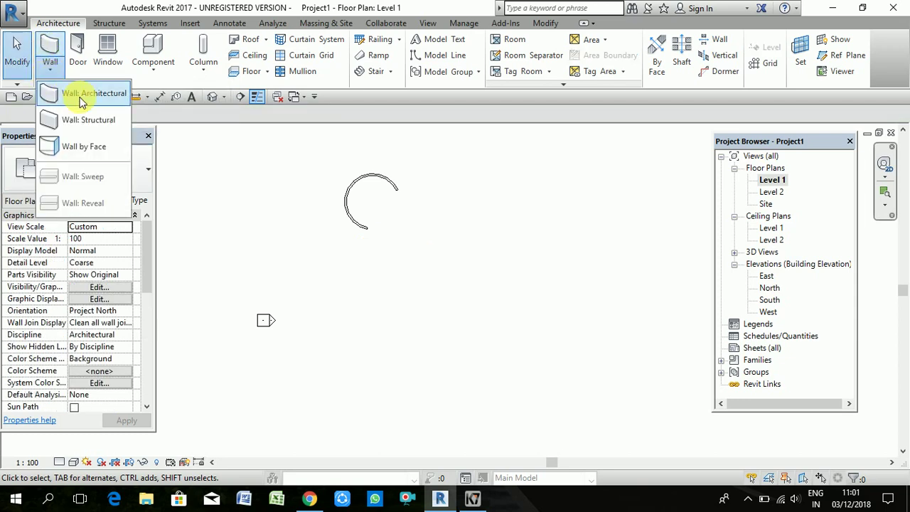
Step: Place a straight horizontal architectural wall below and right of the arc wall
{"action": "left_click", "coordinate": [73, 93]}
{"action": "left_click", "coordinate": [447, 274]}
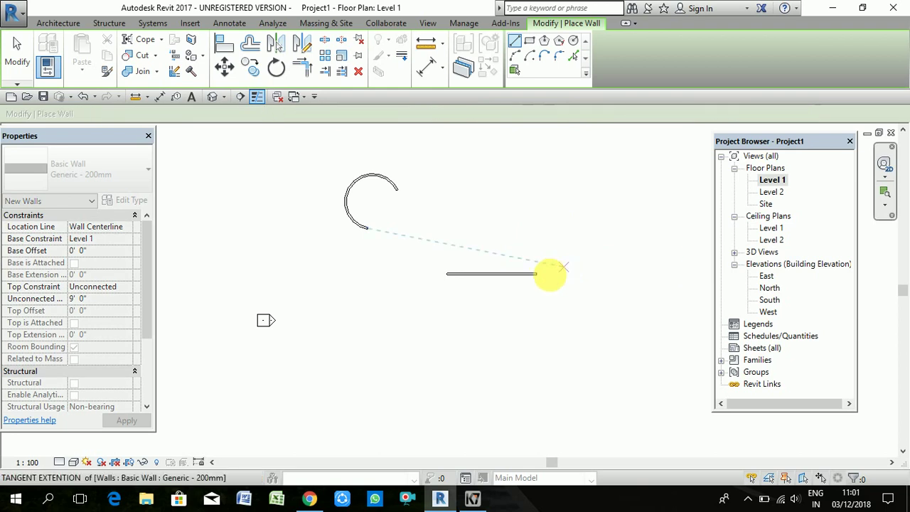
{"action": "key", "text": "Escape"}
{"action": "scroll", "coordinate": [524, 266], "scroll_direction": "up", "scroll_amount": 1}
{"action": "scroll", "coordinate": [524, 265], "scroll_direction": "up", "scroll_amount": 1}
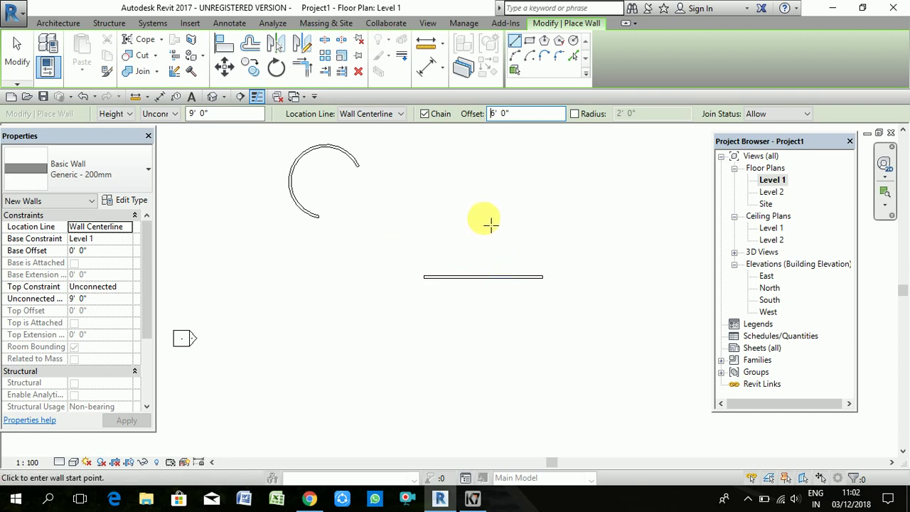
Step: Create parallel walls at 6' 0" offset from the straight wall using Pick Lines
{"action": "left_click", "coordinate": [542, 276]}
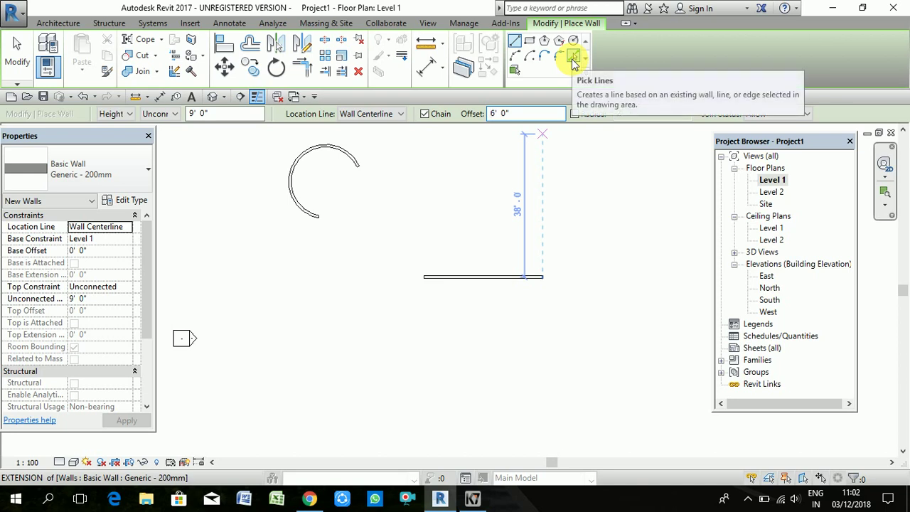
{"action": "left_click", "coordinate": [574, 61]}
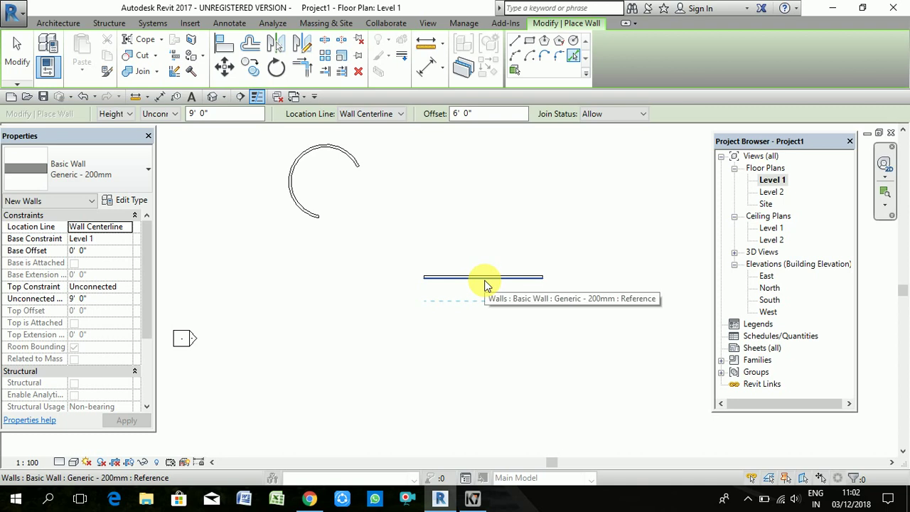
{"action": "left_click", "coordinate": [484, 285]}
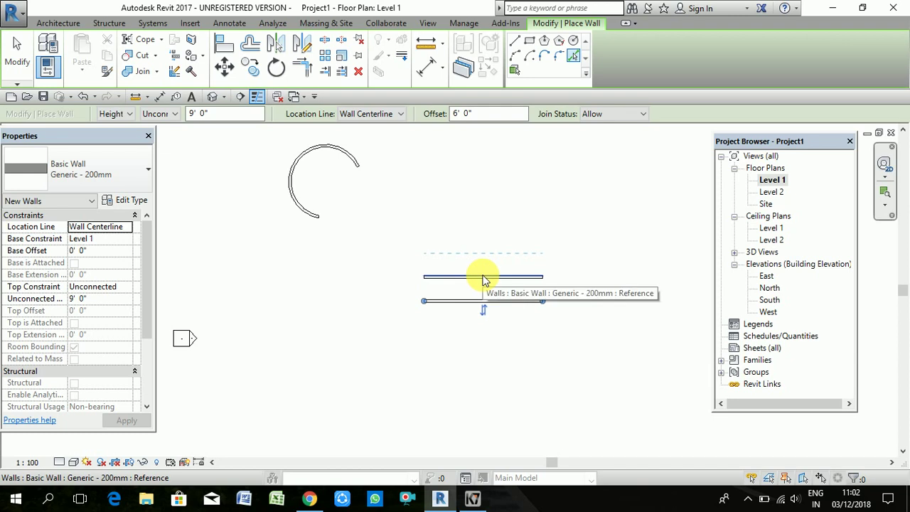
{"action": "left_click", "coordinate": [483, 279]}
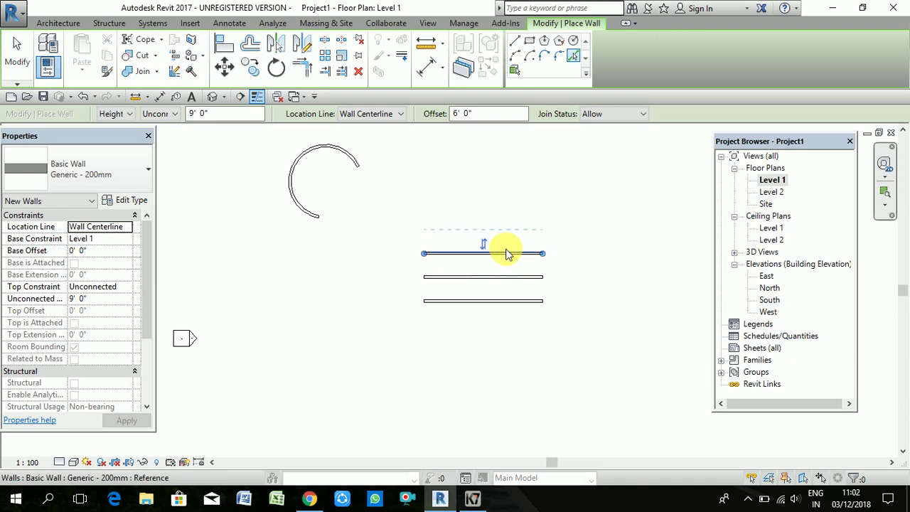
{"action": "left_click", "coordinate": [507, 252]}
{"action": "left_click", "coordinate": [502, 219]}
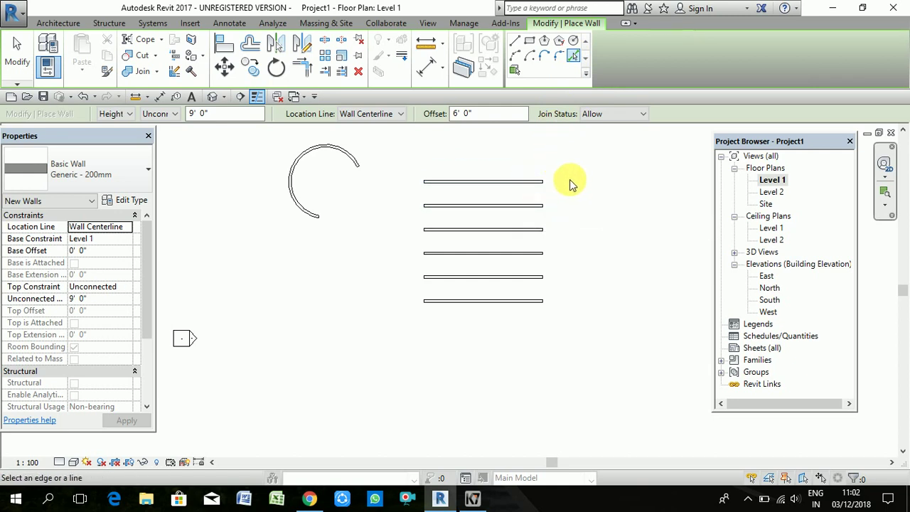
Step: Window-select and delete all six straight walls, then select the arc wall
{"action": "key", "text": "Escape"}
{"action": "key", "text": "Escape"}
{"action": "left_click_drag", "start_coordinate": [559, 157], "coordinate": [415, 354]}
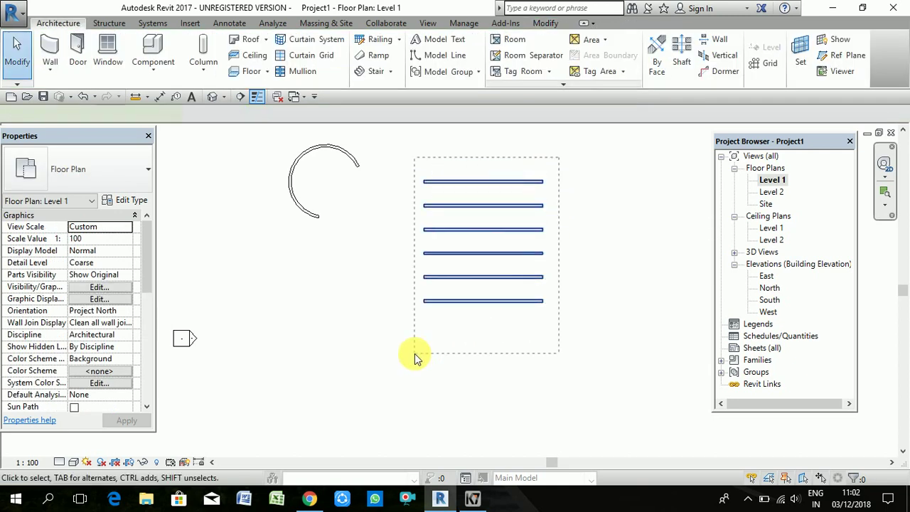
{"action": "key", "text": "Delete"}
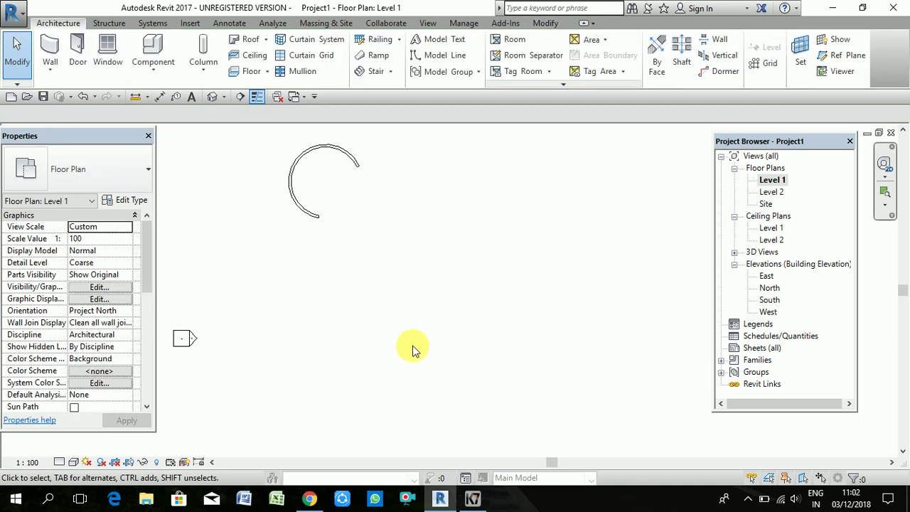
{"action": "left_click_drag", "start_coordinate": [395, 130], "coordinate": [274, 208]}
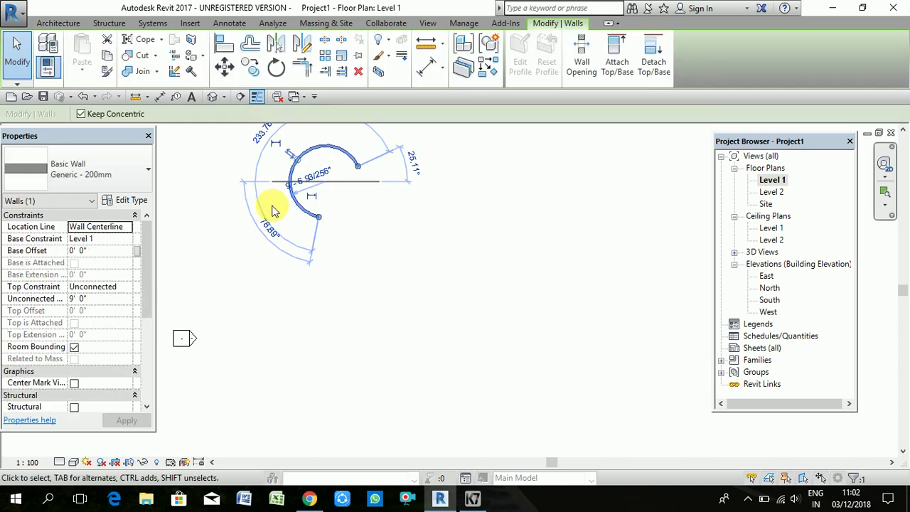
Step: Delete the arc wall and chain a closed four-wall architectural outline, starting with a 37'-6" top wall
{"action": "key", "text": "Delete"}
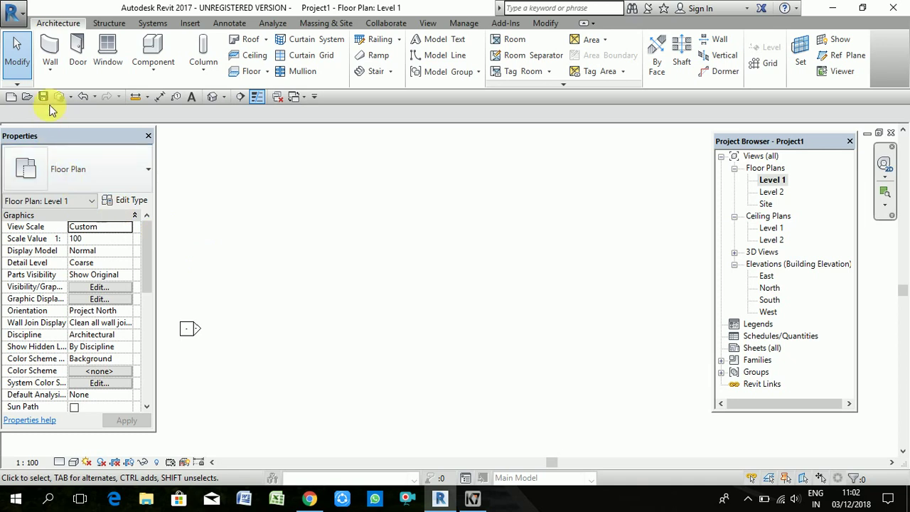
{"action": "left_click", "coordinate": [58, 78]}
{"action": "left_click", "coordinate": [72, 92]}
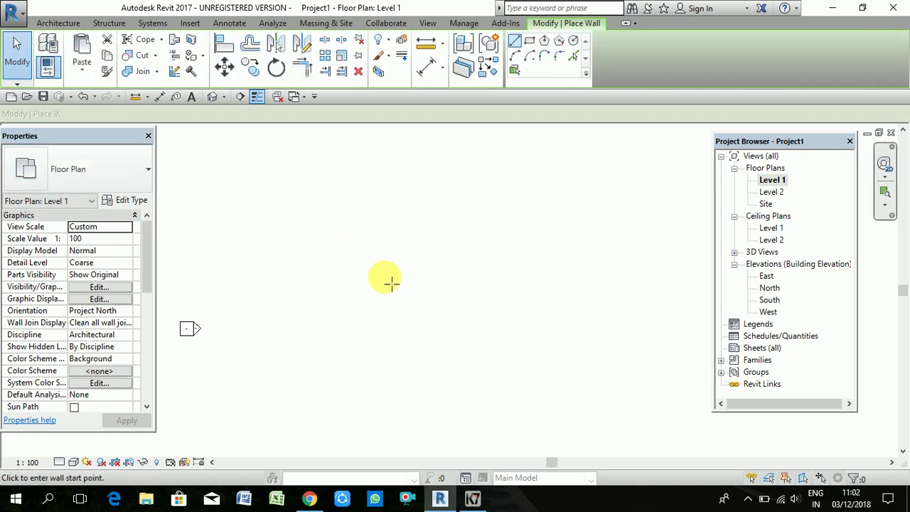
{"action": "left_click", "coordinate": [350, 229]}
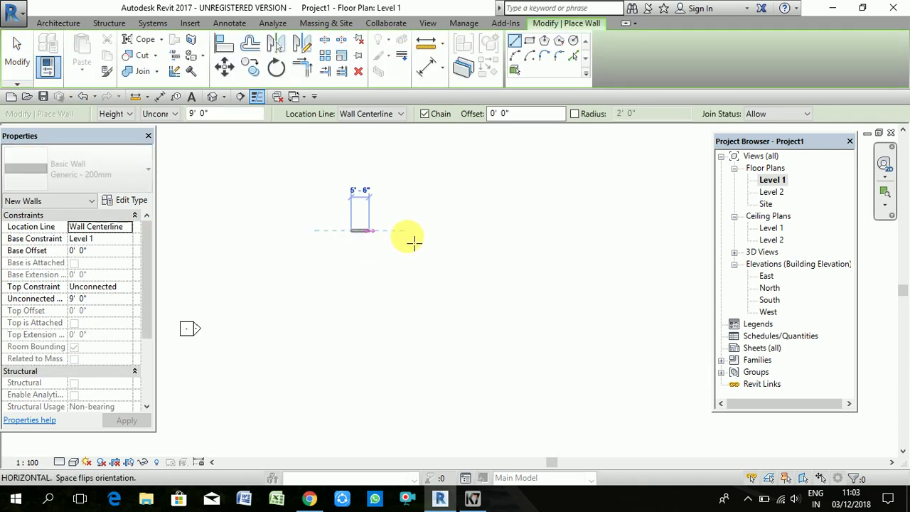
{"action": "left_click", "coordinate": [473, 229]}
{"action": "left_click", "coordinate": [472, 291]}
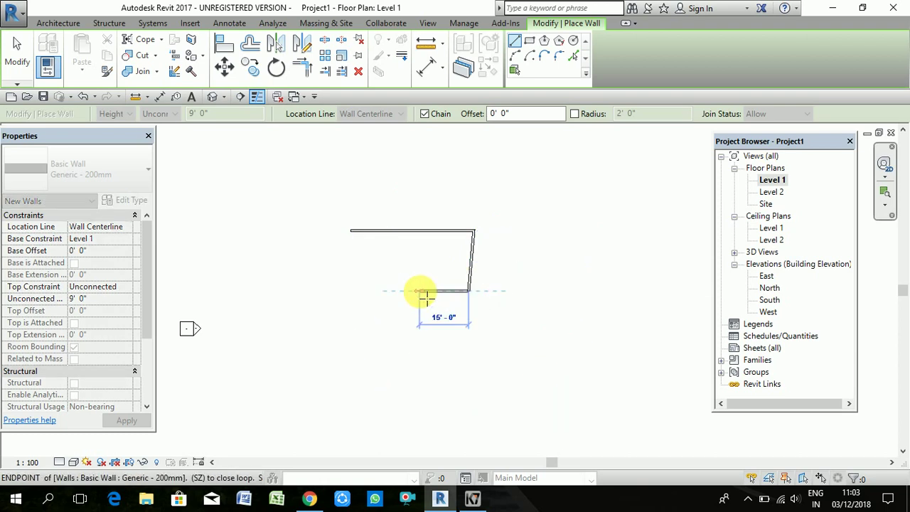
{"action": "left_click", "coordinate": [420, 291]}
{"action": "left_click", "coordinate": [420, 230]}
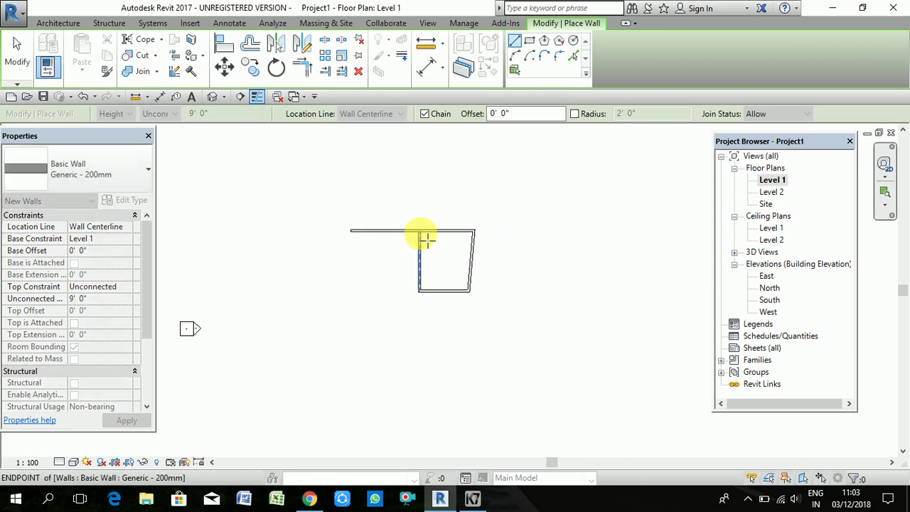
{"action": "scroll", "coordinate": [493, 248], "scroll_direction": "up", "scroll_amount": 1}
{"action": "scroll", "coordinate": [497, 248], "scroll_direction": "up", "scroll_amount": 1}
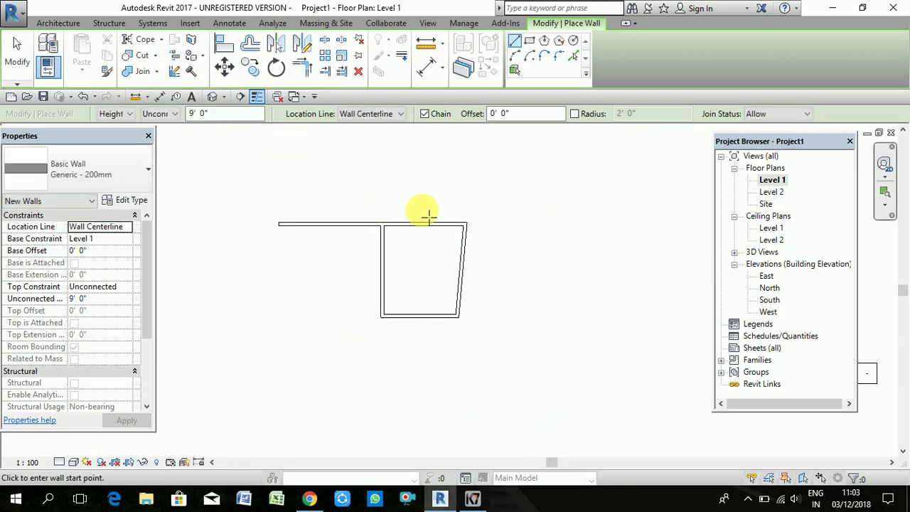
{"action": "key", "text": "Escape"}
{"action": "key", "text": "Escape"}
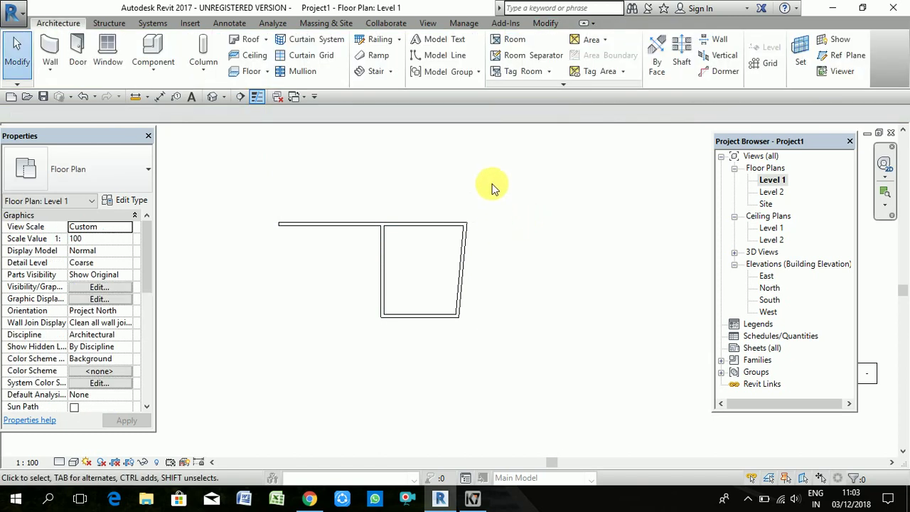
Step: Window-select all the outline walls and delete them, leaving Level 1 empty
{"action": "left_click_drag", "start_coordinate": [492, 183], "coordinate": [319, 345]}
{"action": "left_click_drag", "start_coordinate": [256, 365], "coordinate": [254, 366]}
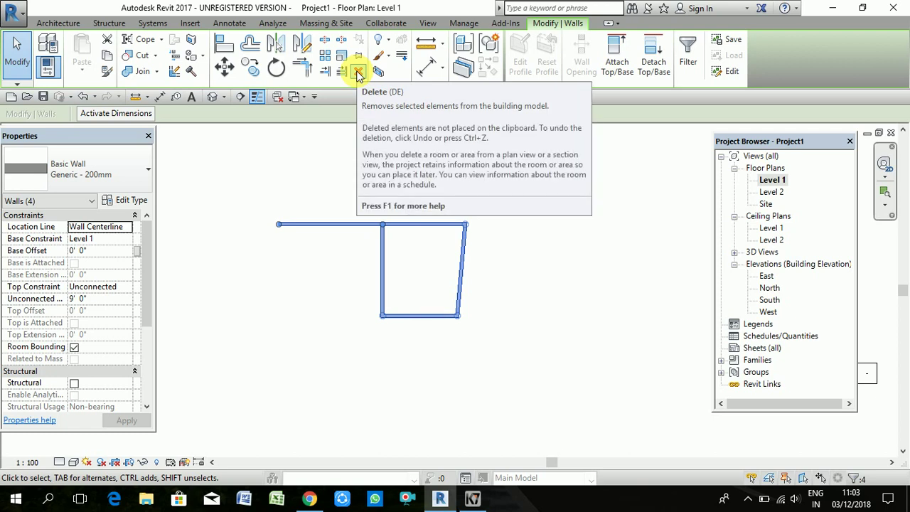
{"action": "left_click", "coordinate": [359, 73]}
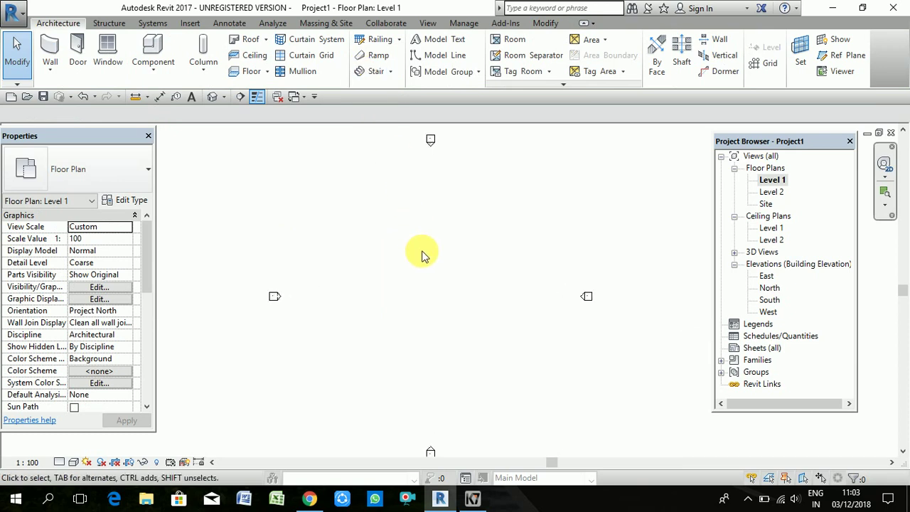
Step: Chain architectural walls into an L-shaped loop: 48' right side, 40' bottom, 24' notch wall
{"action": "left_click", "coordinate": [60, 76]}
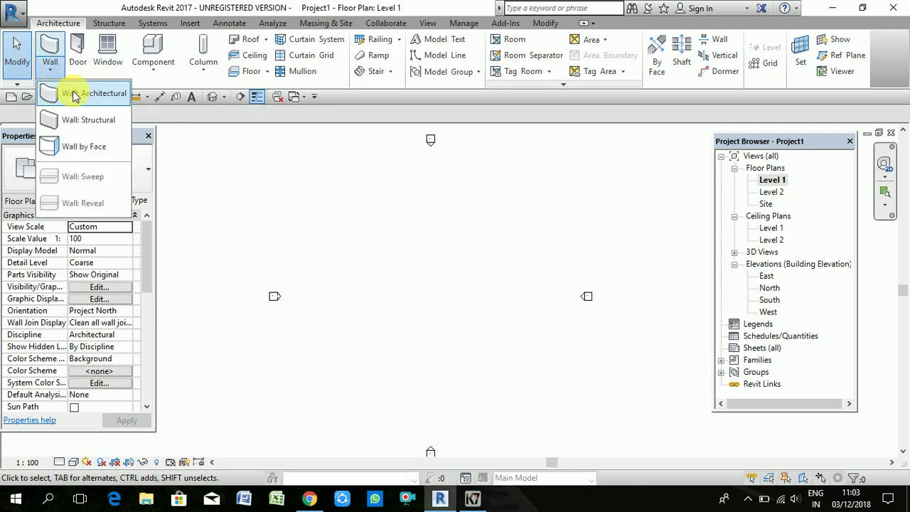
{"action": "left_click", "coordinate": [74, 96]}
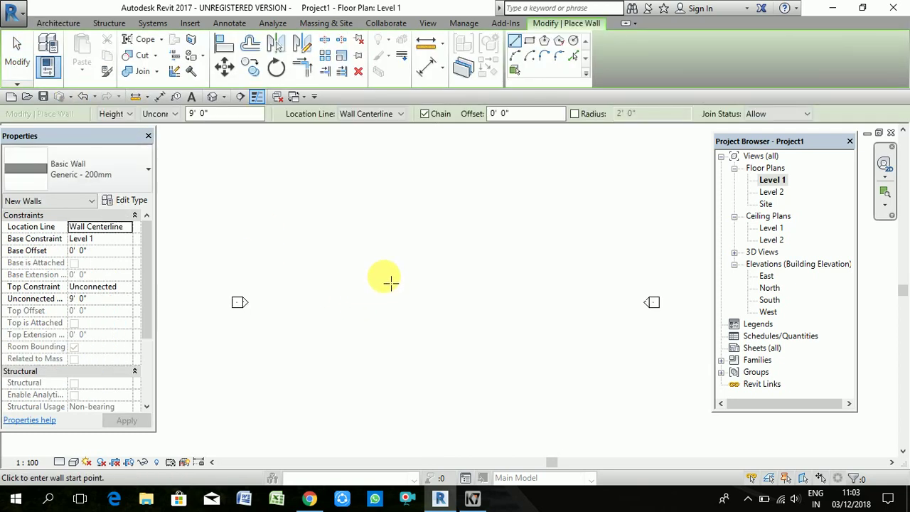
{"action": "left_click", "coordinate": [351, 215]}
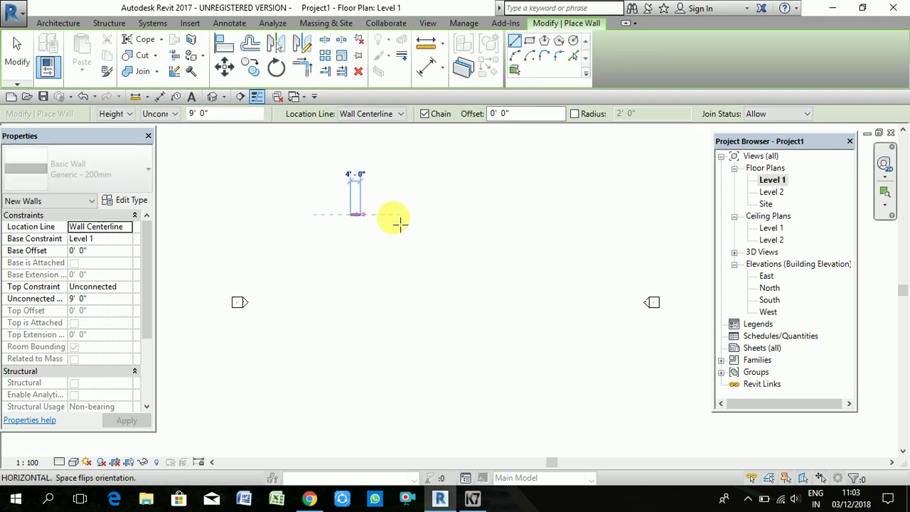
{"action": "left_click", "coordinate": [530, 222]}
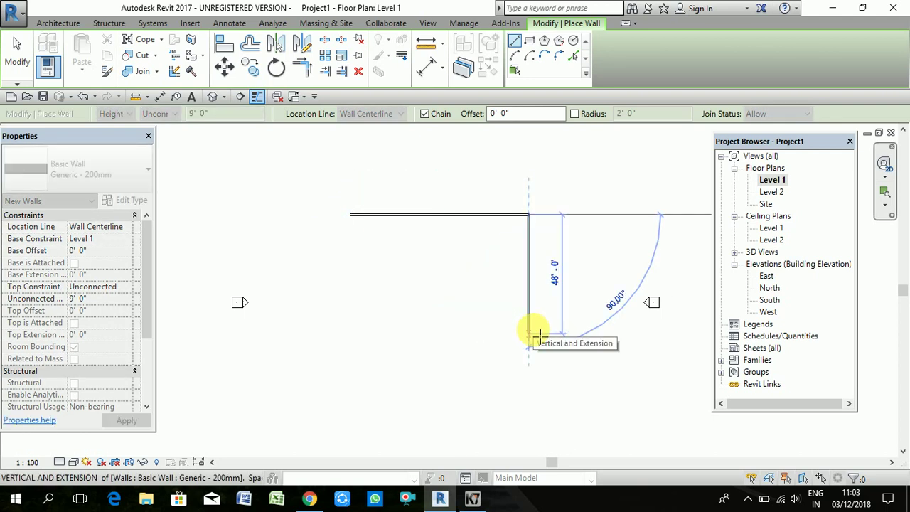
{"action": "left_click", "coordinate": [530, 332]}
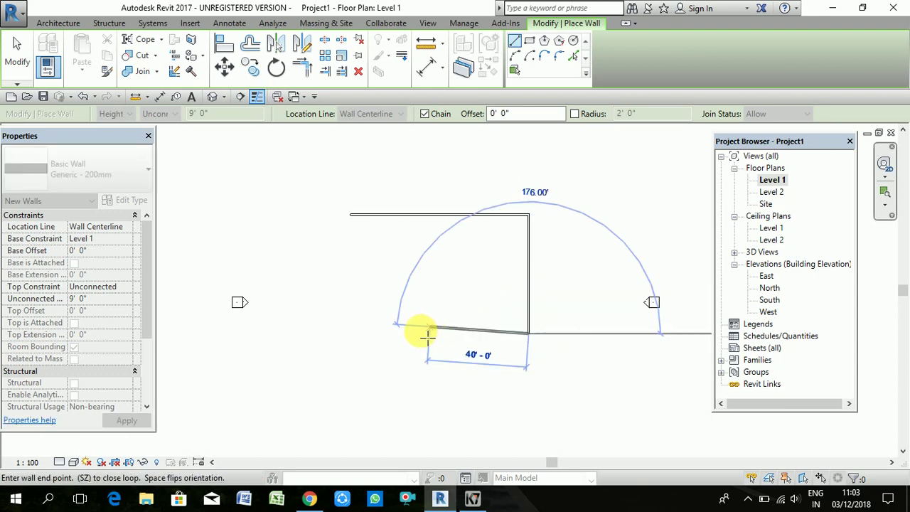
{"action": "left_click", "coordinate": [420, 332]}
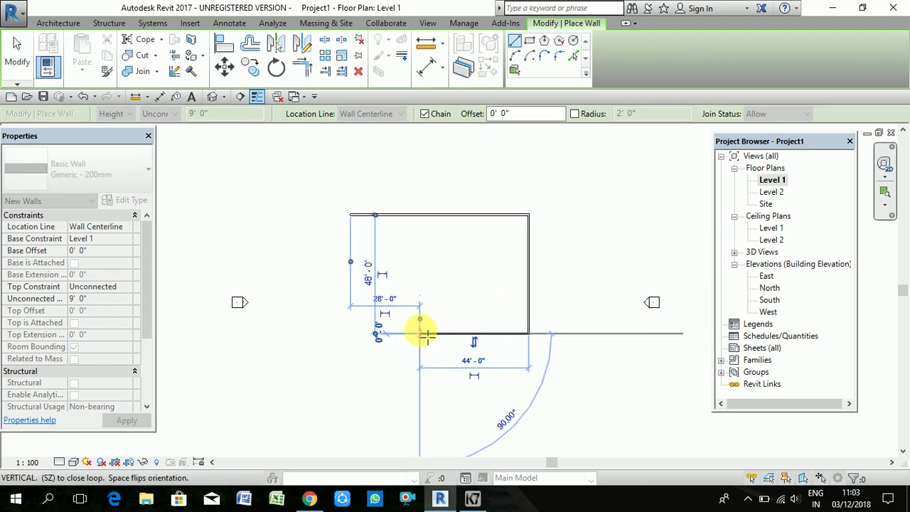
{"action": "left_click", "coordinate": [421, 276]}
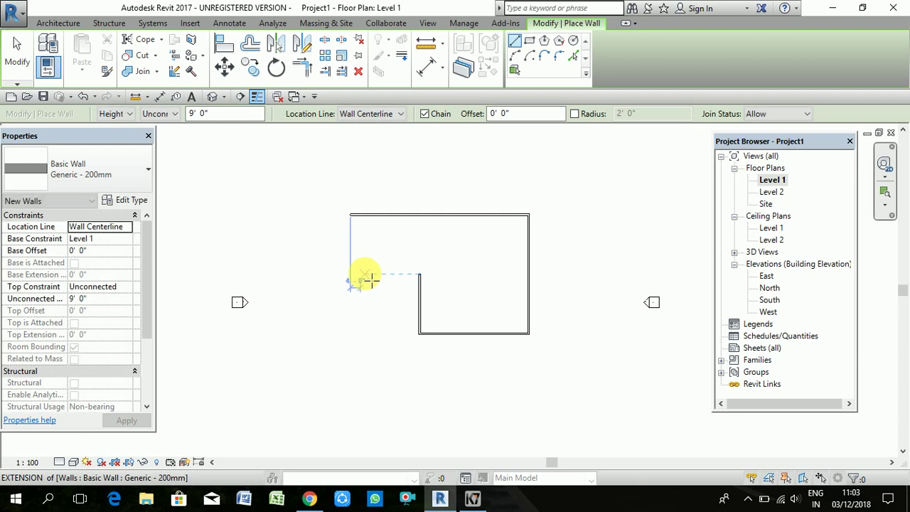
{"action": "left_click", "coordinate": [351, 274]}
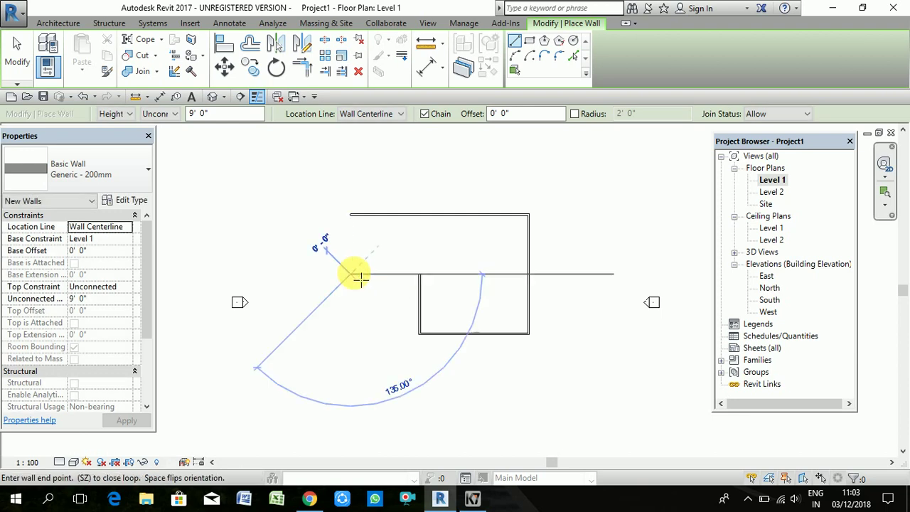
{"action": "left_click", "coordinate": [353, 216]}
{"action": "right_click", "coordinate": [356, 214]}
{"action": "left_click", "coordinate": [385, 220]}
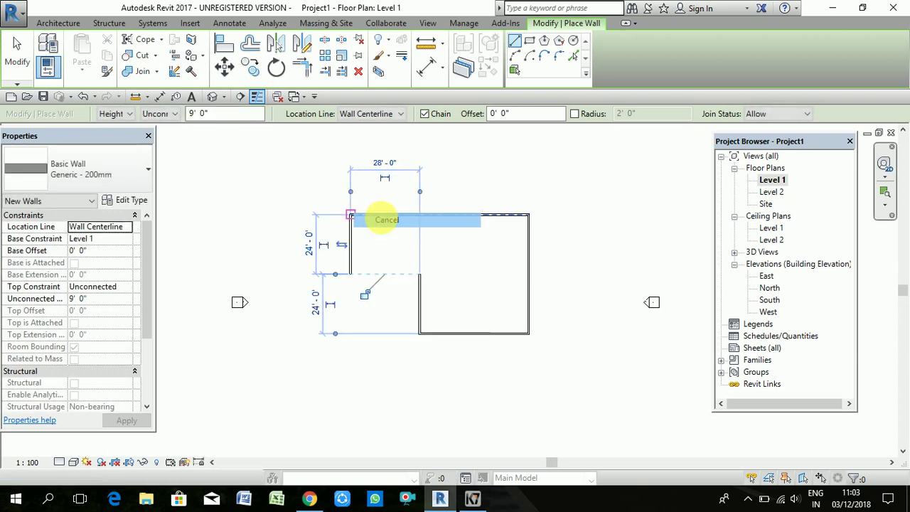
Step: Add a wall along the notch to its corner, finish placing walls, and open the default 3D view
{"action": "left_click", "coordinate": [420, 275]}
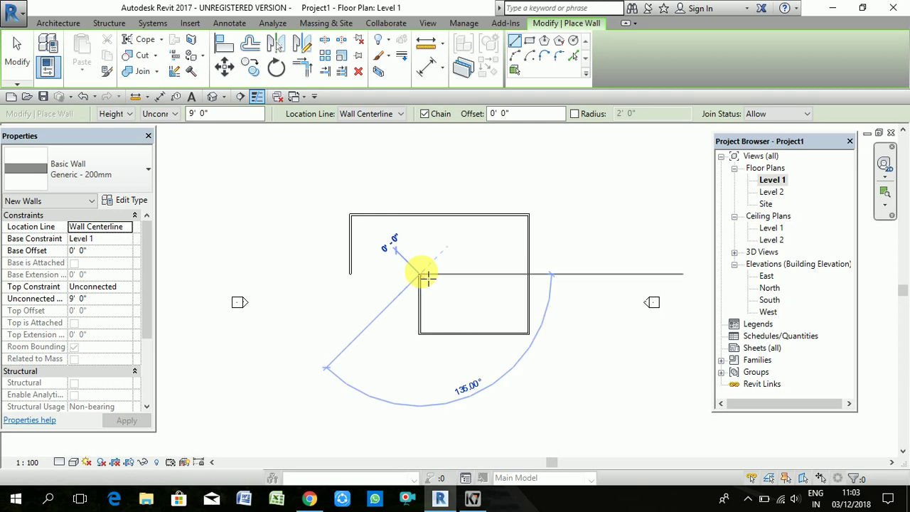
{"action": "left_click", "coordinate": [351, 275]}
{"action": "right_click", "coordinate": [393, 249]}
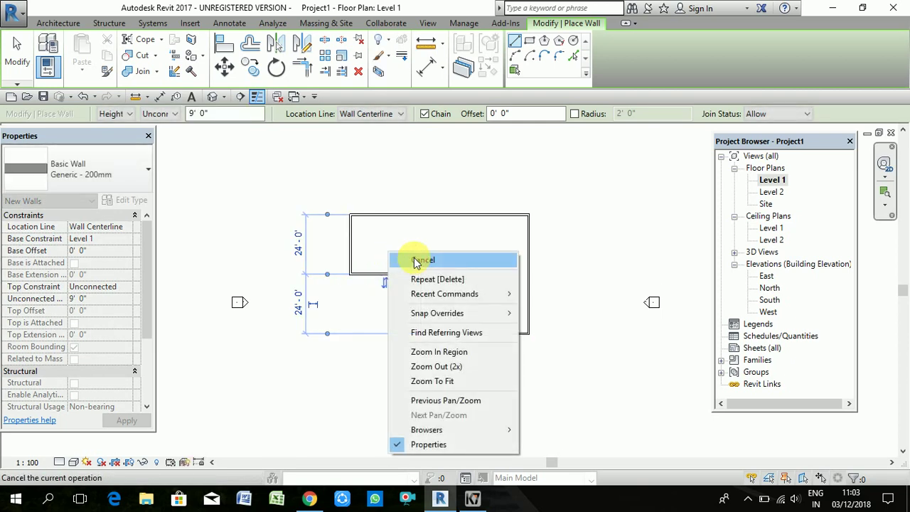
{"action": "left_click", "coordinate": [417, 258]}
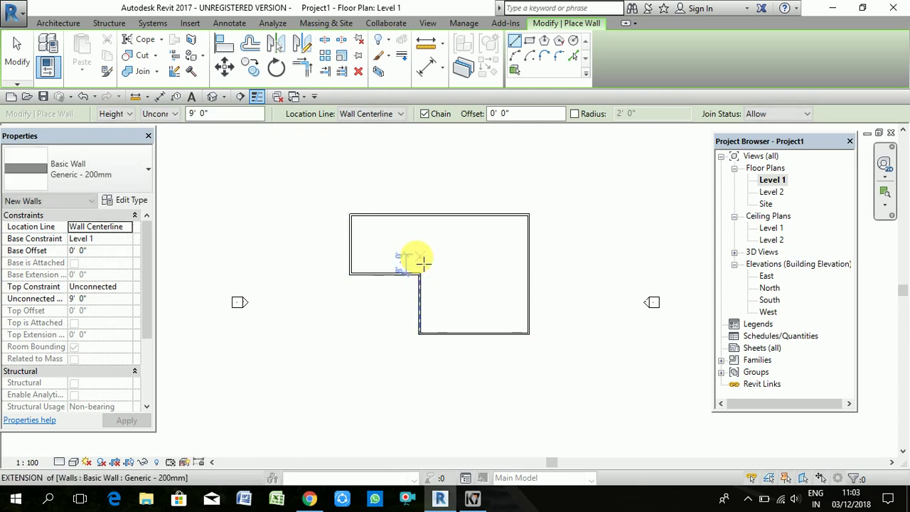
{"action": "left_click", "coordinate": [212, 96]}
Step: Cancel the stray wall in 3D and orbit the L-shaped walls to look down from above
{"action": "scroll", "coordinate": [441, 327], "scroll_direction": "down", "scroll_amount": 2}
{"action": "scroll", "coordinate": [455, 342], "scroll_direction": "down", "scroll_amount": 2}
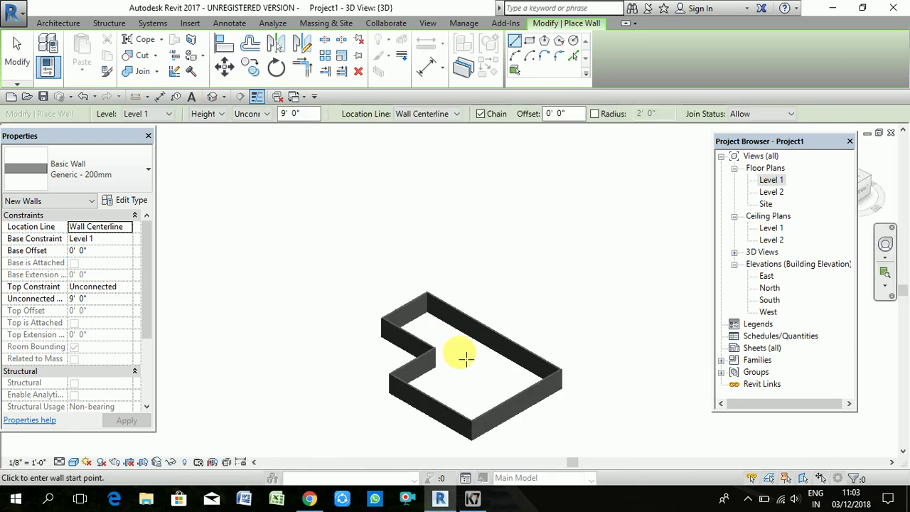
{"action": "scroll", "coordinate": [490, 430], "scroll_direction": "up", "scroll_amount": 2}
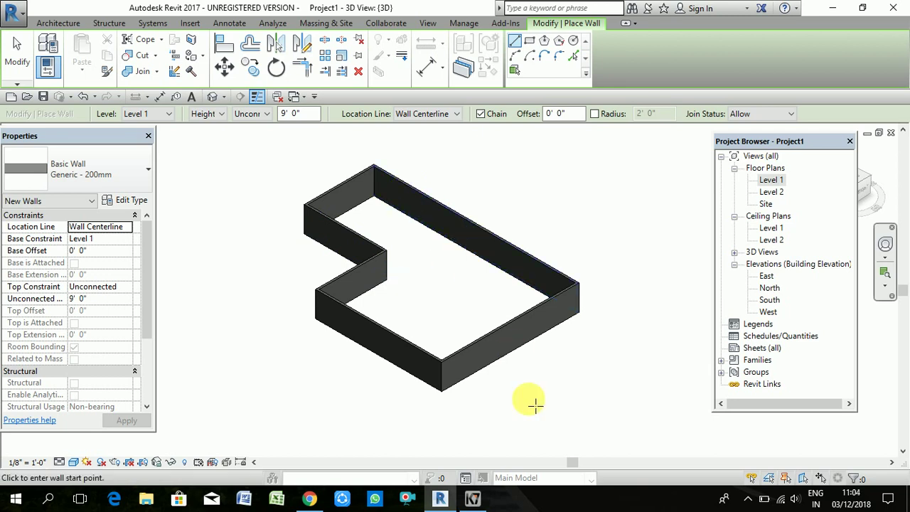
{"action": "left_click_drag", "start_coordinate": [751, 141], "coordinate": [689, 149]}
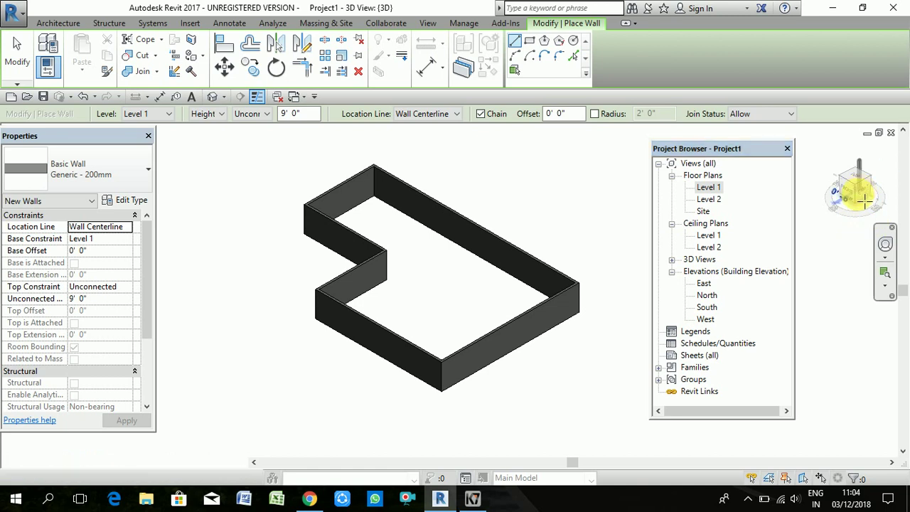
{"action": "left_click", "coordinate": [863, 202]}
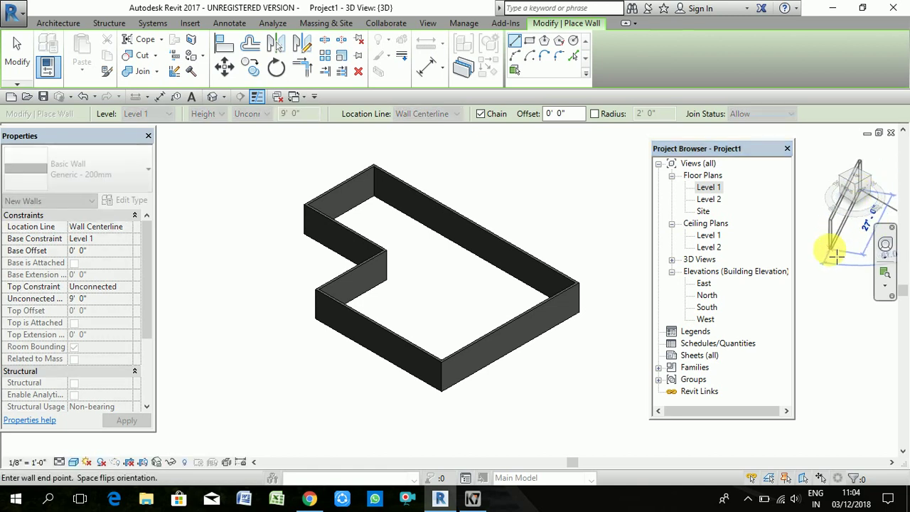
{"action": "key", "text": "Escape"}
{"action": "key", "text": "Escape"}
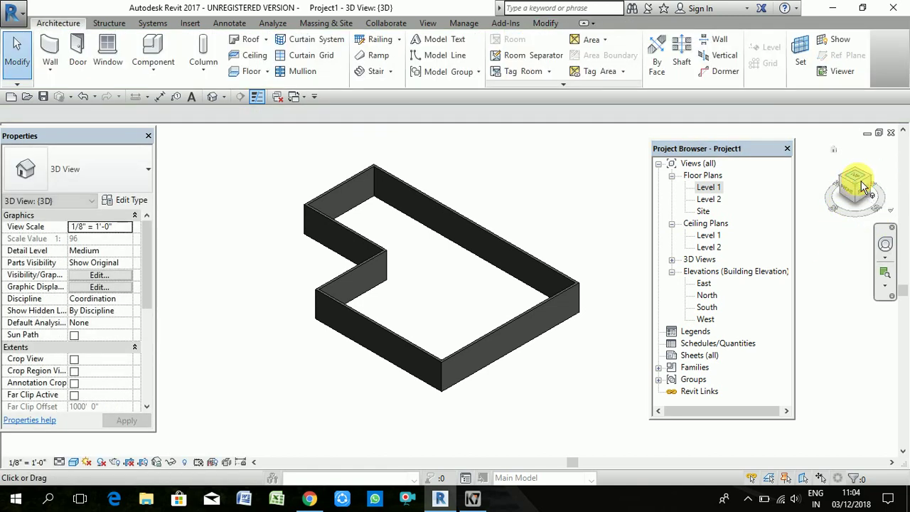
{"action": "mouse_move", "coordinate": [858, 190]}
{"action": "left_mouse_down"}
{"action": "mouse_move", "coordinate": [830, 174]}
{"action": "mouse_move", "coordinate": [853, 190]}
{"action": "mouse_move", "coordinate": [856, 184]}
{"action": "left_mouse_up"}
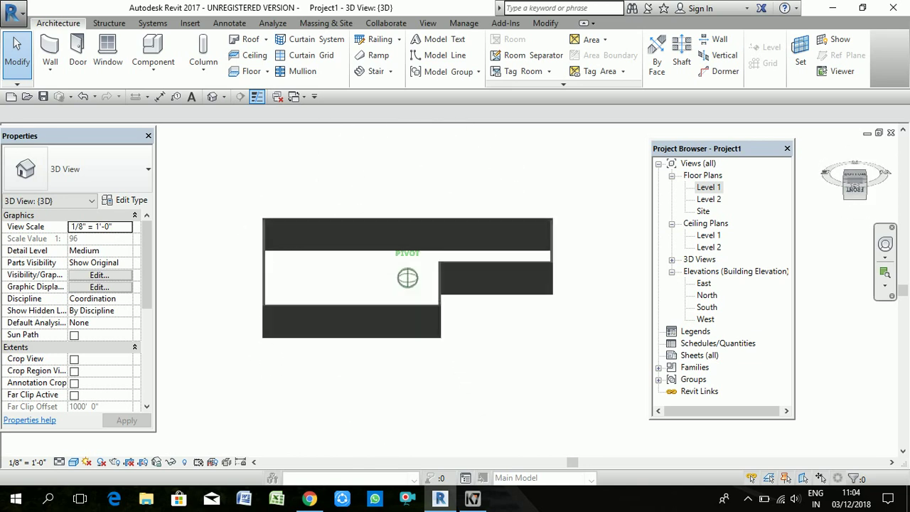
Step: Check the walls from the FRONT and TOP ViewCube faces, then return to the default 3D view
{"action": "left_click_drag", "start_coordinate": [856, 183], "coordinate": [855, 183]}
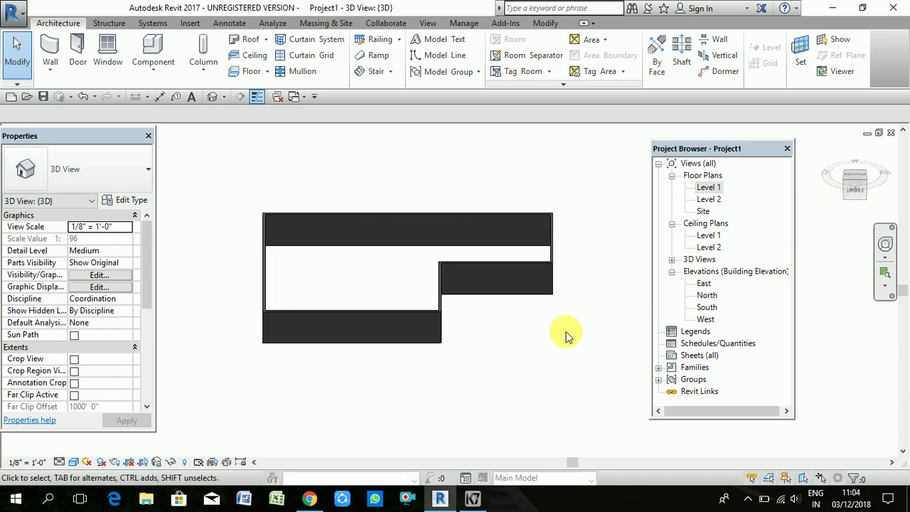
{"action": "left_click_drag", "start_coordinate": [745, 149], "coordinate": [774, 143]}
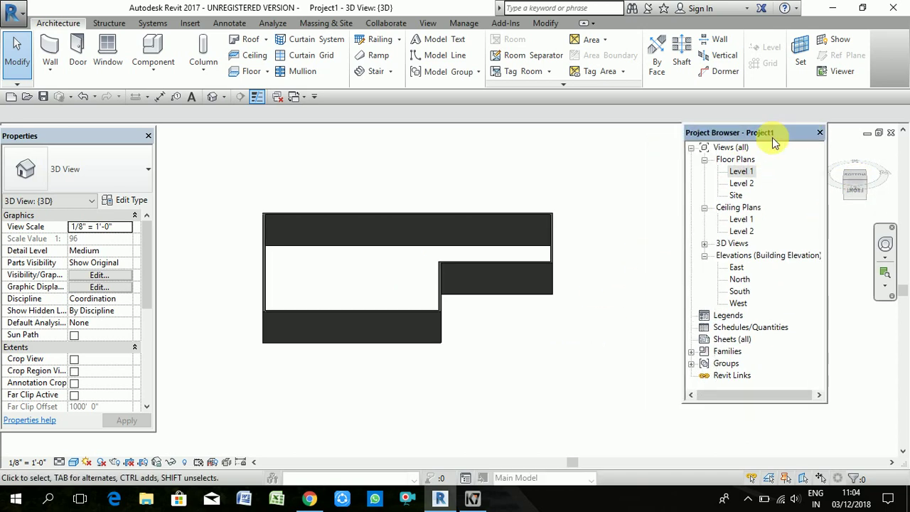
{"action": "left_click", "coordinate": [857, 188]}
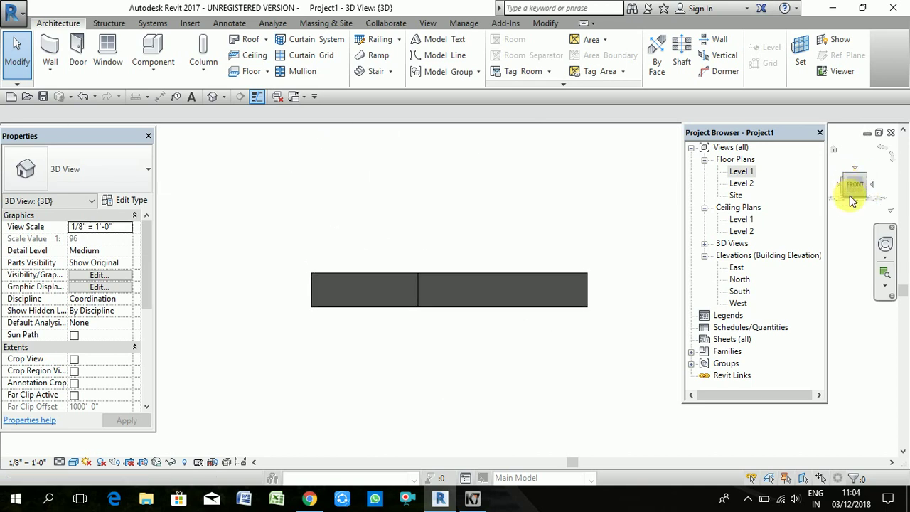
{"action": "left_click", "coordinate": [856, 192]}
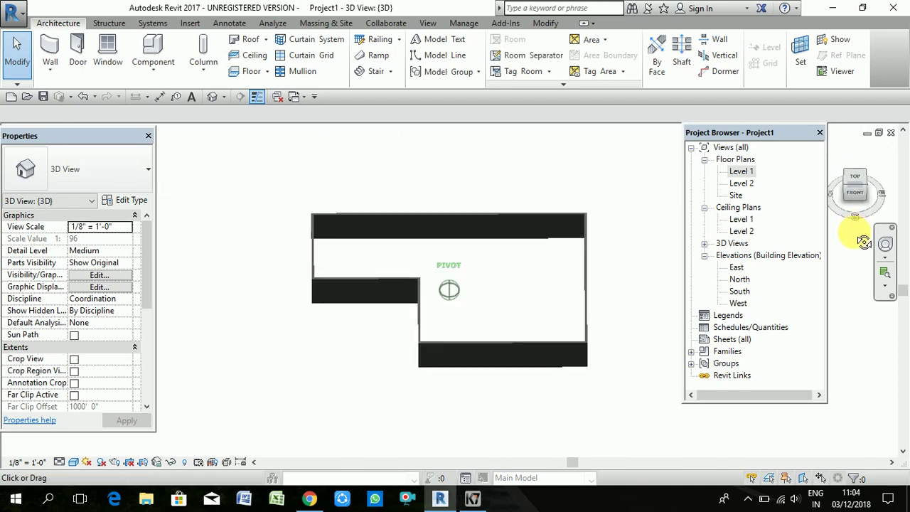
{"action": "scroll", "coordinate": [613, 290], "scroll_direction": "up", "scroll_amount": 1}
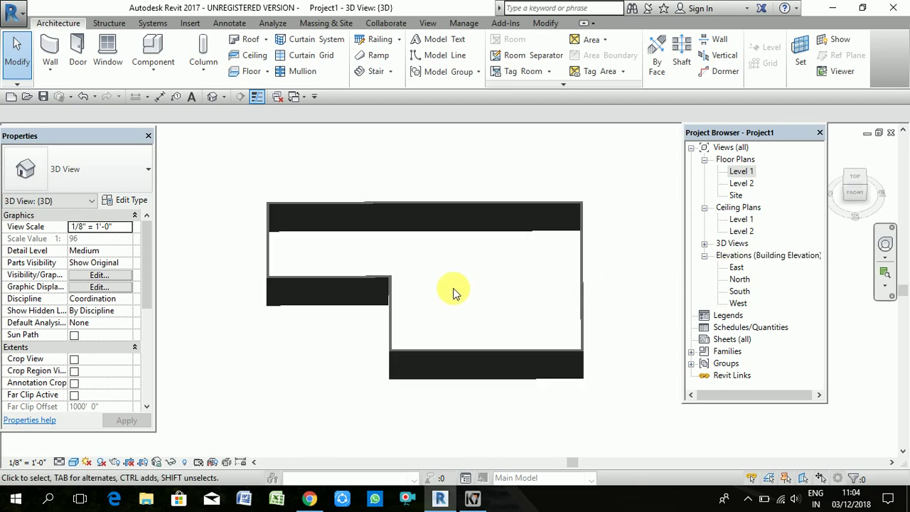
{"action": "left_click", "coordinate": [212, 97]}
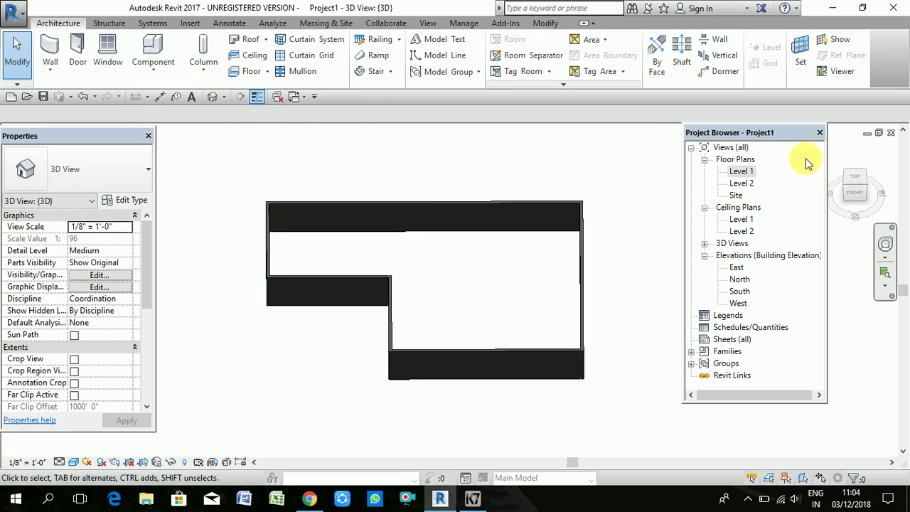
{"action": "left_click_drag", "start_coordinate": [763, 134], "coordinate": [771, 158]}
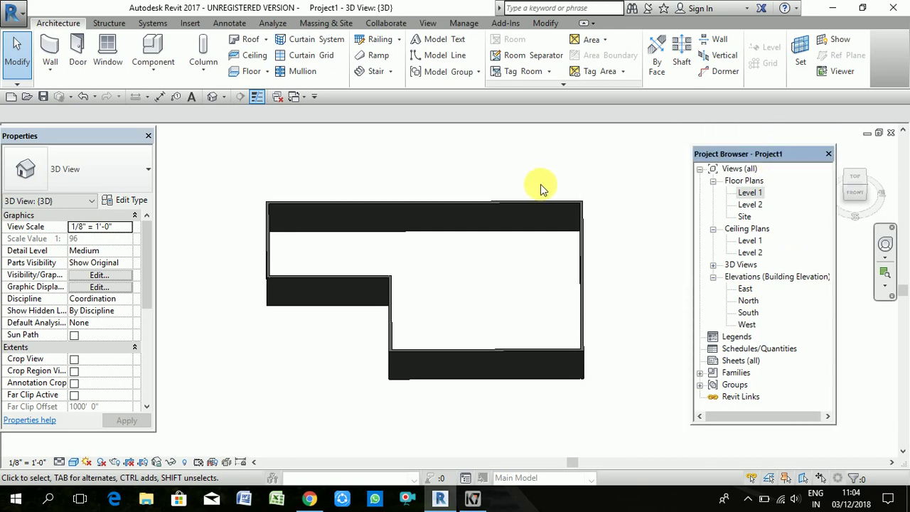